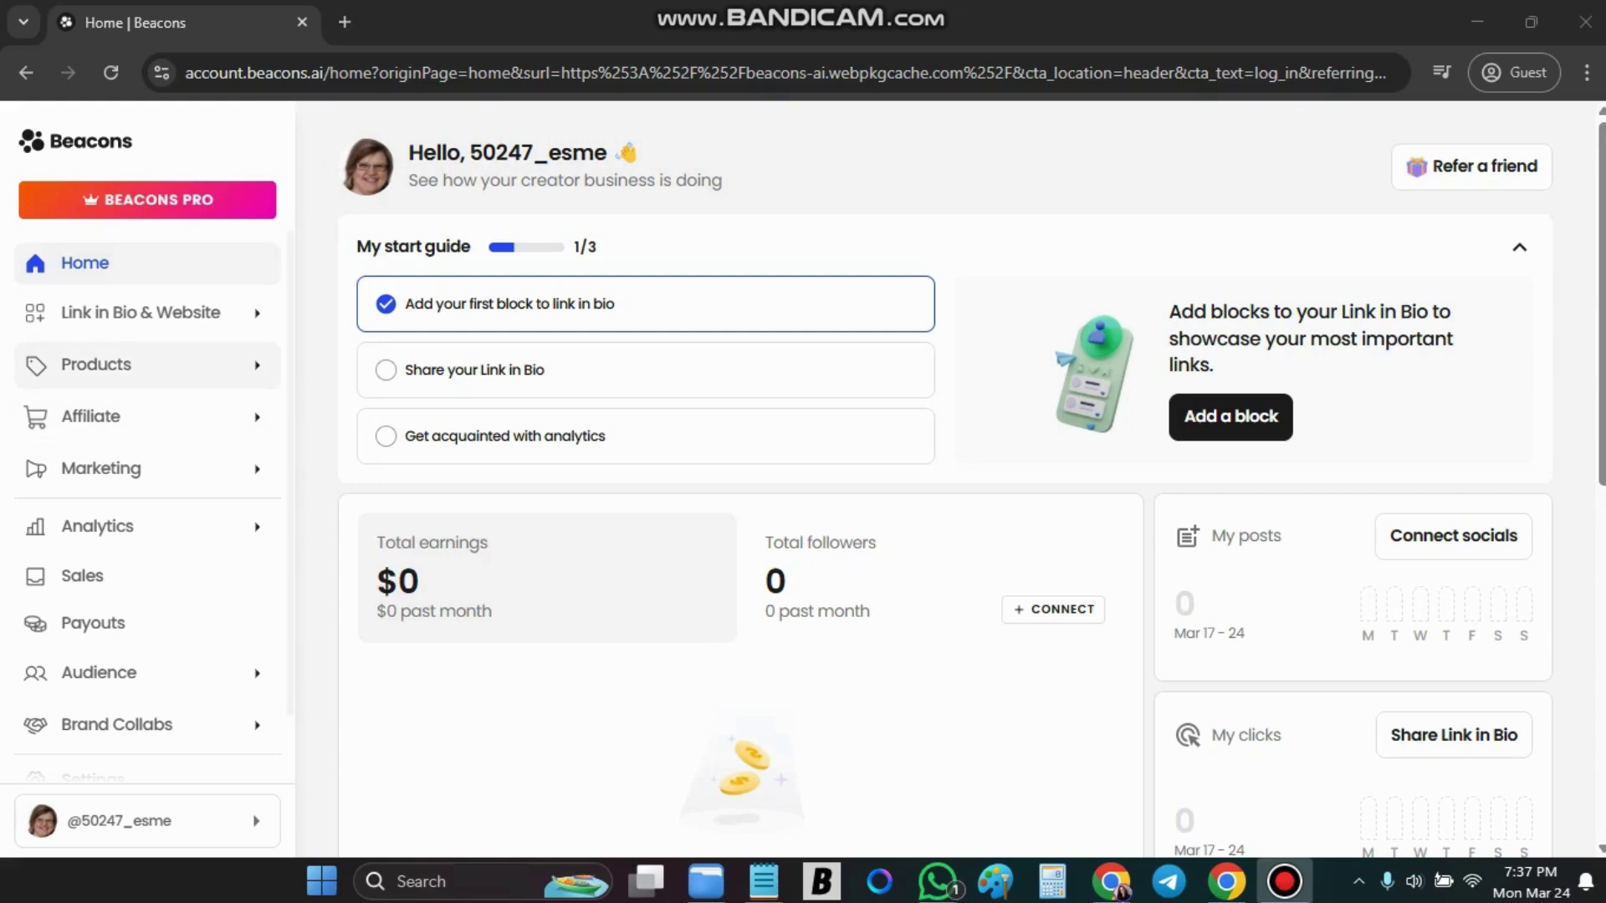
# Start a new digital product from the Store block of the Link in Bio page.
pyautogui.click(141, 312)
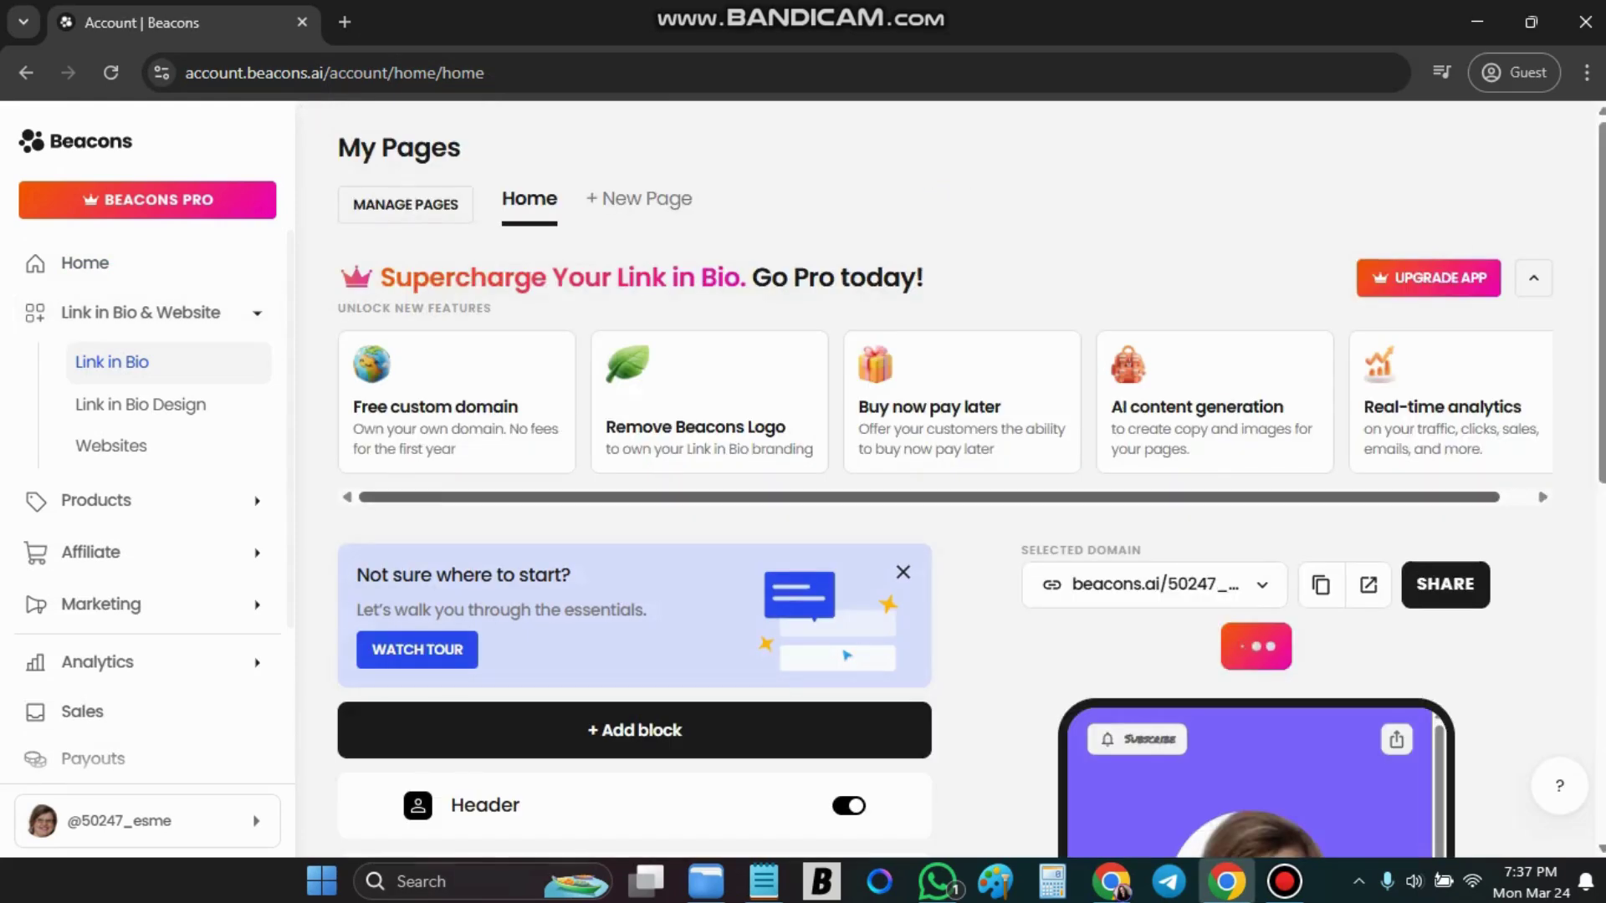
pyautogui.scroll(-5, 970, 481)
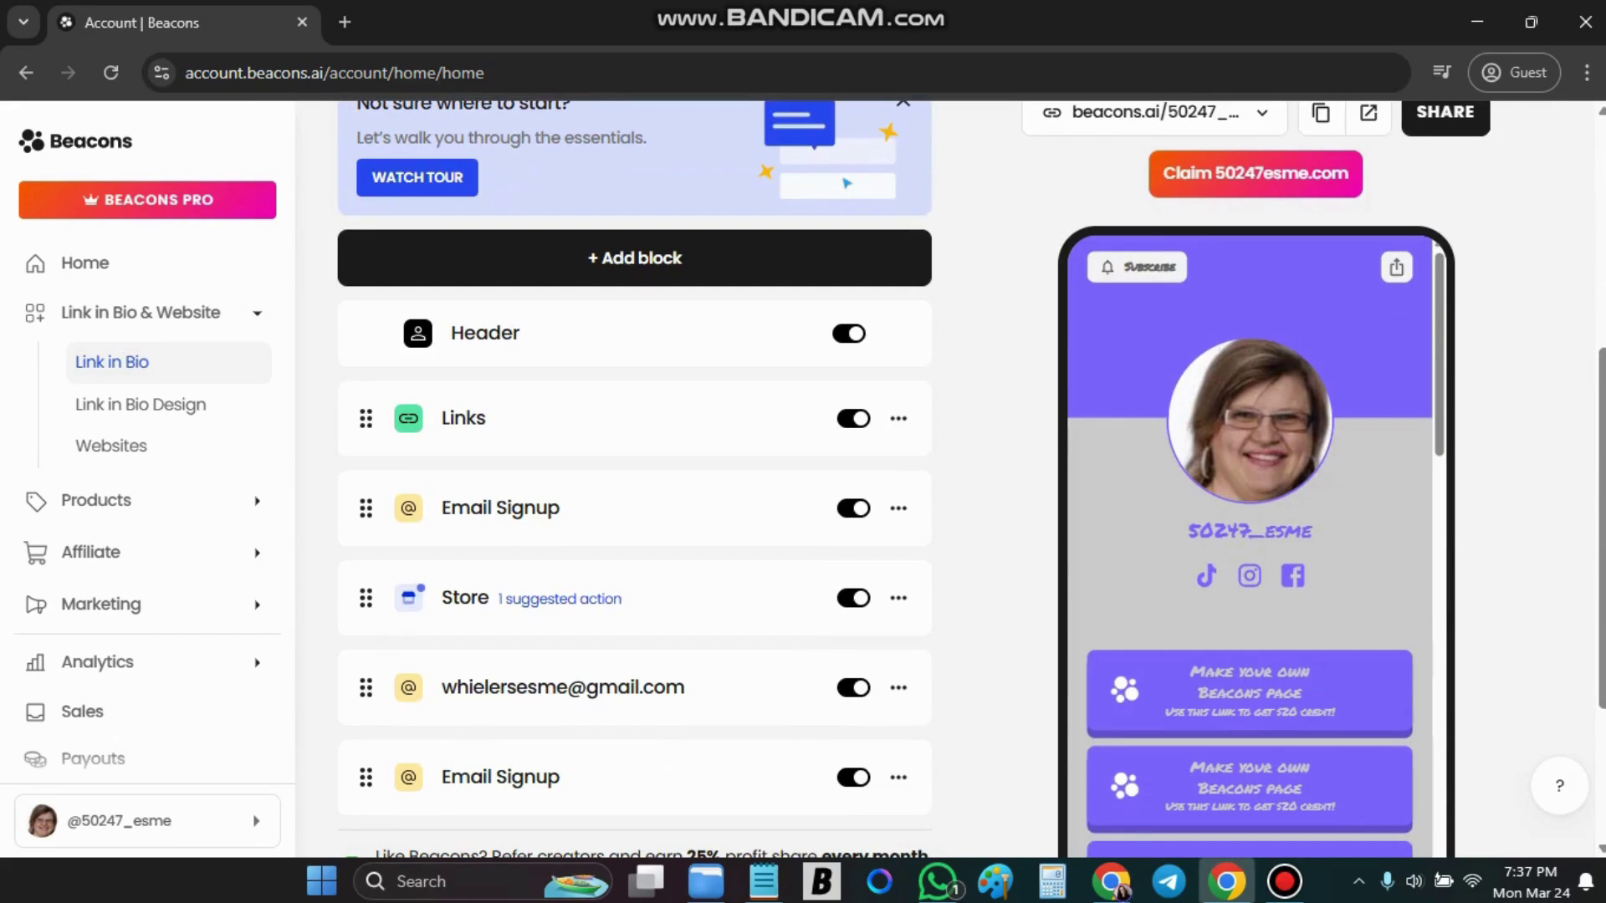
pyautogui.scroll(-3, 635, 418)
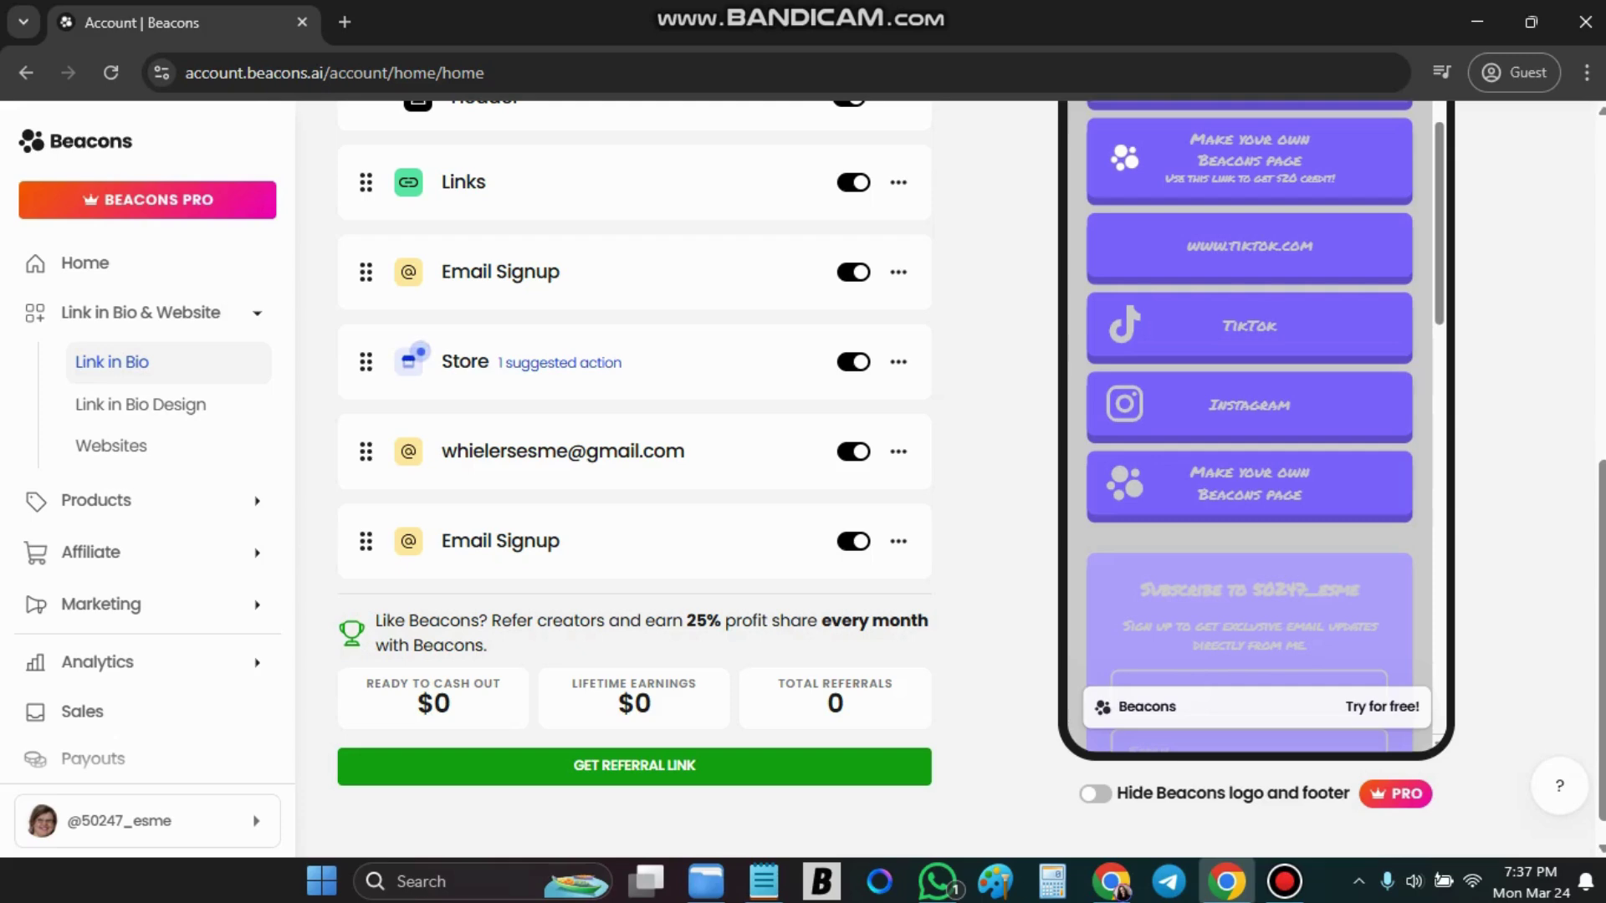
pyautogui.click(465, 362)
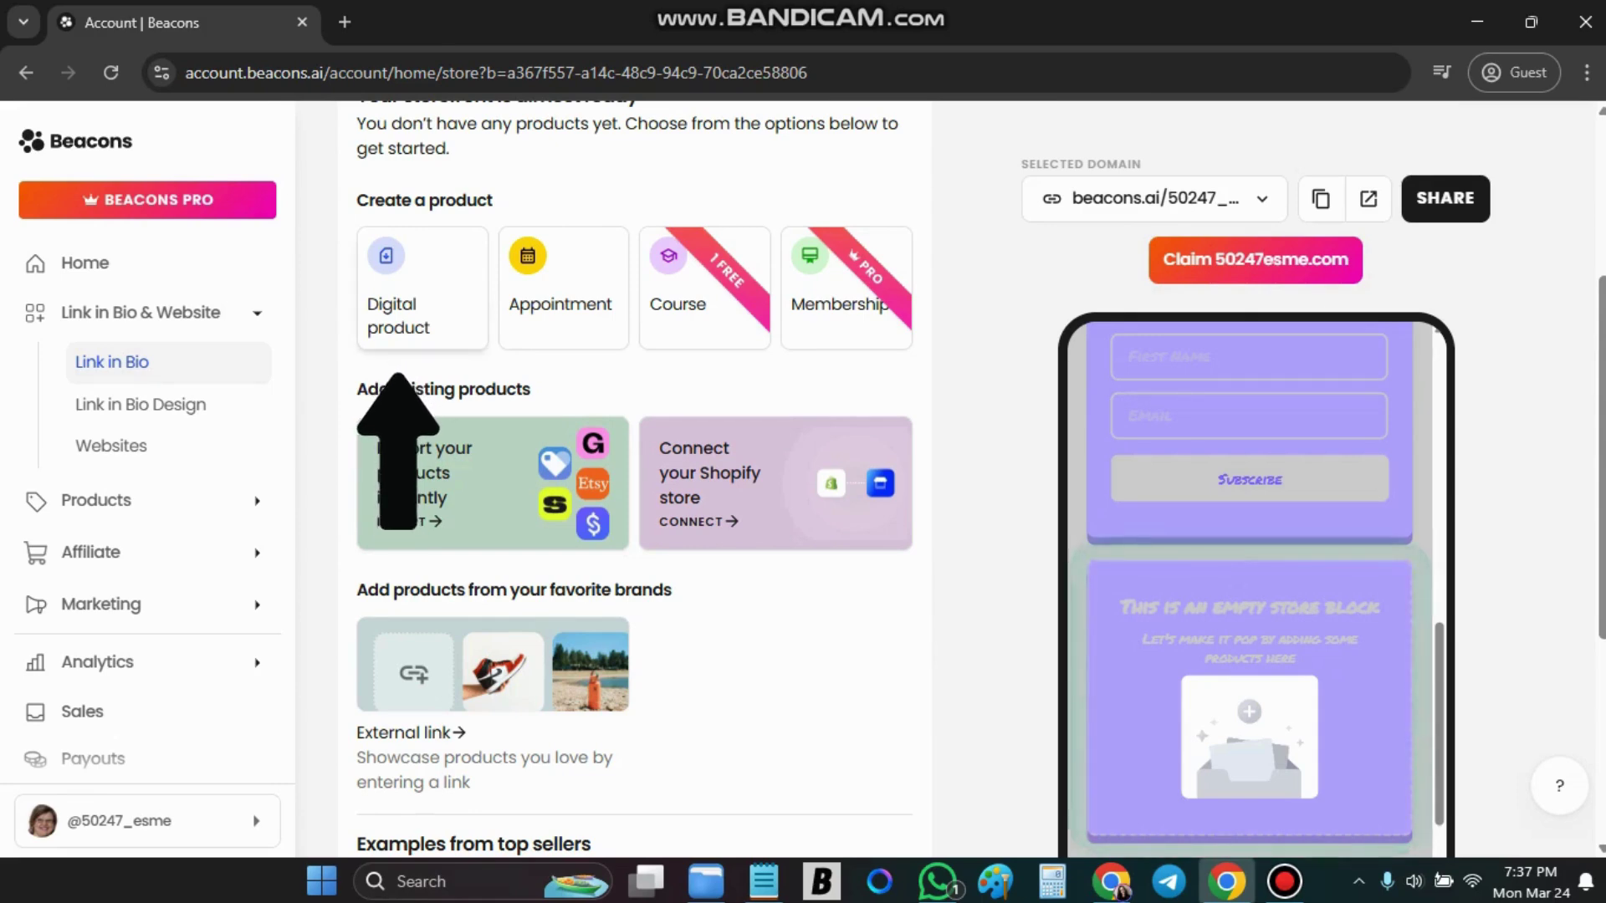
pyautogui.click(422, 288)
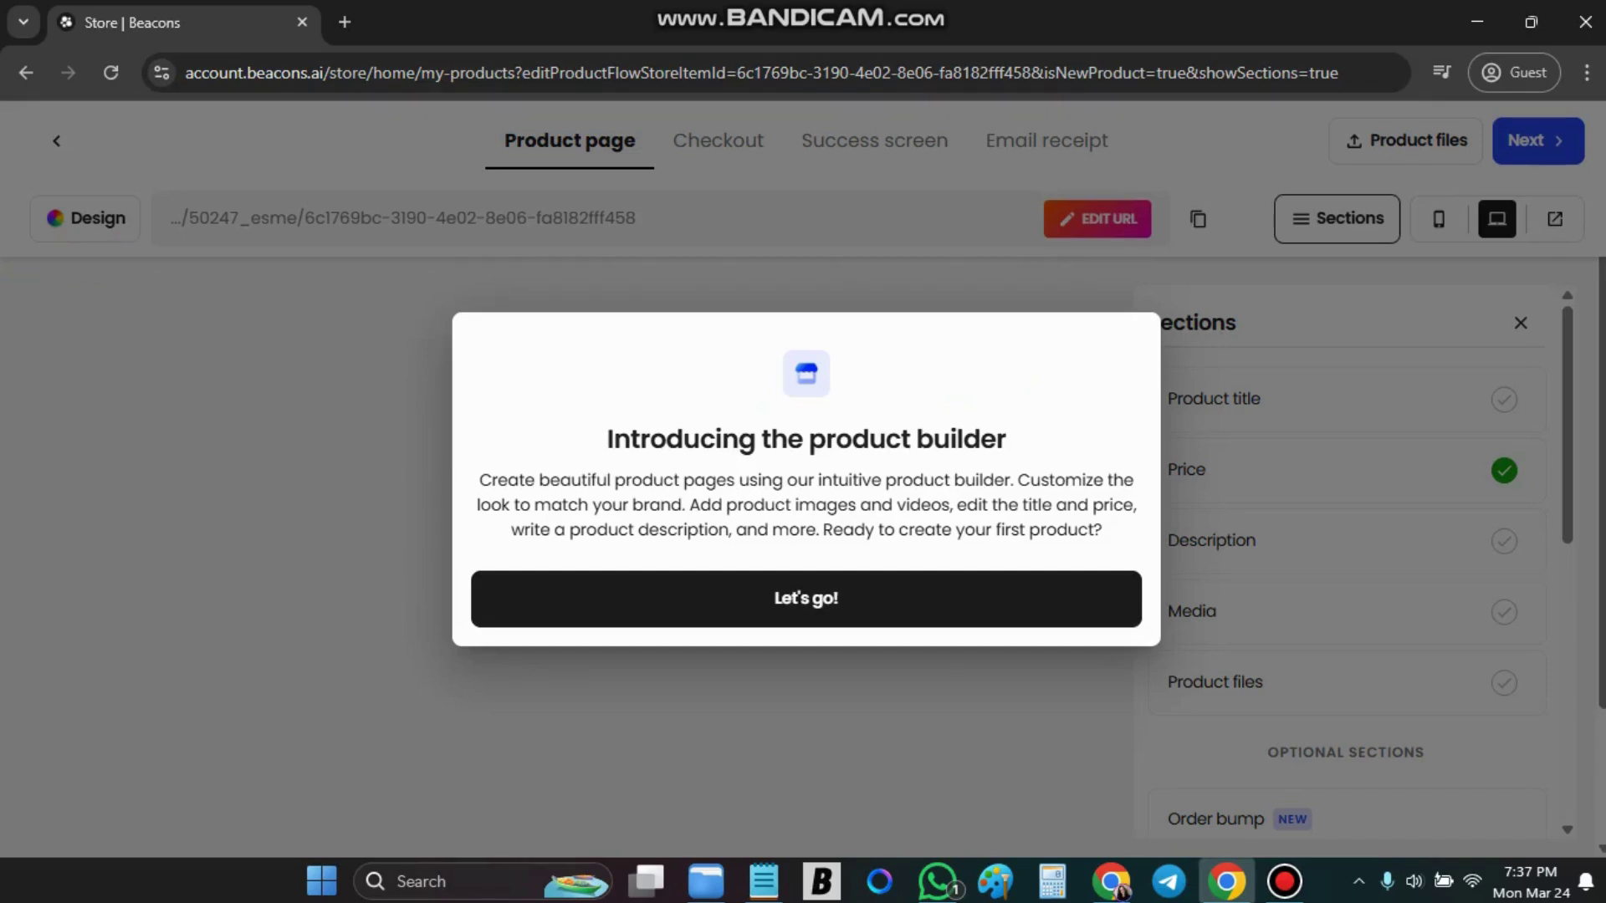
# Dismiss the product builder introduction and go through its five-part tour to the end.
pyautogui.click(828, 598)
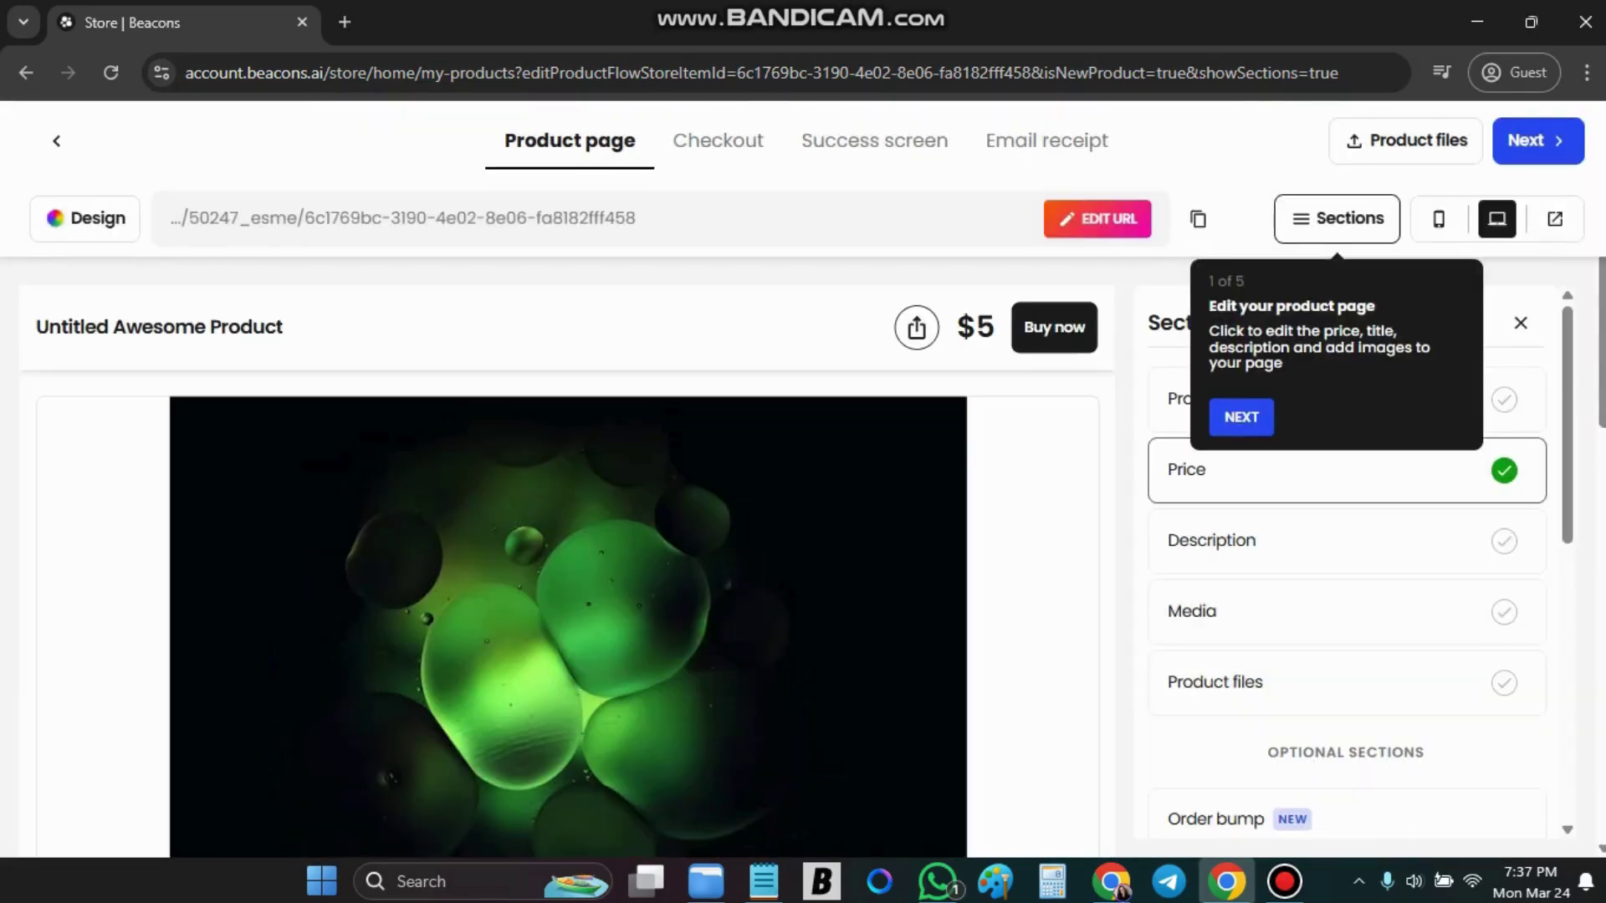
pyautogui.click(1249, 418)
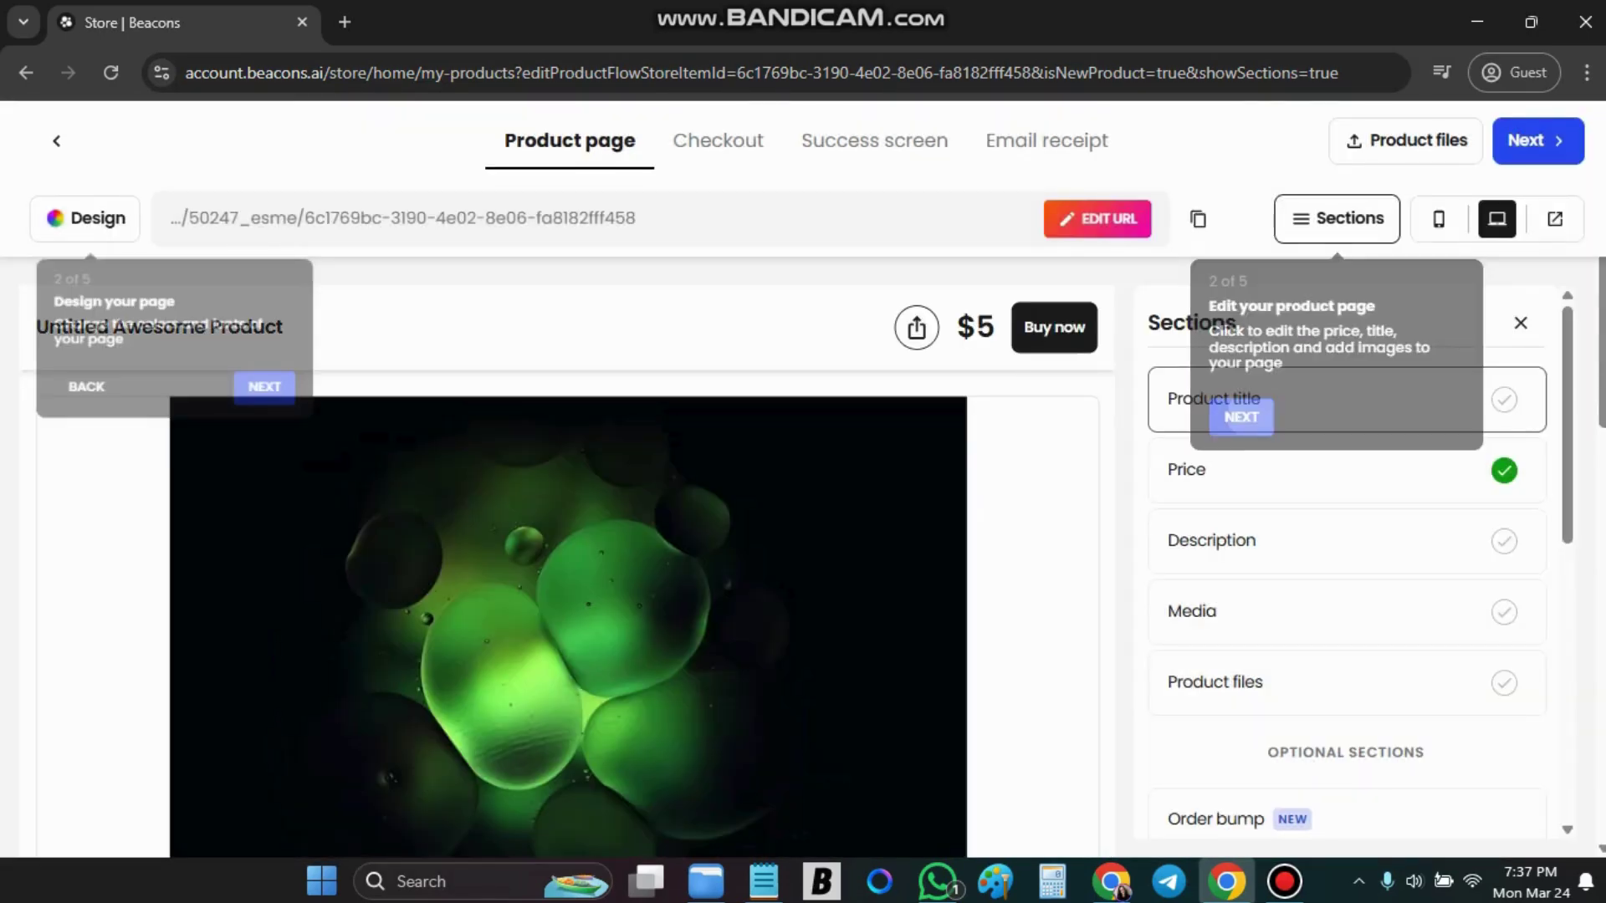
pyautogui.press('Return')
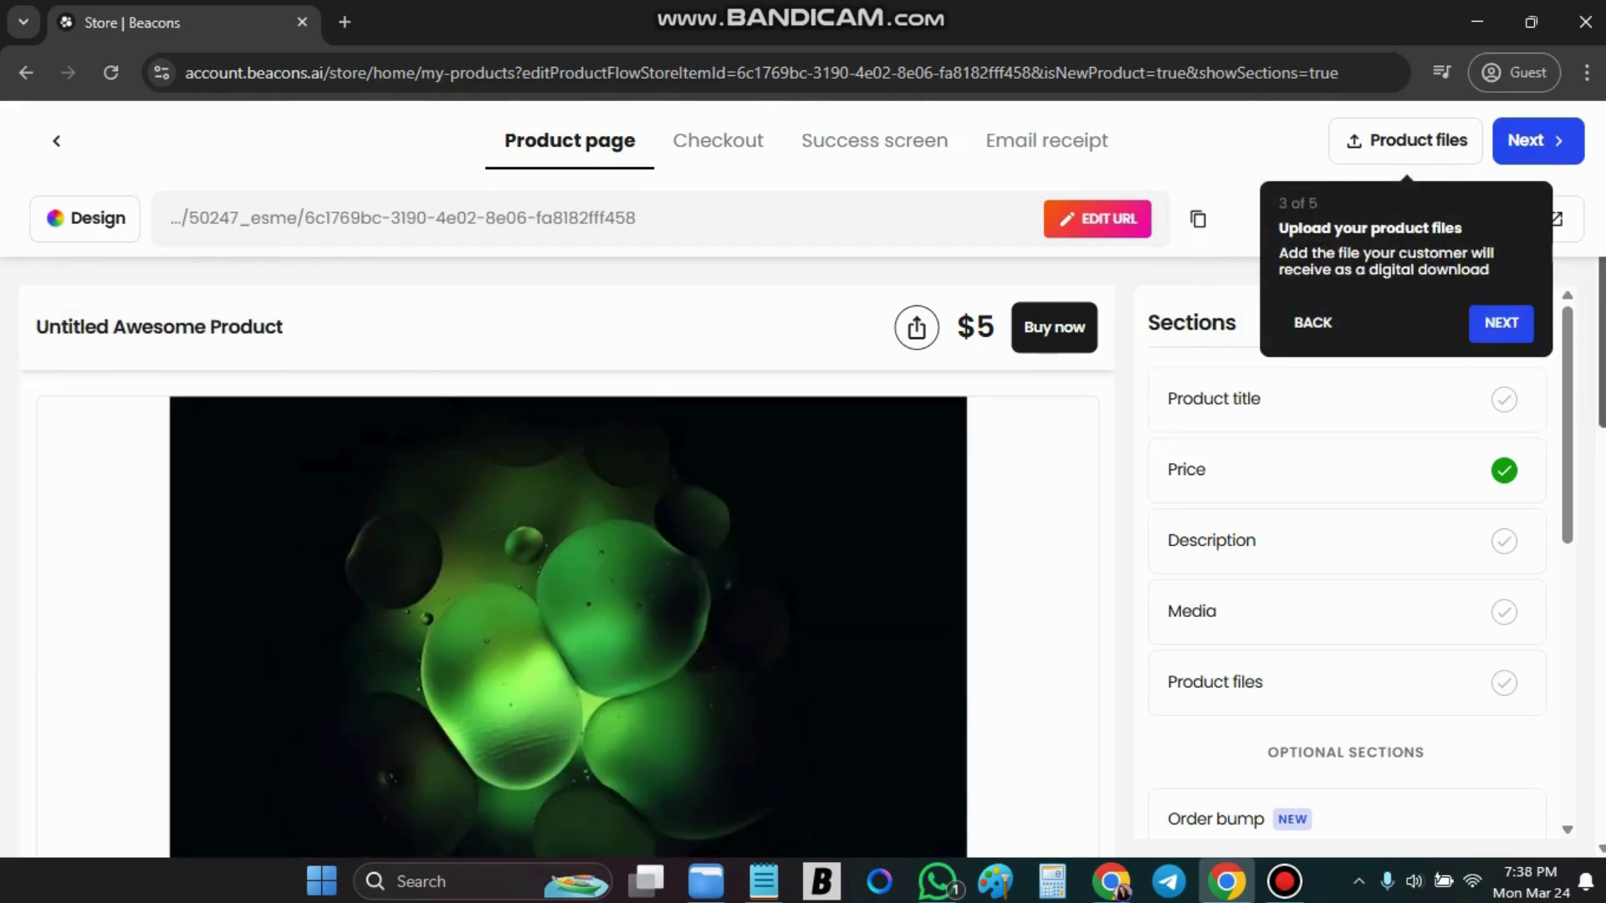
pyautogui.click(1501, 323)
pyautogui.click(901, 300)
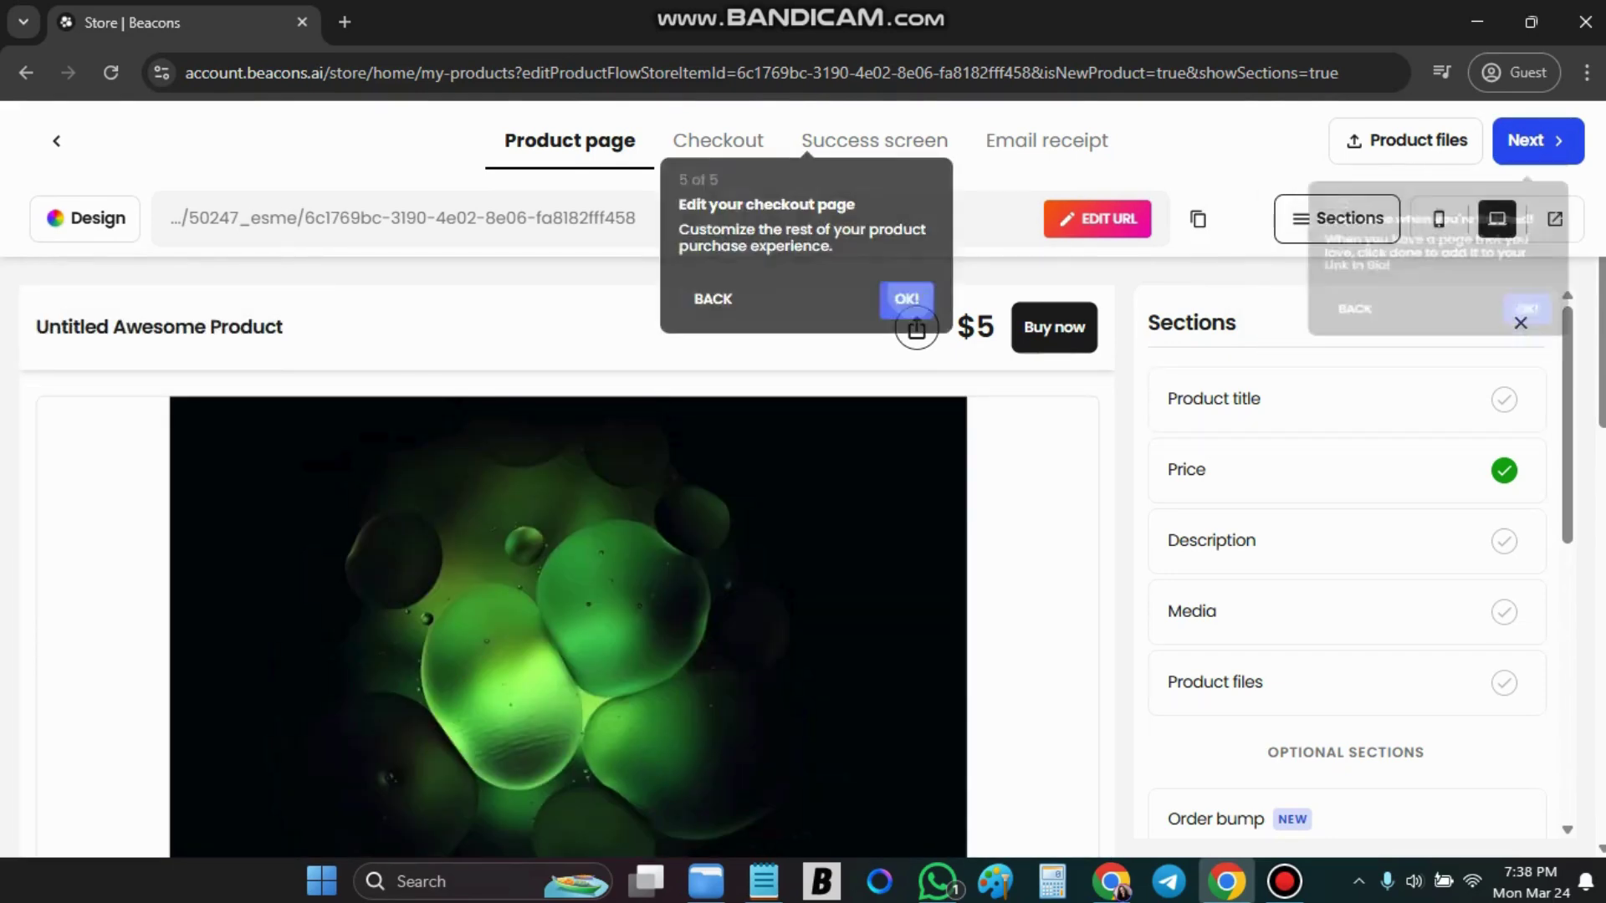
pyautogui.press('Return')
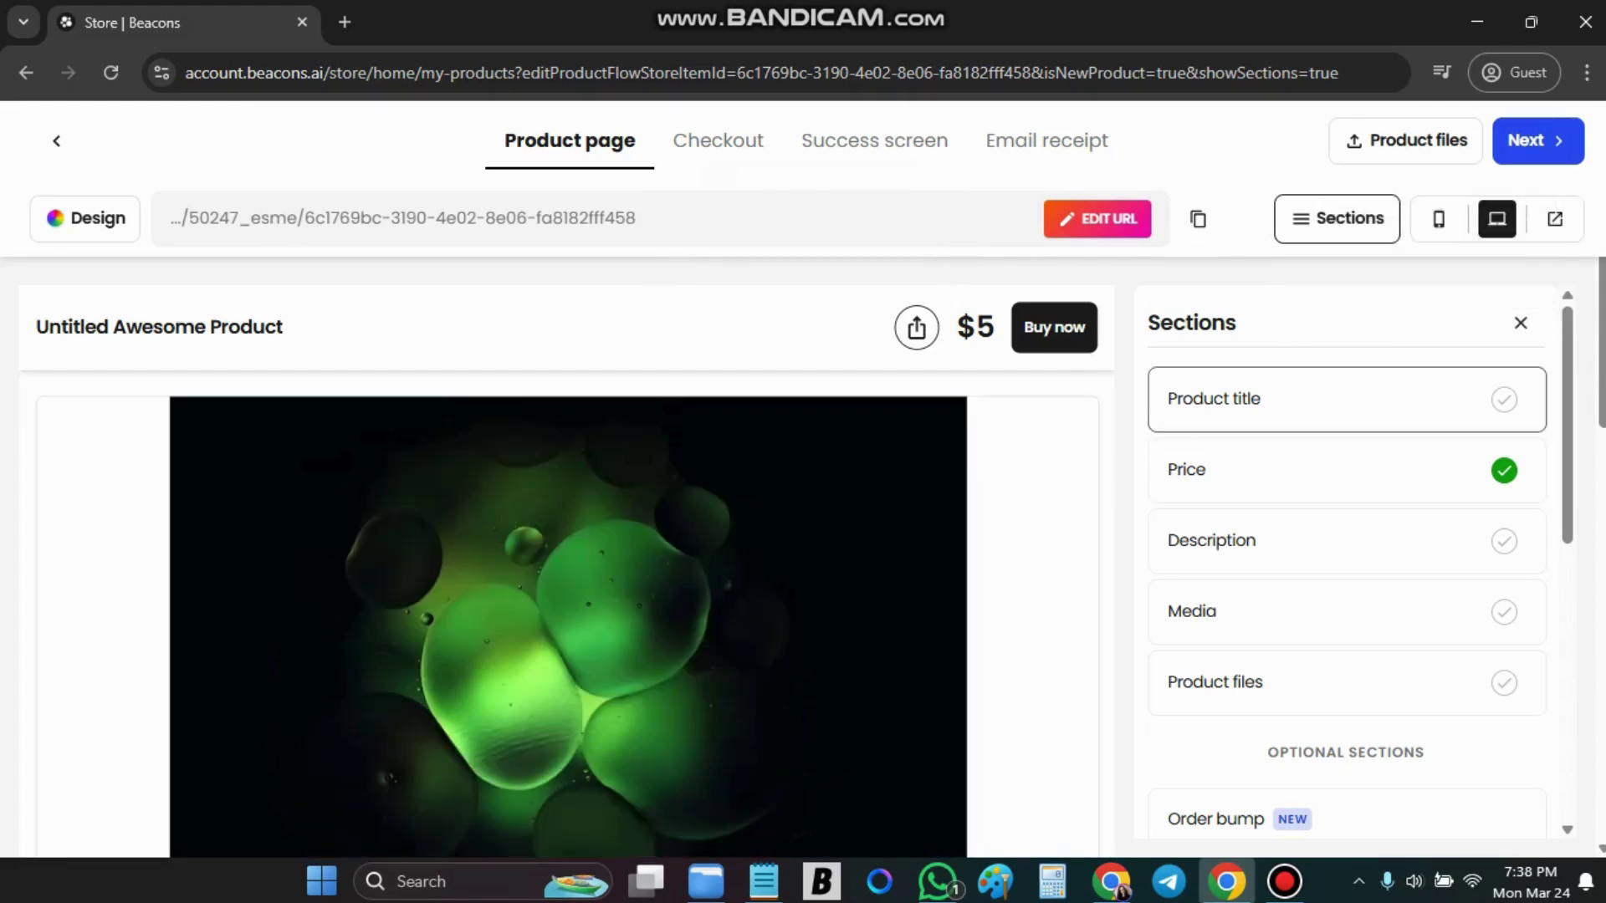
# Set the product title to "Affiliate Marketing Blueprint - Freebie" and save it.
pyautogui.click(1271, 399)
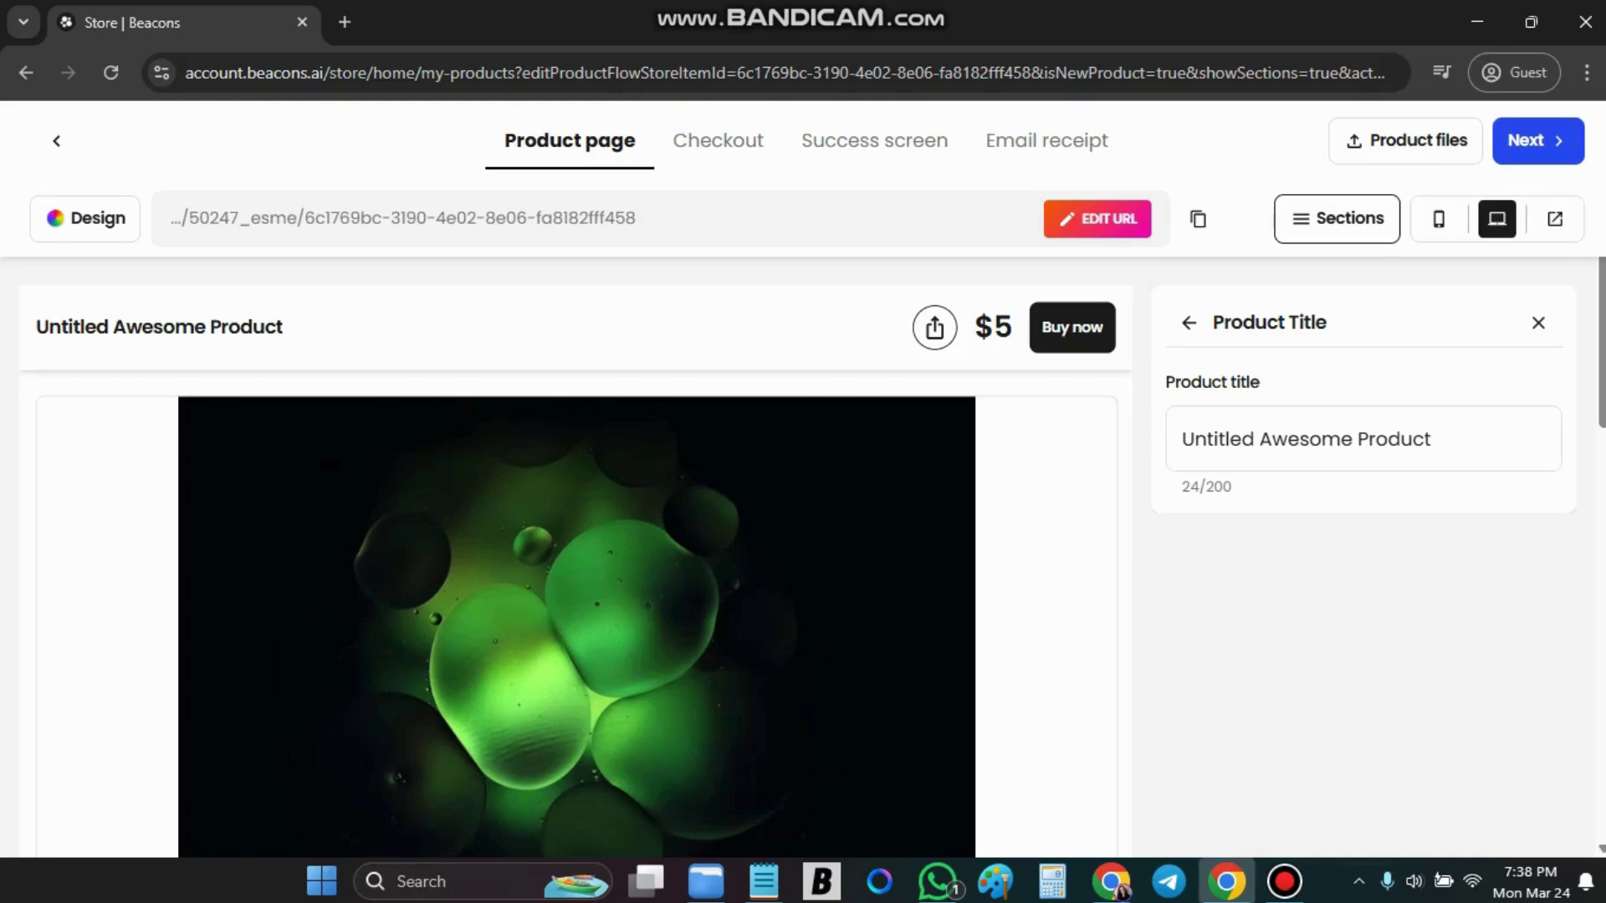
pyautogui.click(1298, 439)
pyautogui.hotkey('ctrl', 'a')
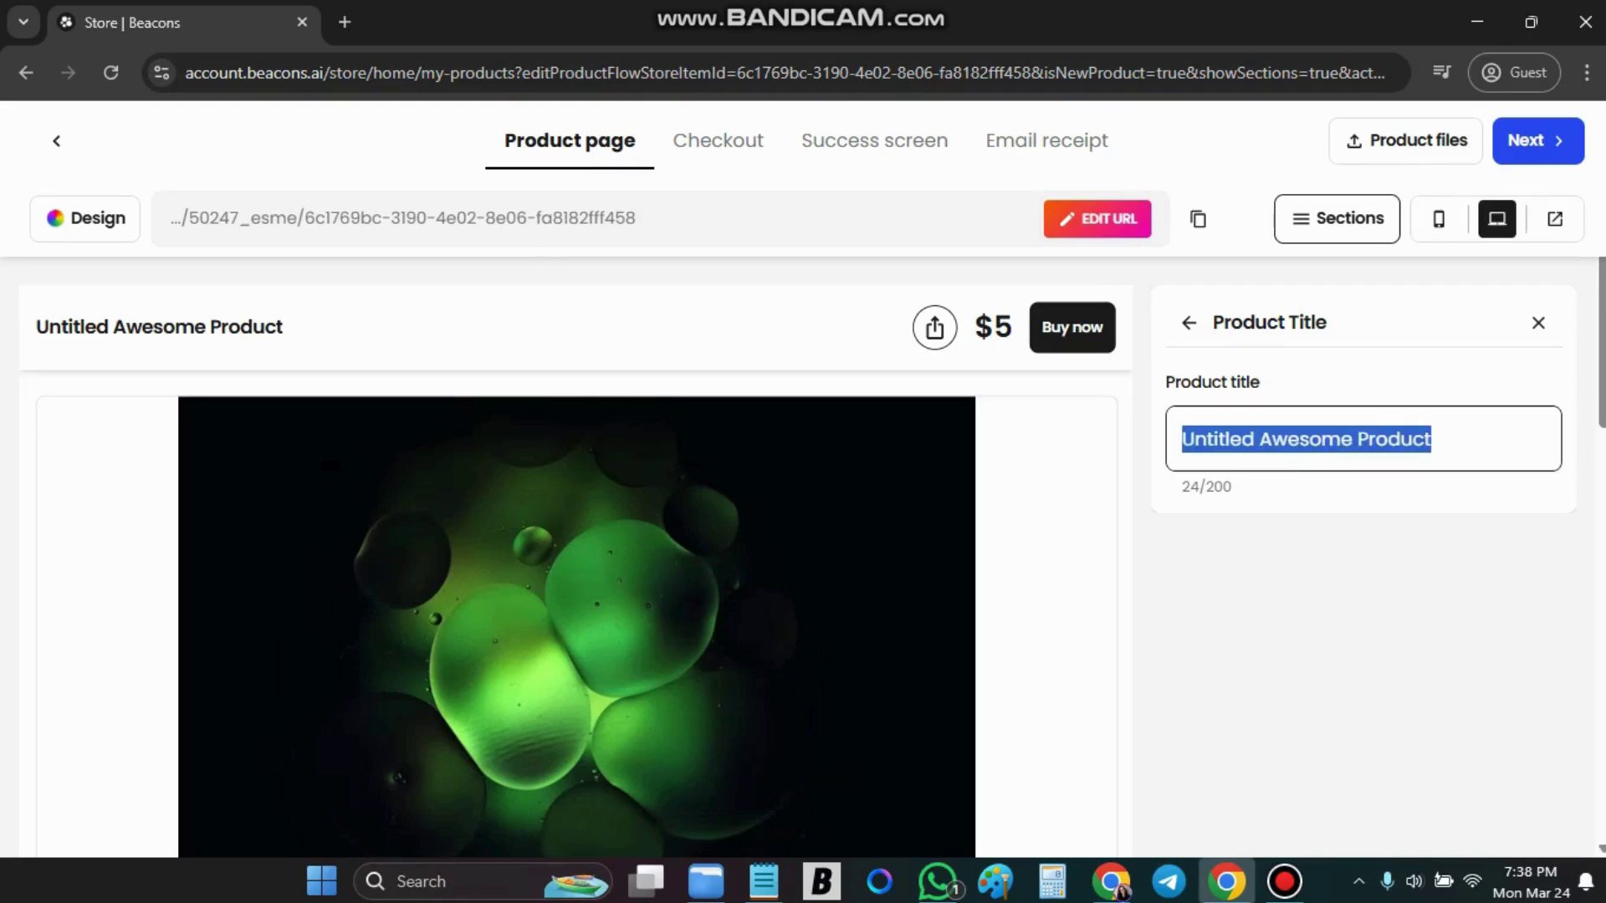
pyautogui.rightClick(895, 449)
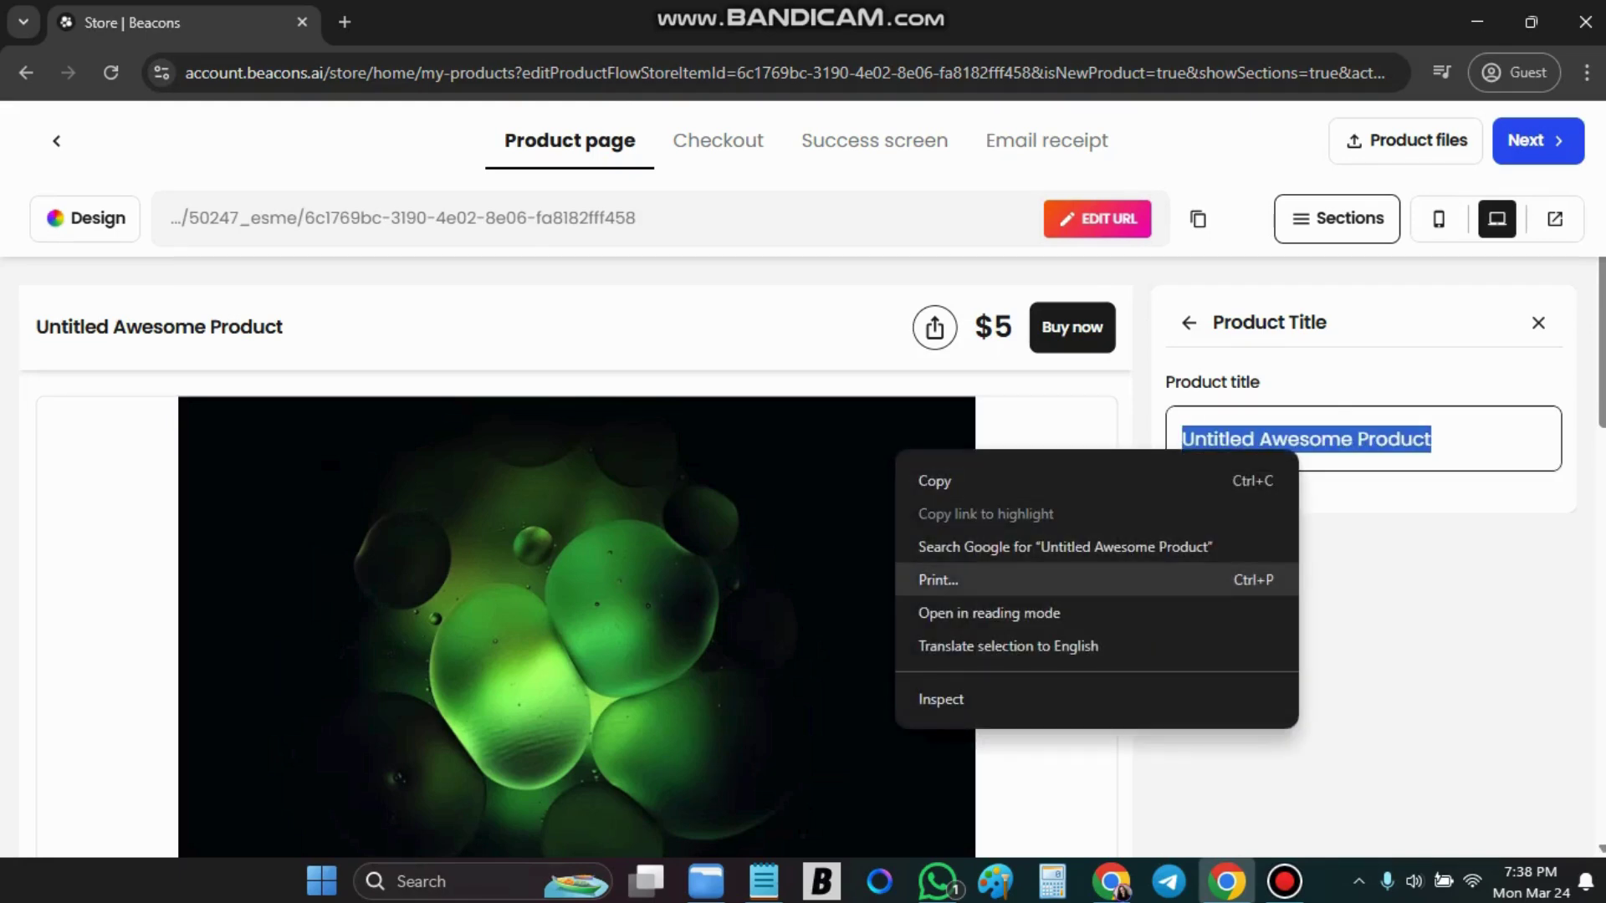
pyautogui.click(1338, 439)
pyautogui.moveTo(1434, 439); pyautogui.dragTo(1178, 439)
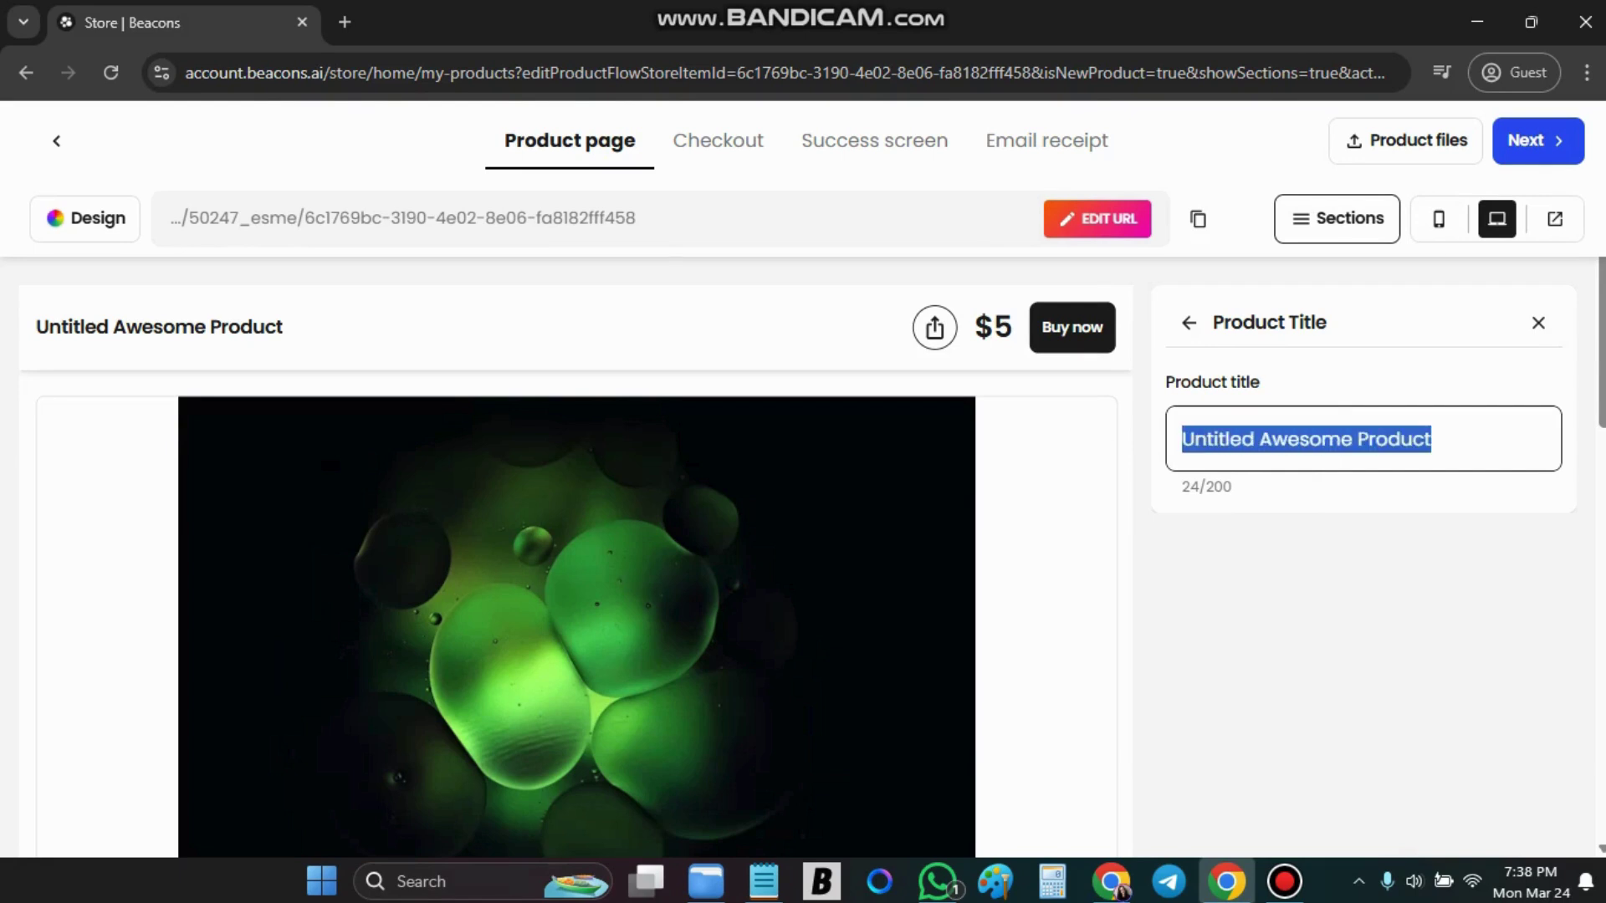
pyautogui.hotkey('ctrl', 'v')
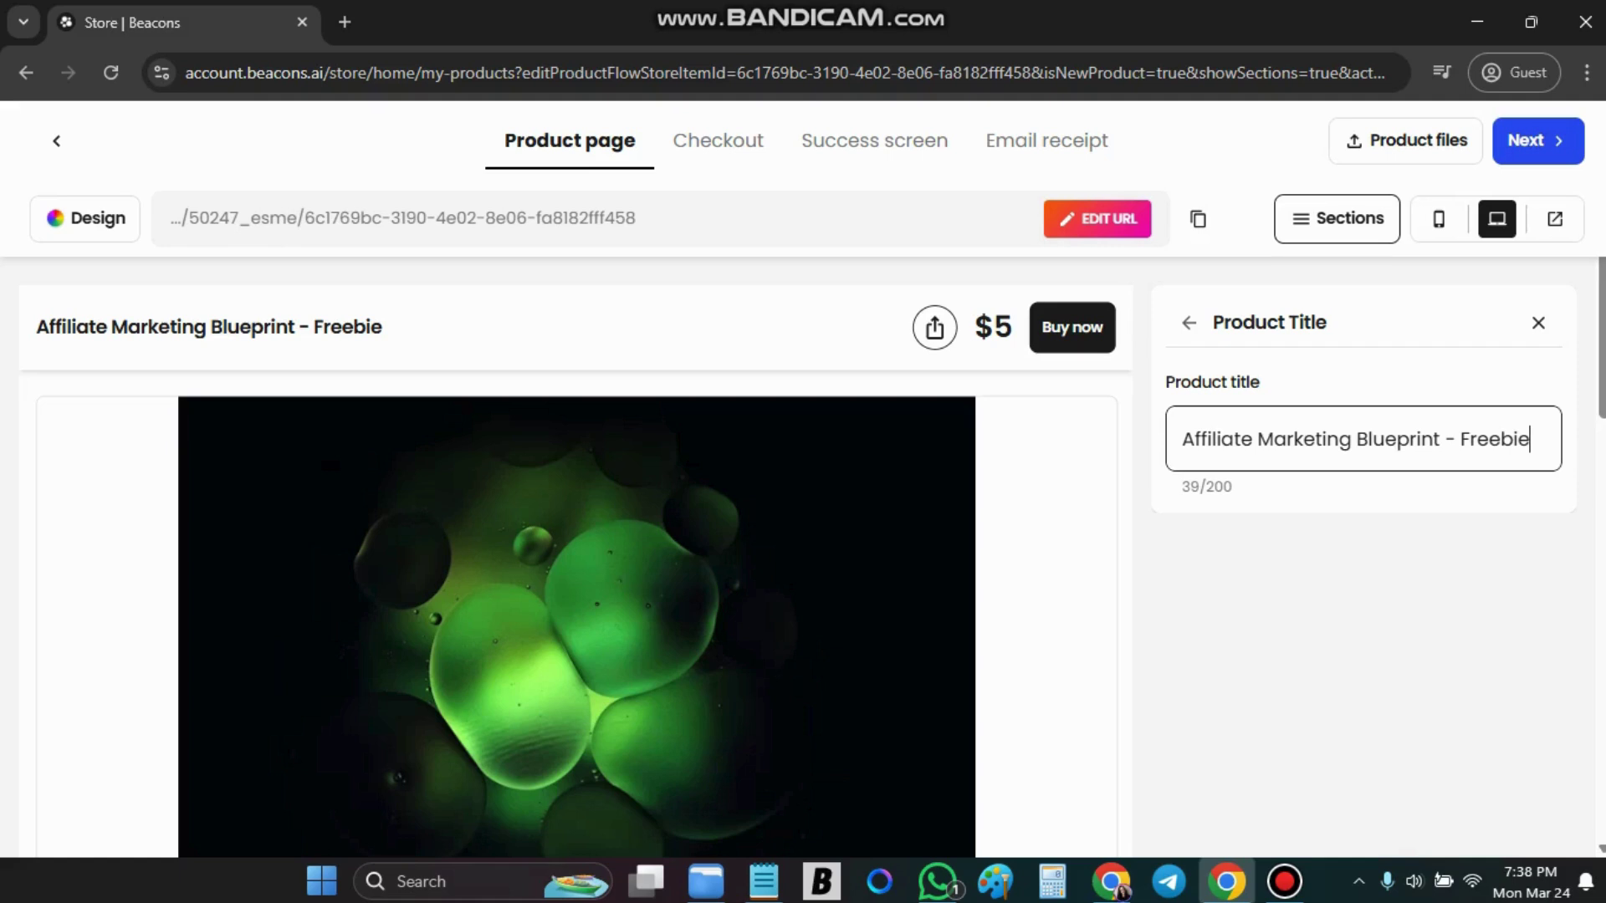
pyautogui.press('Return')
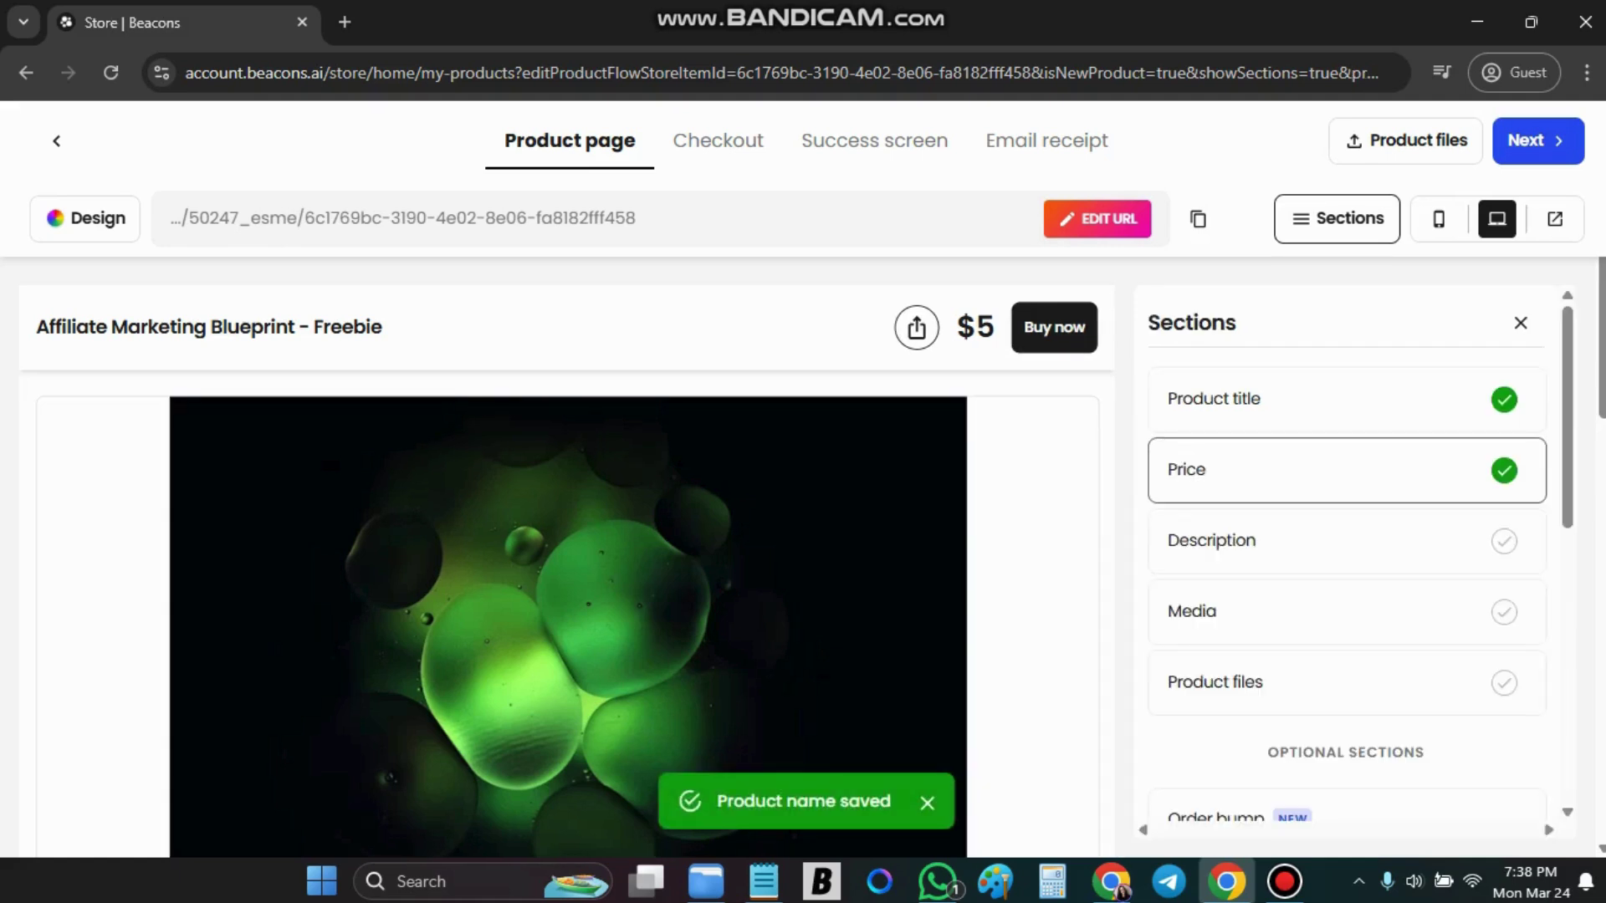
# Change the product's pricing to free and return to the section list.
pyautogui.click(1346, 470)
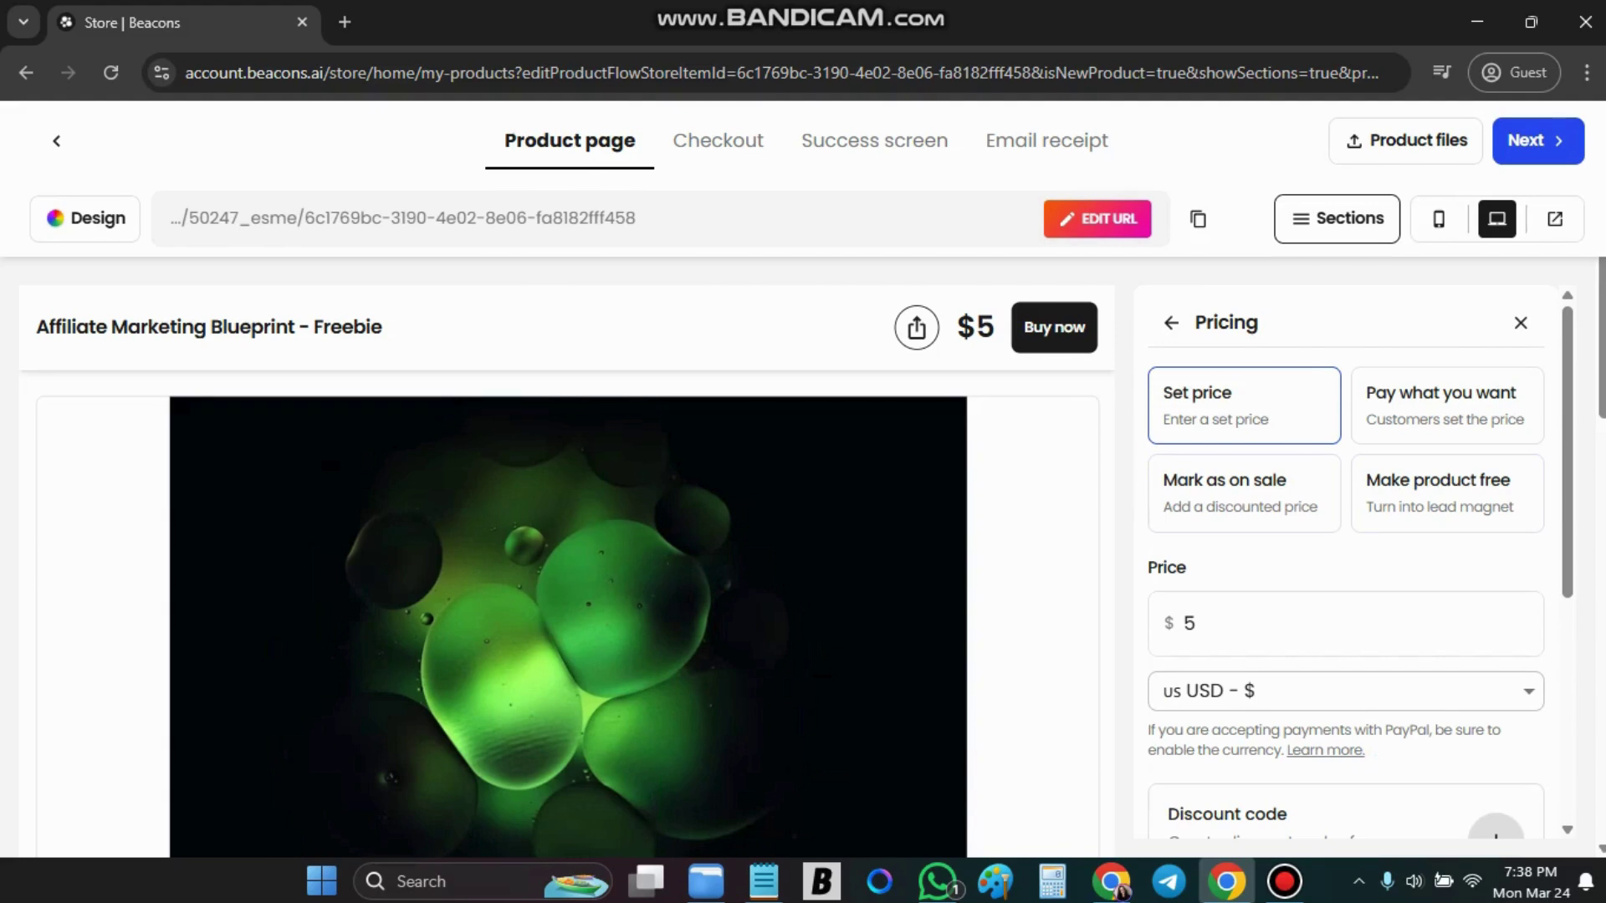
pyautogui.click(1447, 493)
pyautogui.click(1171, 323)
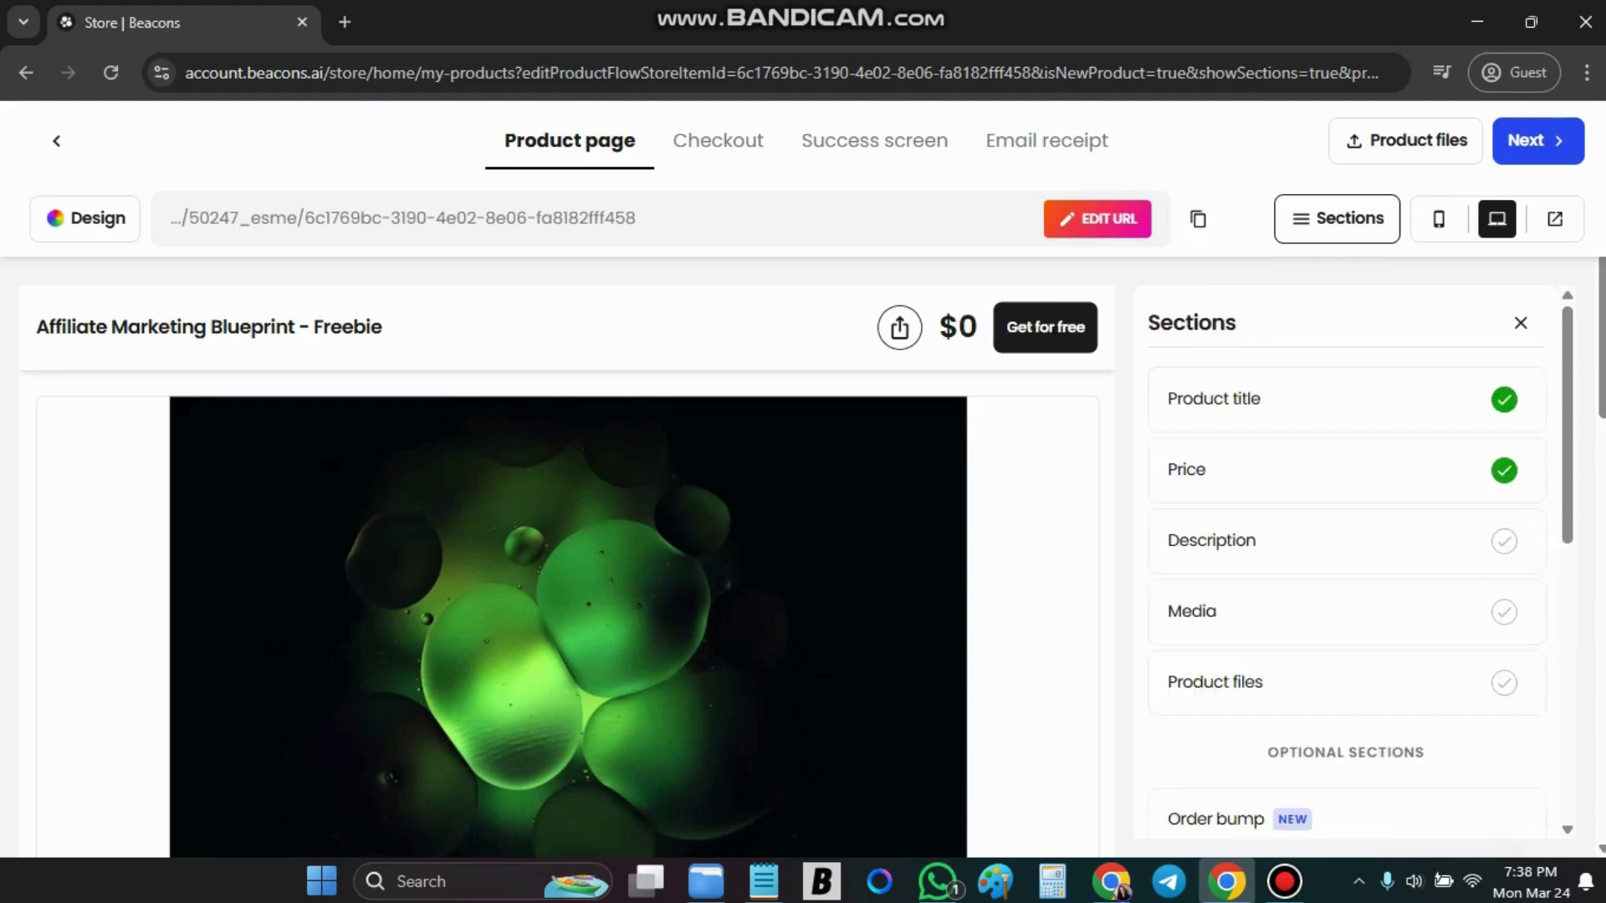
# Replace the placeholder product description with the prepared Affiliate Marketing Blueprint sales copy.
pyautogui.click(1212, 541)
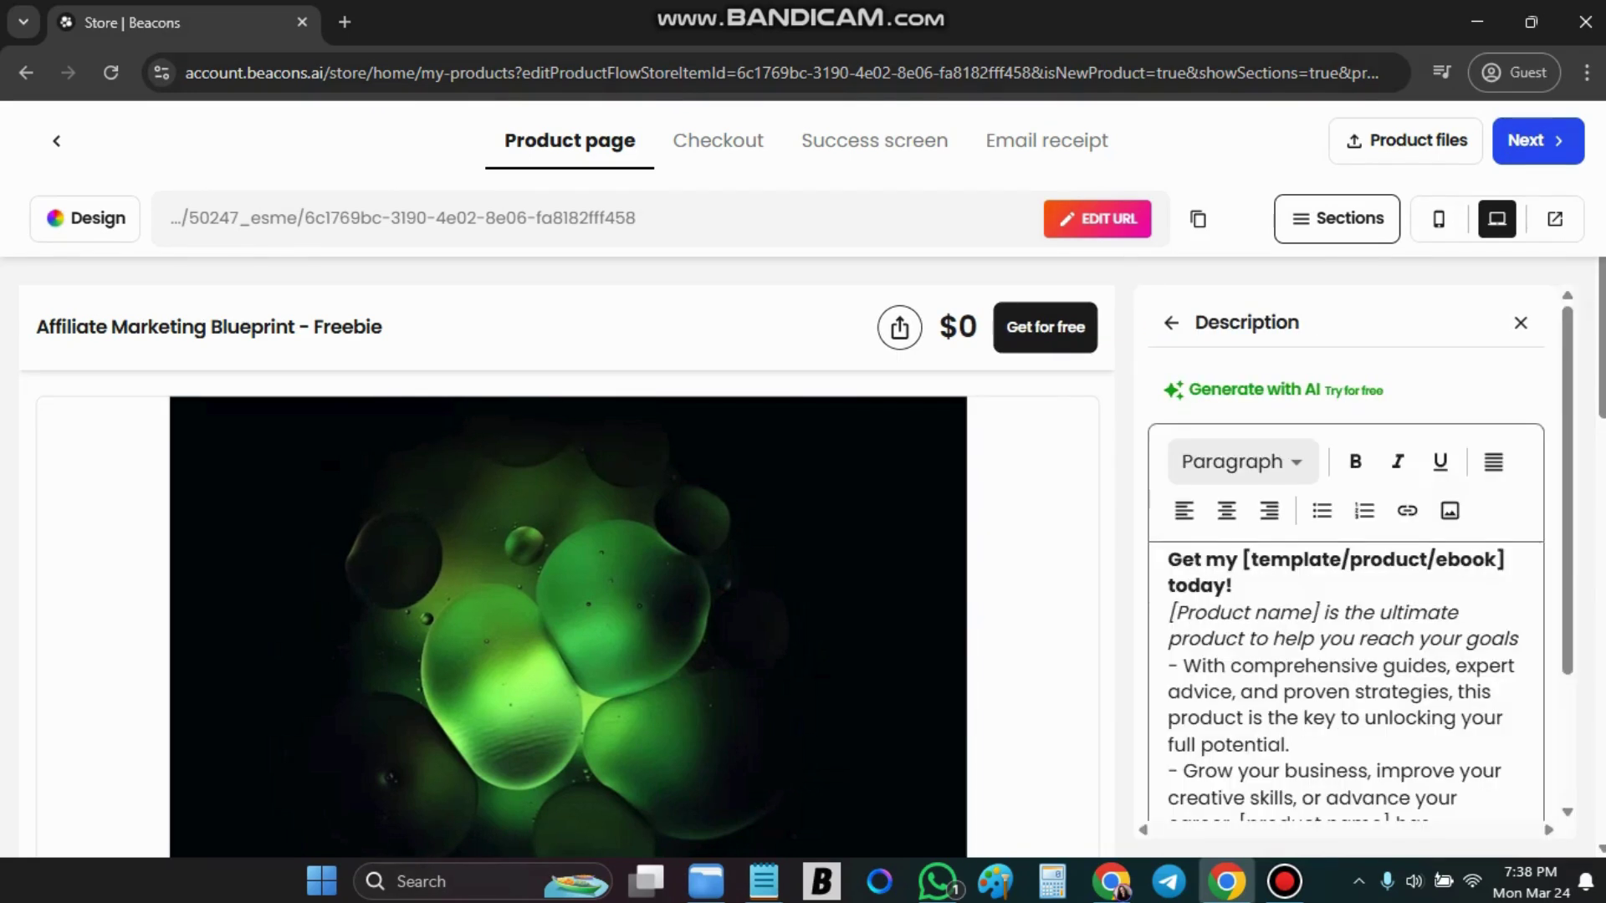
pyautogui.scroll(-2, 1346, 585)
pyautogui.hotkey('alt', 'Tab')
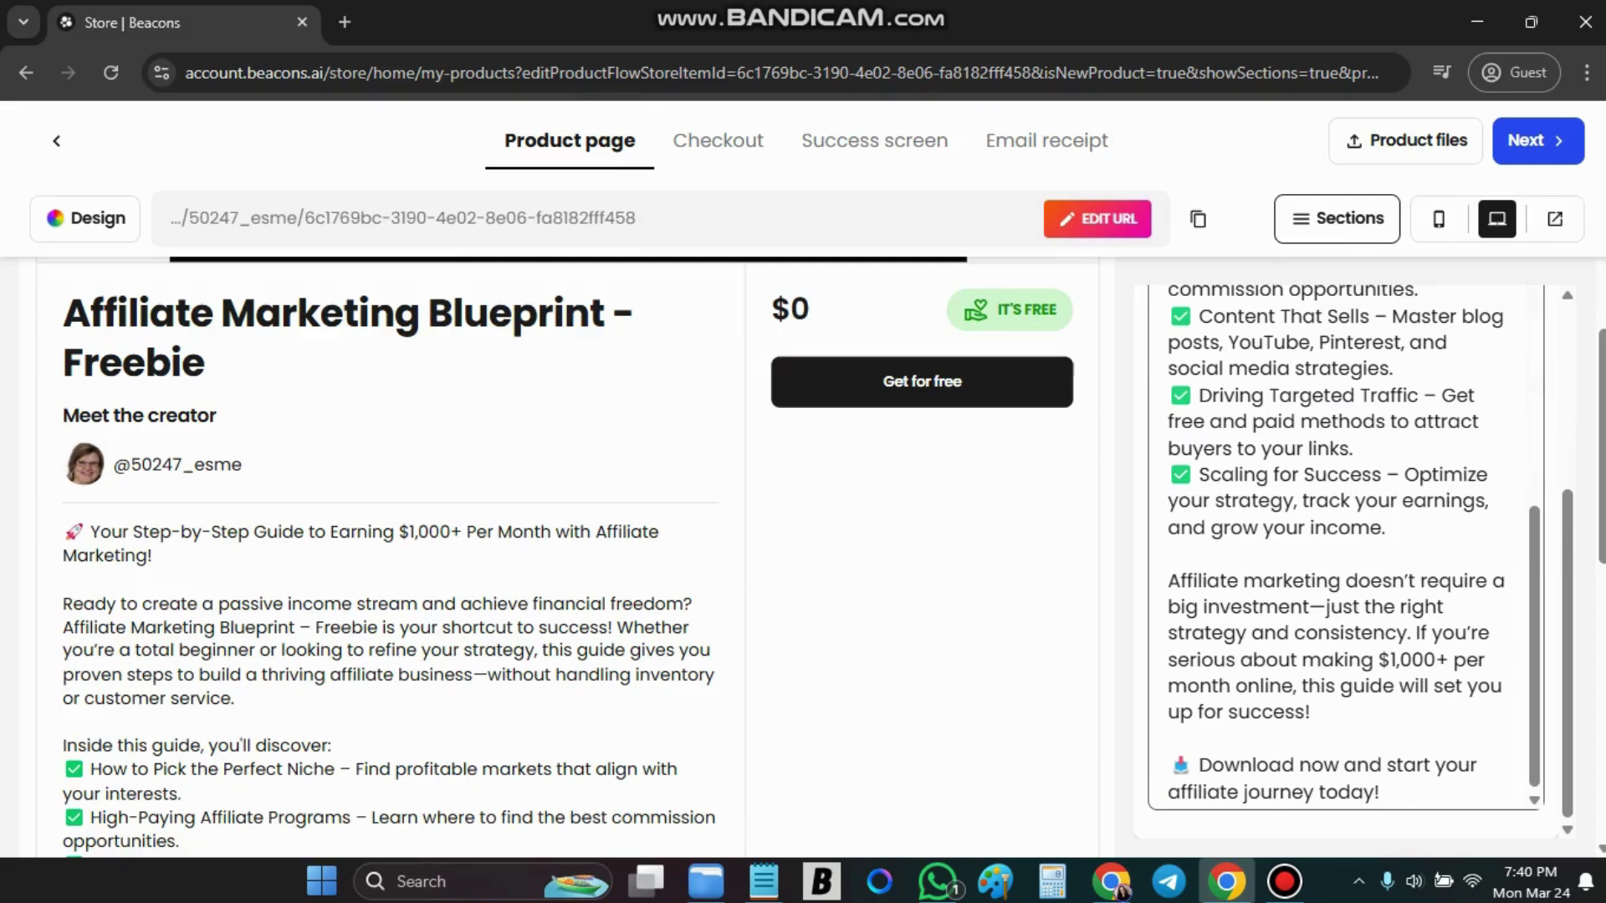
# Bold the description's closing line "Download now and start your affiliate journey today!" and the labels "Scaling for Success" and "Driving Targeted Traffic".
pyautogui.moveTo(1380, 791); pyautogui.dragTo(1198, 764)
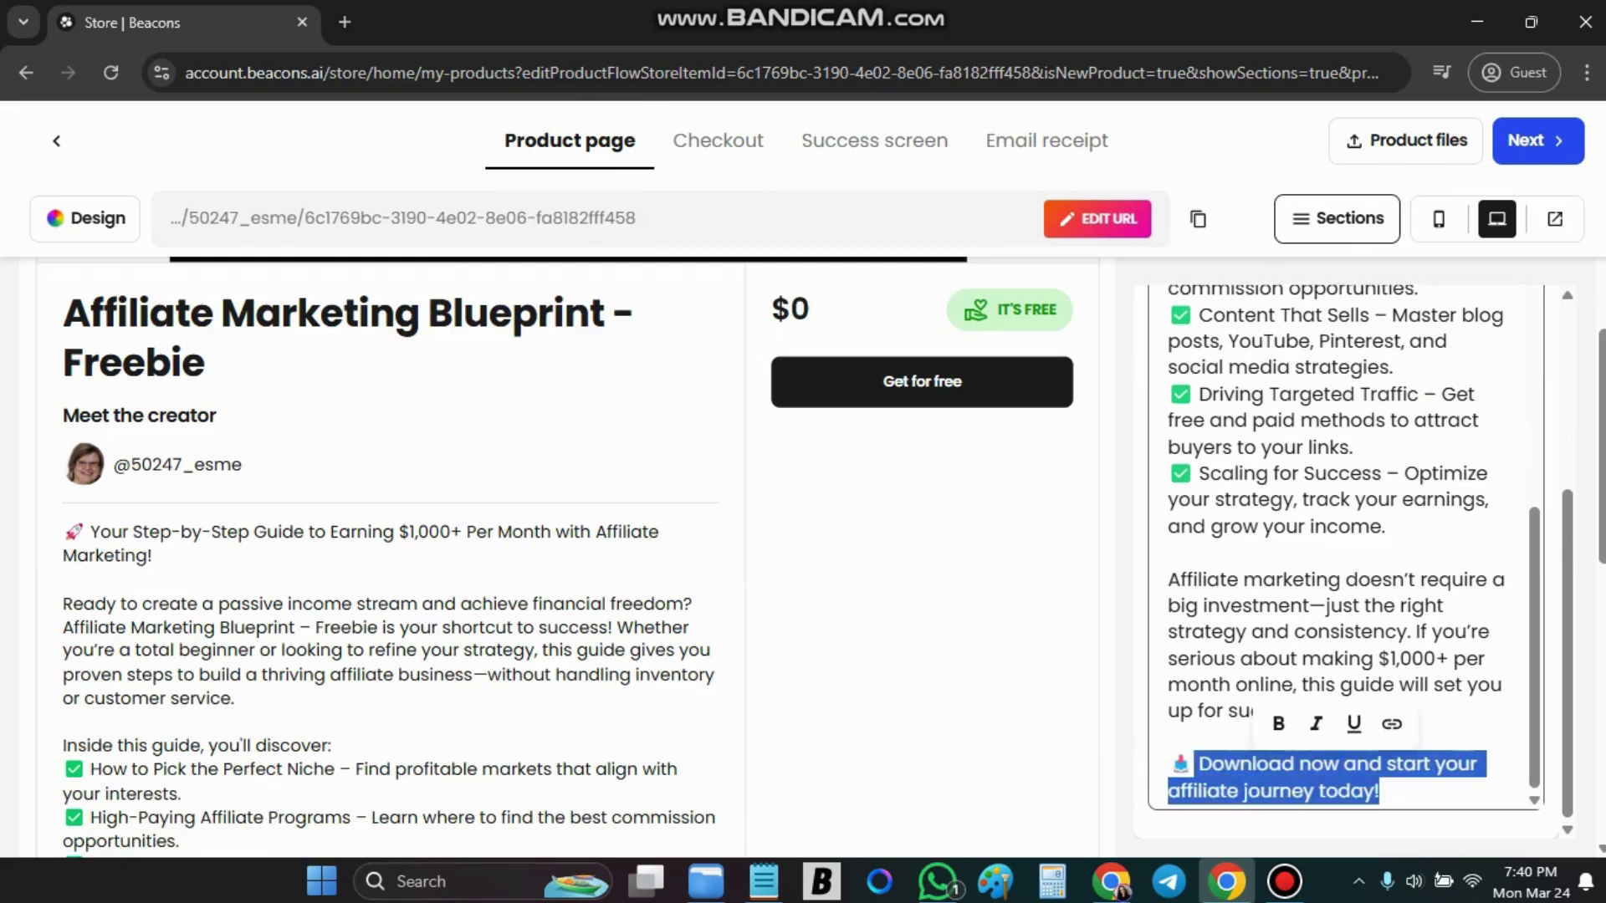
pyautogui.click(1280, 724)
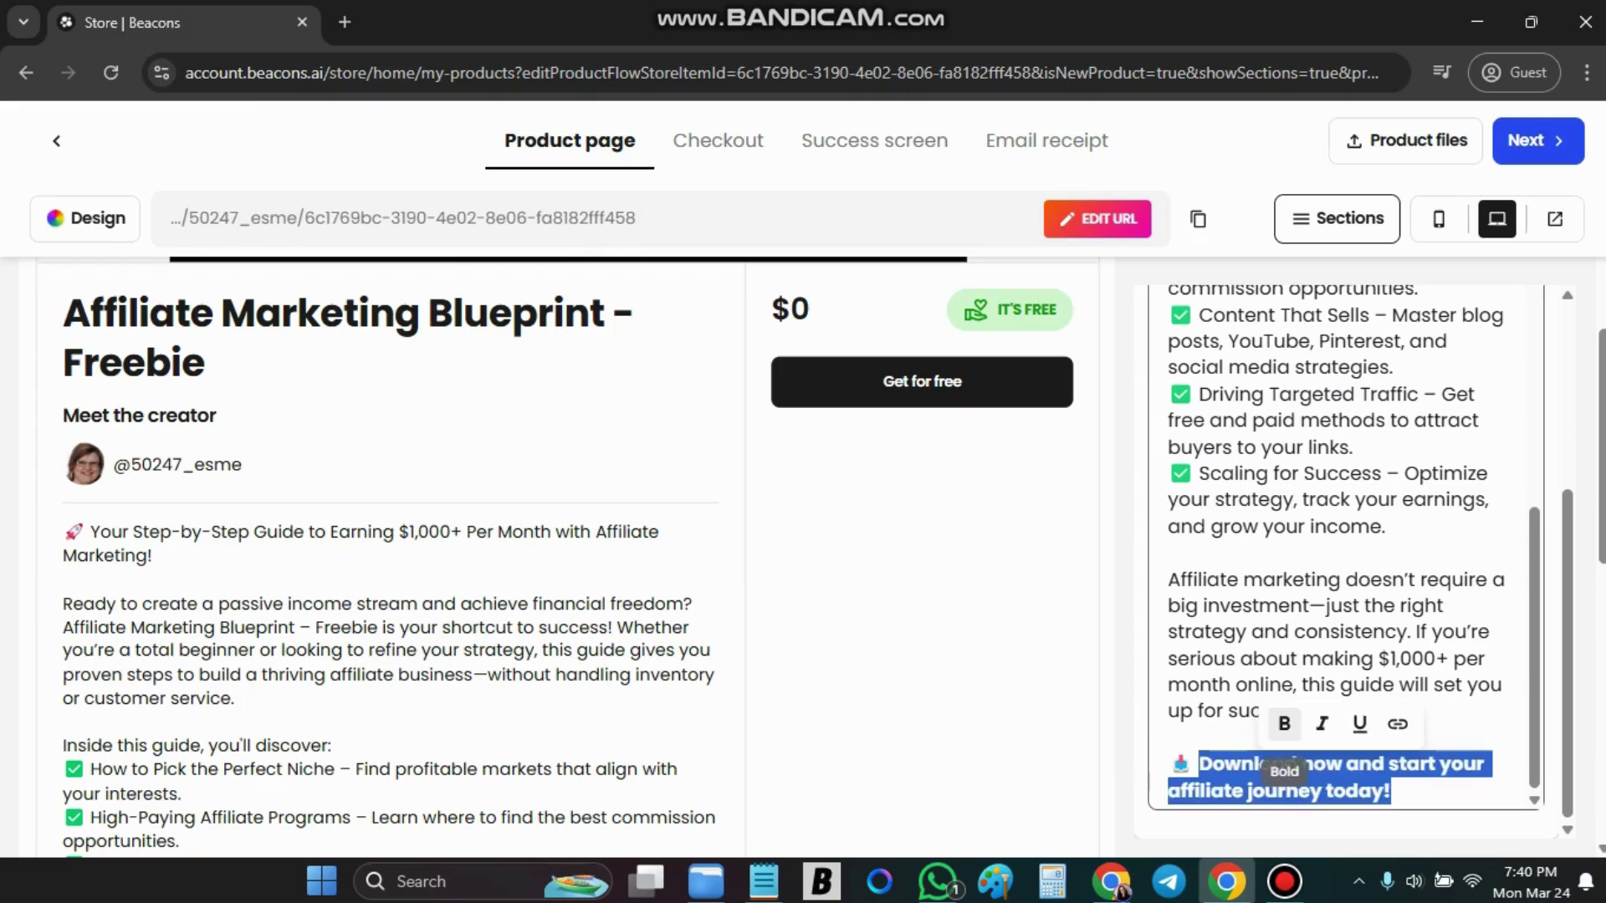
pyautogui.click(1169, 552)
pyautogui.moveTo(1386, 474); pyautogui.dragTo(1210, 473)
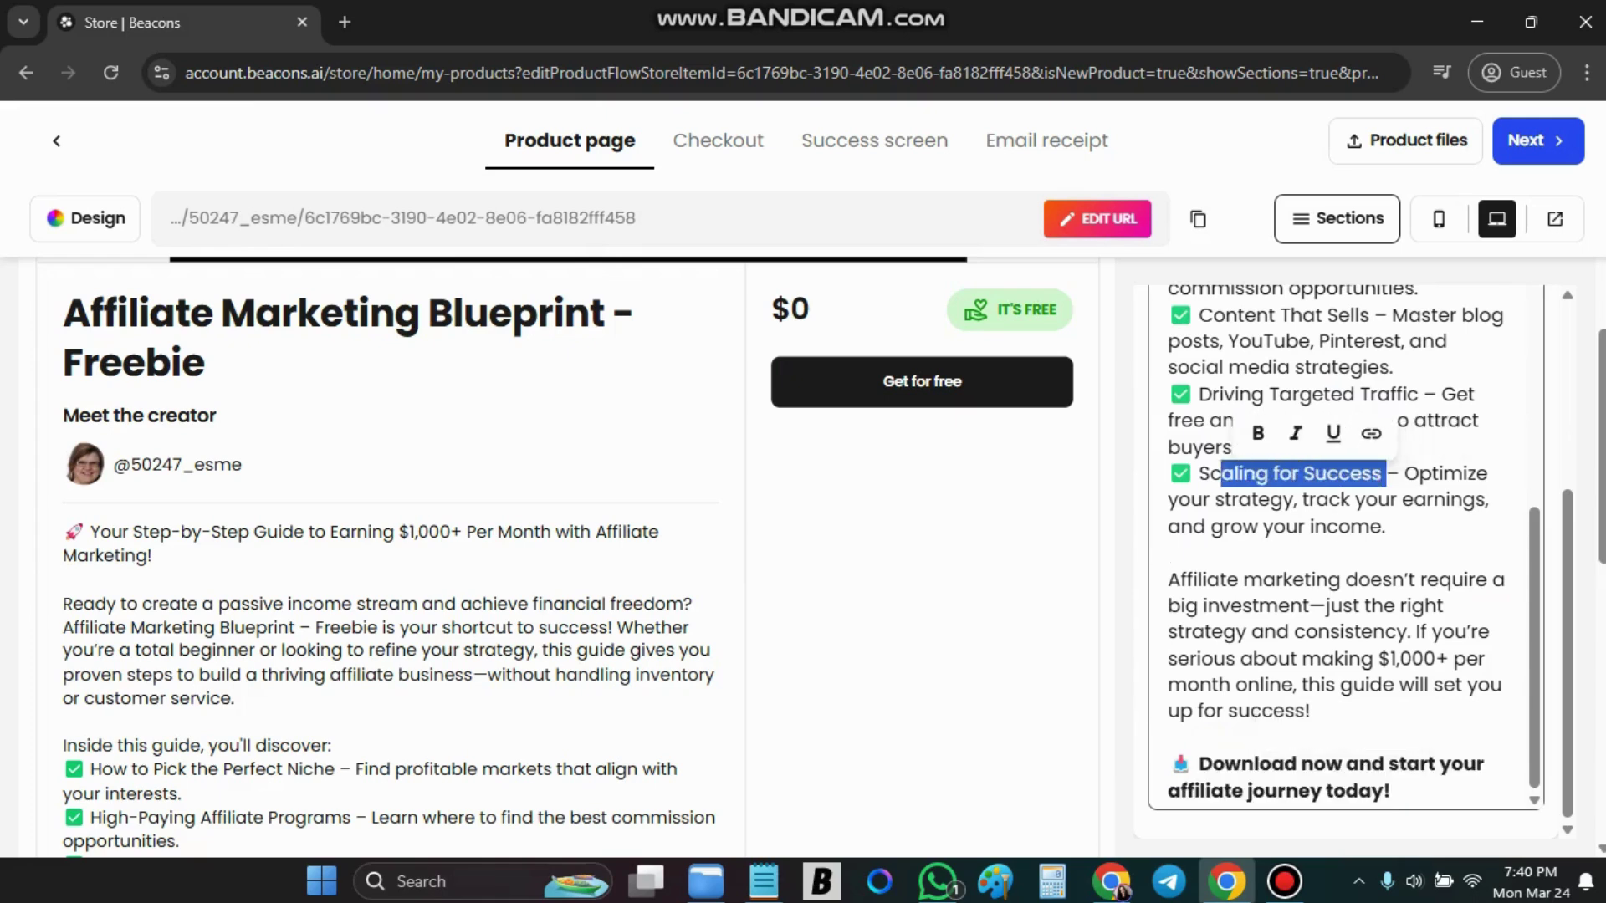
pyautogui.click(1241, 433)
pyautogui.click(1201, 473)
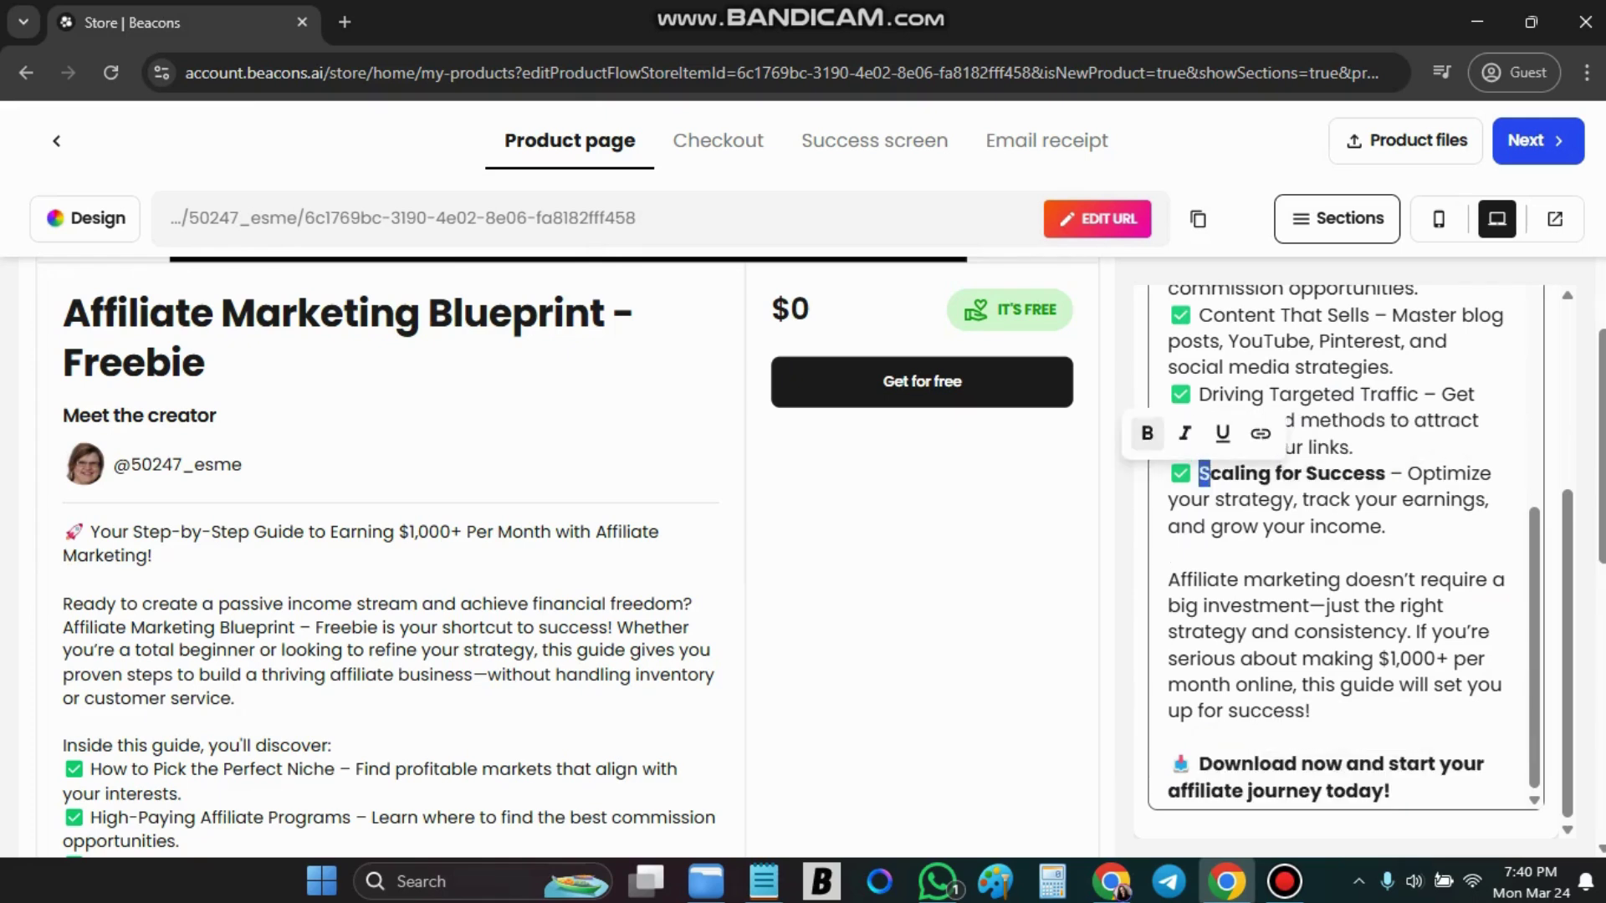
pyautogui.moveTo(1354, 394); pyautogui.dragTo(1420, 394)
pyautogui.click(1251, 355)
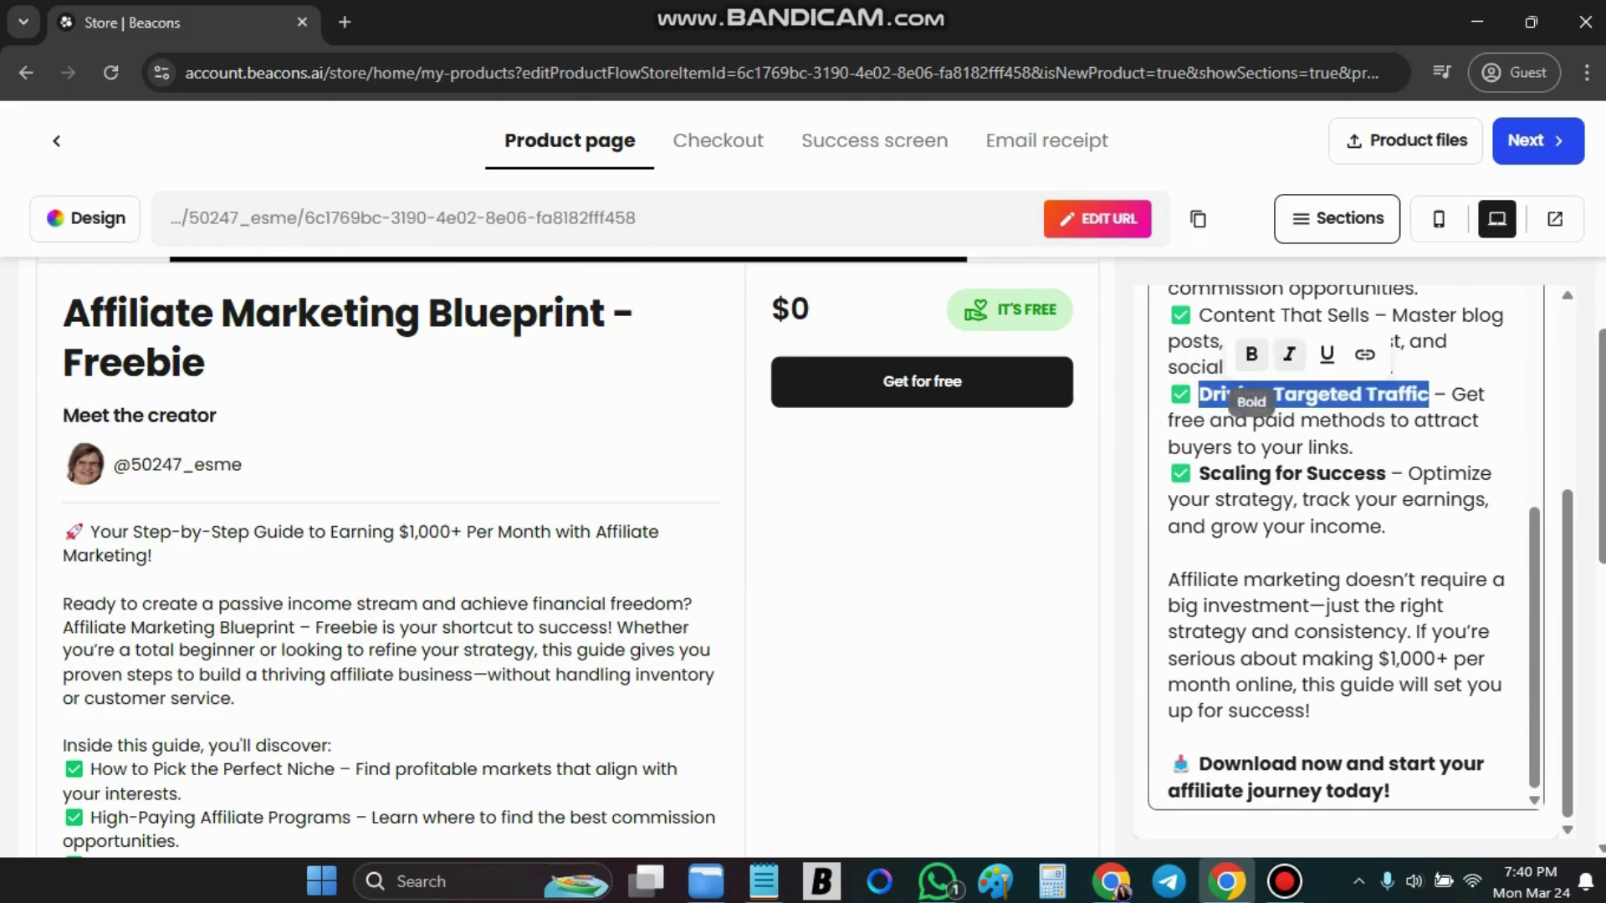
# Bold the phrase "proven steps to build a thriving affiliate business" in the description's introductory paragraph.
pyautogui.scroll(1, 1344, 545)
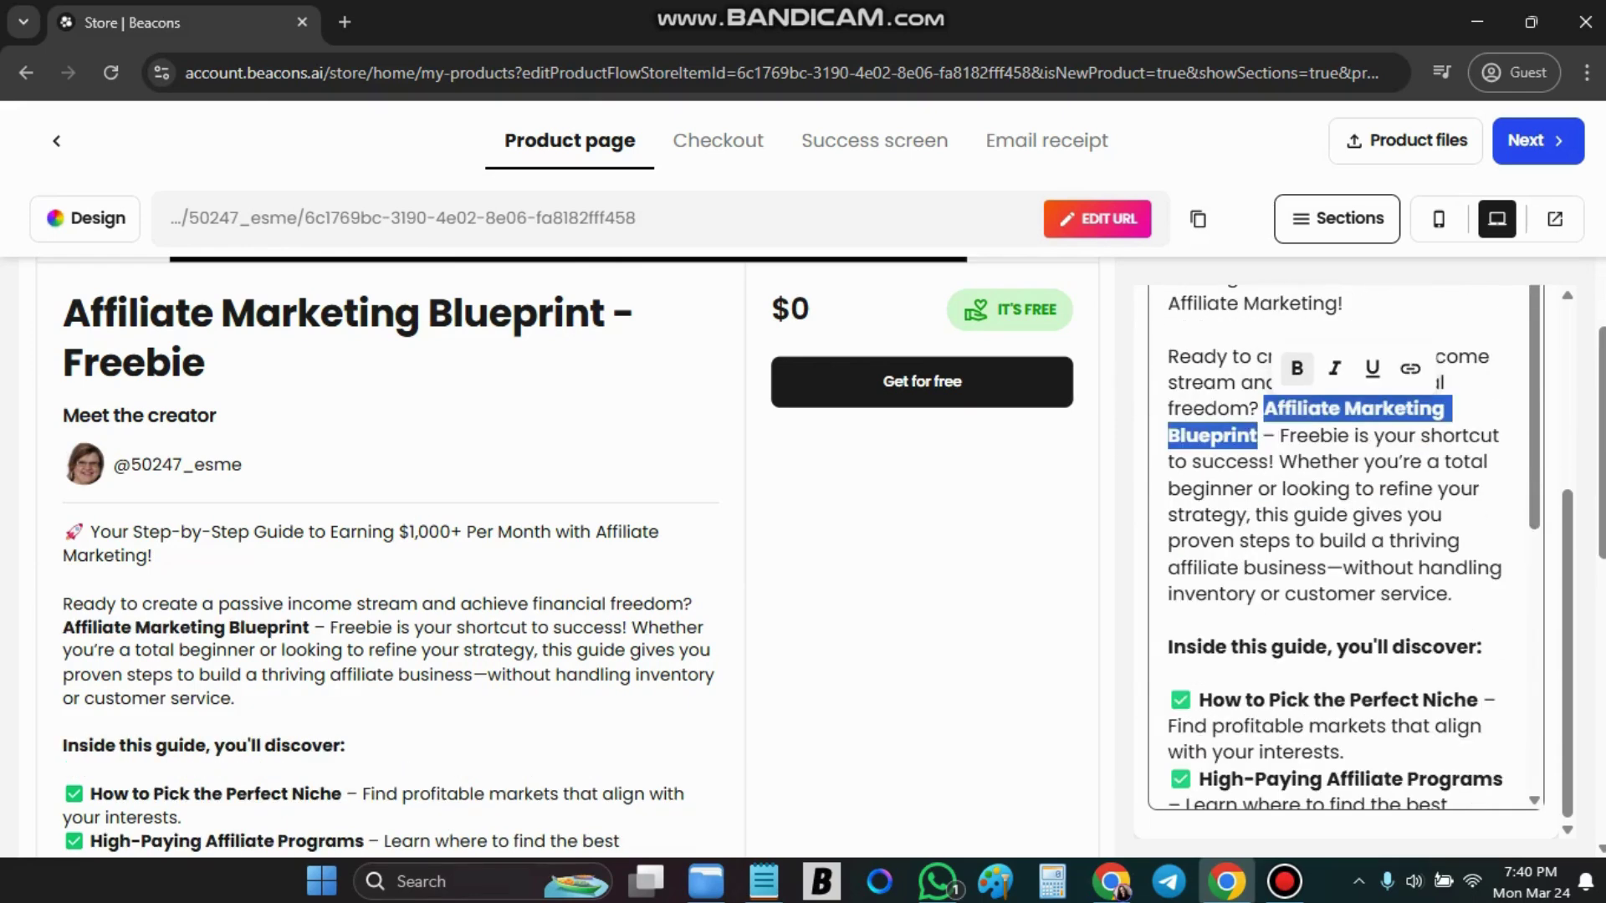
pyautogui.moveTo(1168, 541); pyautogui.dragTo(1327, 568)
pyautogui.click(1257, 500)
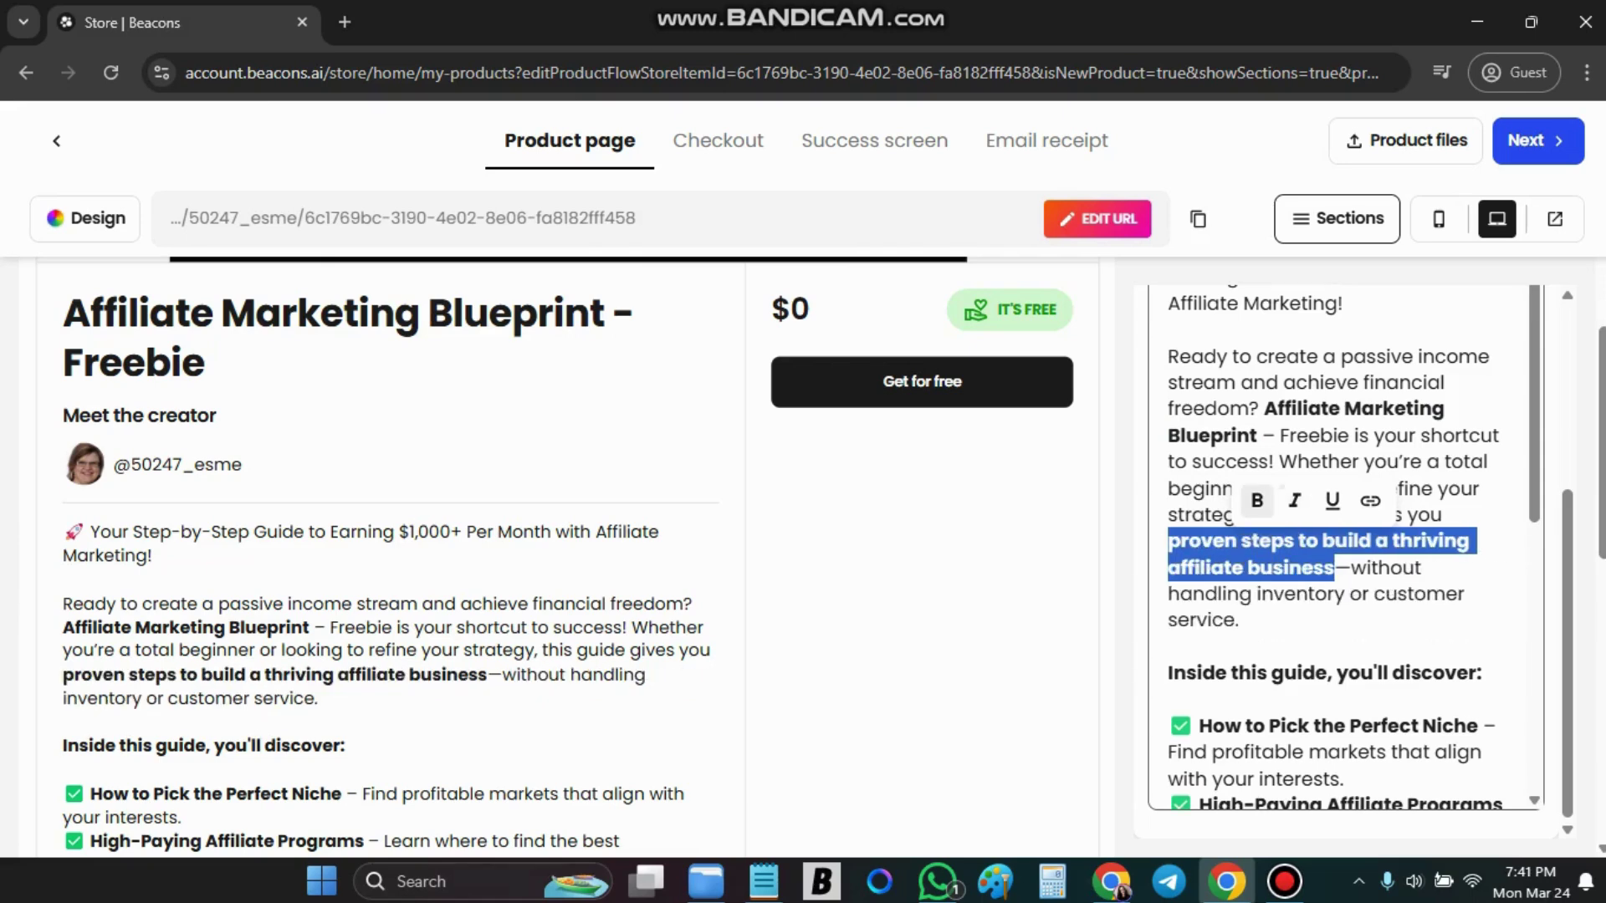
# Make the headline "Your Step-by-Step Guide to Earning $1,000+ Per Month with Affiliate Marketing!" bold and italic, and return to the section list.
pyautogui.scroll(3, 1338, 544)
pyautogui.moveTo(1355, 539); pyautogui.dragTo(1199, 486)
pyautogui.click(1275, 446)
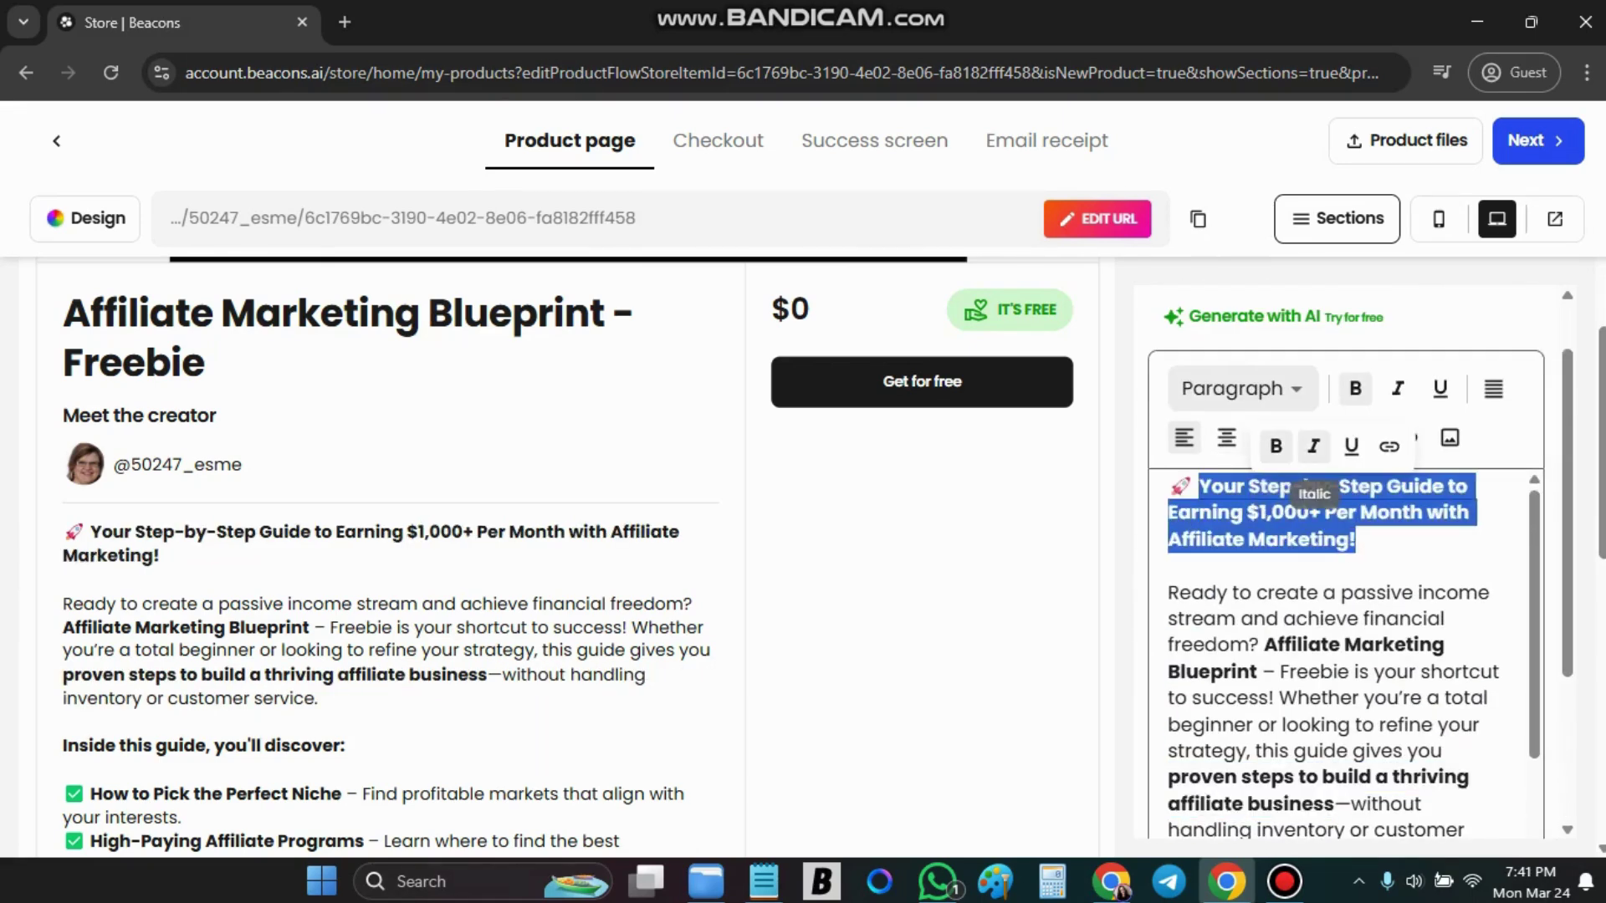
pyautogui.click(1313, 446)
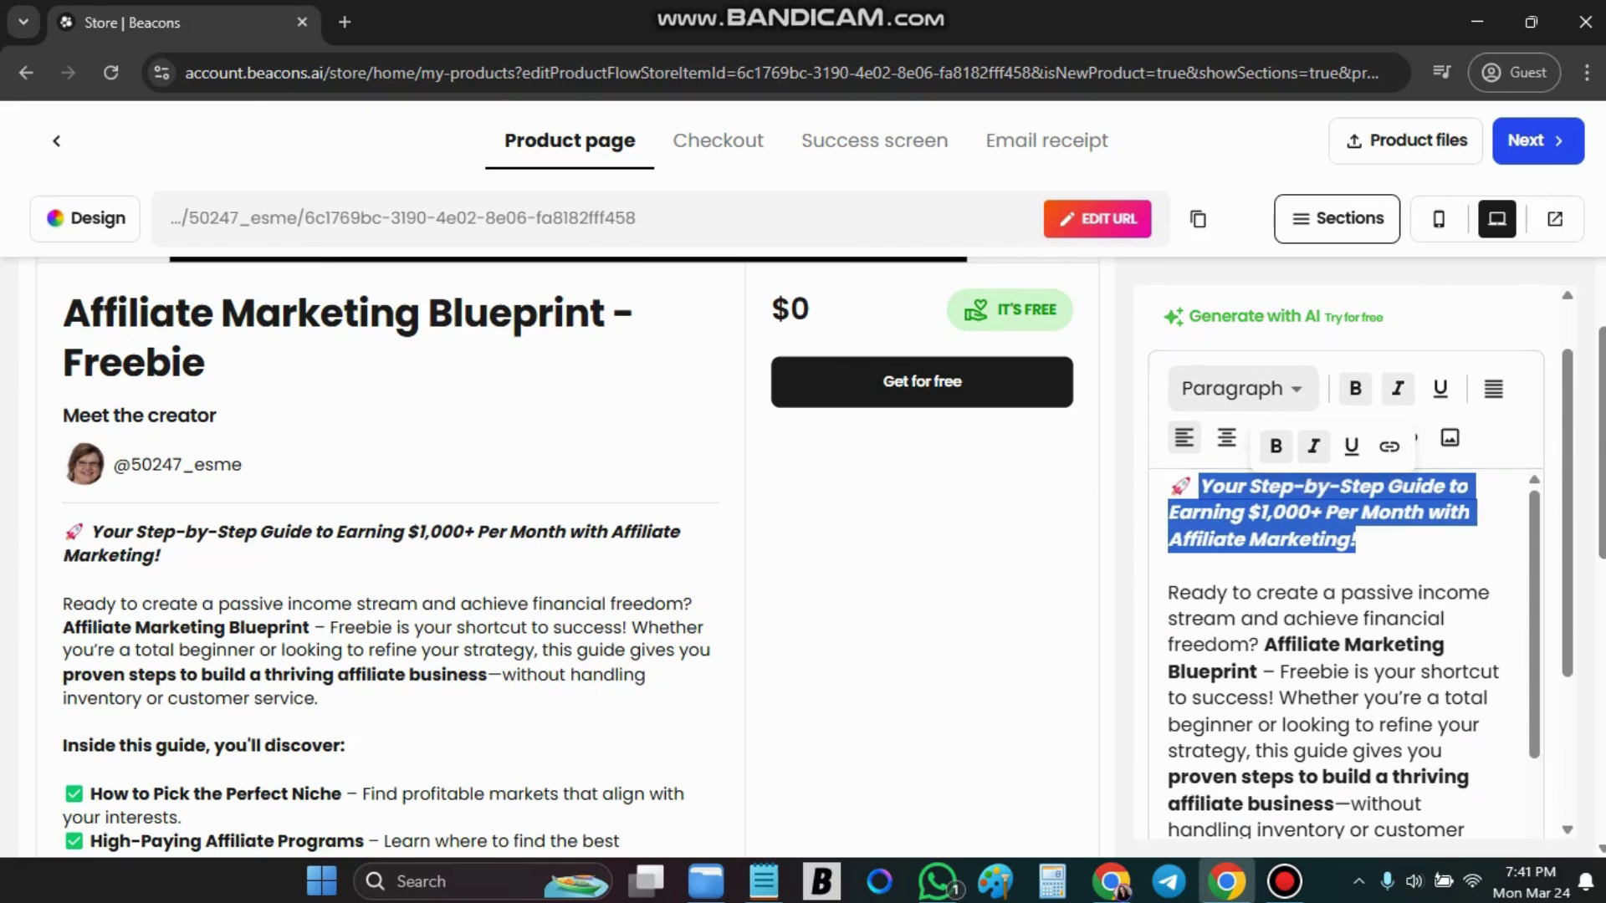
pyautogui.scroll(1, 1346, 569)
pyautogui.click(1171, 323)
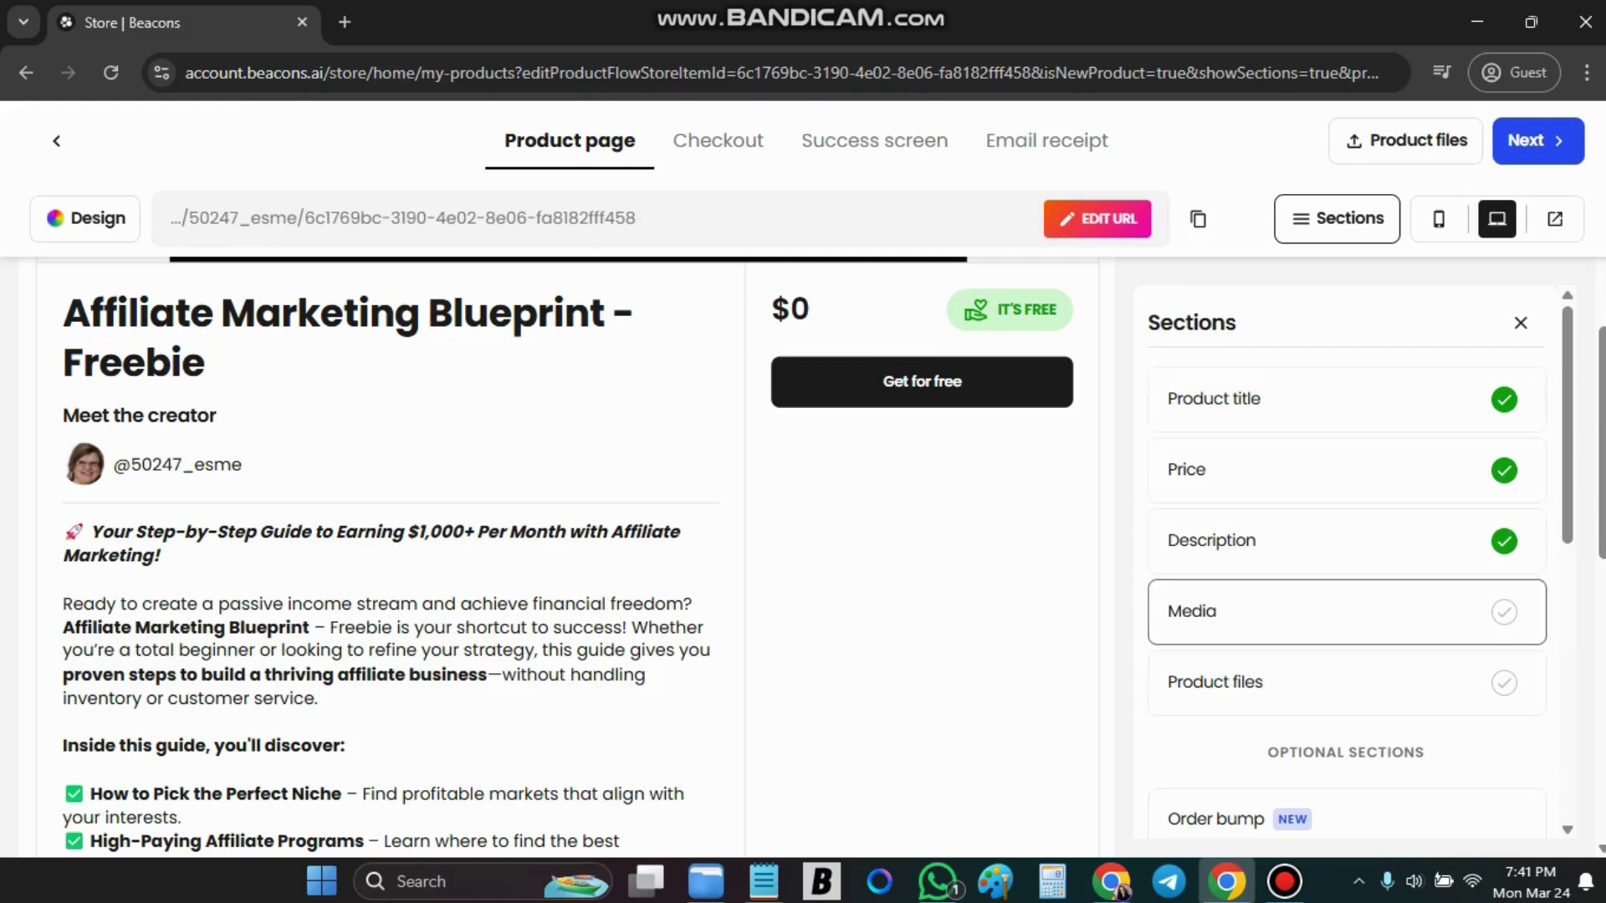
# Upload the Affiliate Marketing Blueprint freebie cover JPG to the product media and accept its 1:1 crop.
pyautogui.click(1255, 612)
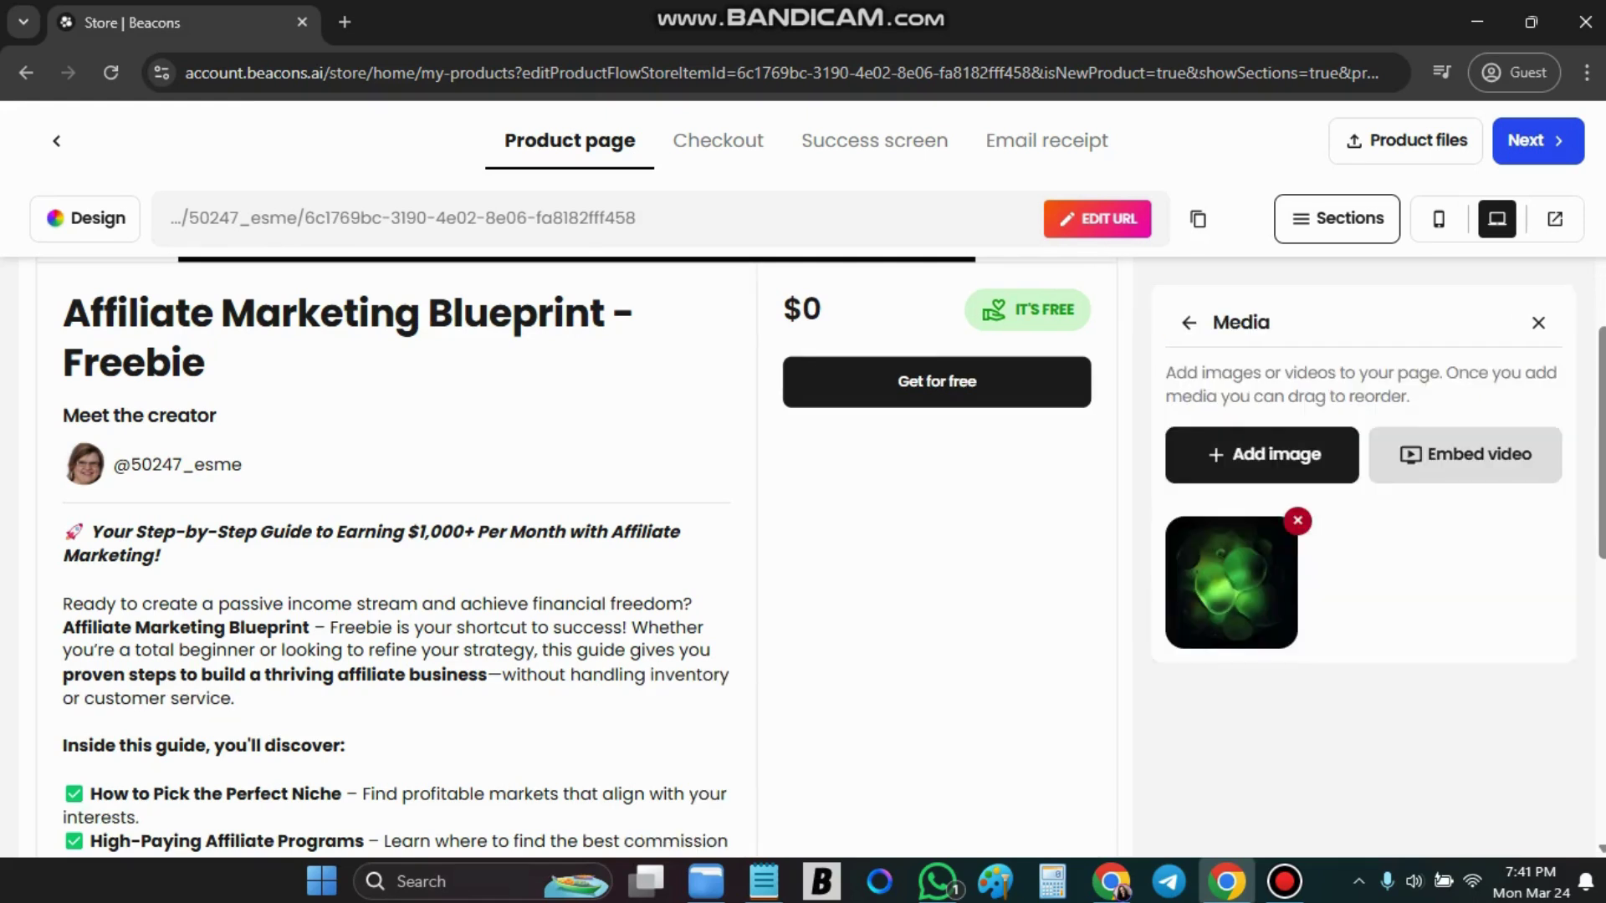
pyautogui.press('F12')
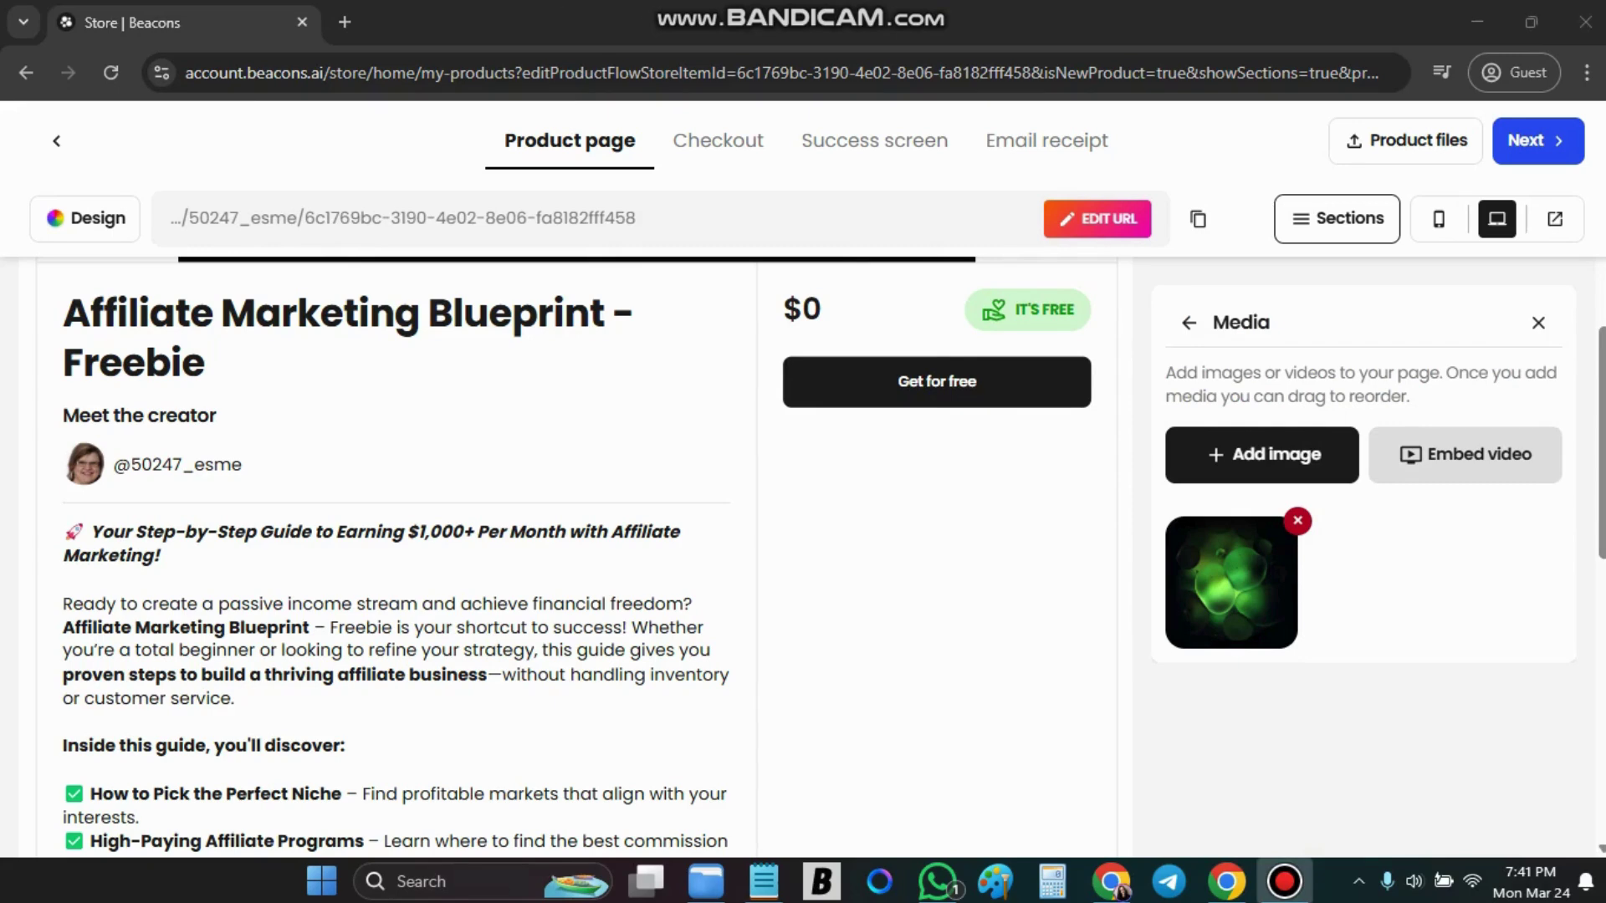
pyautogui.click(1262, 454)
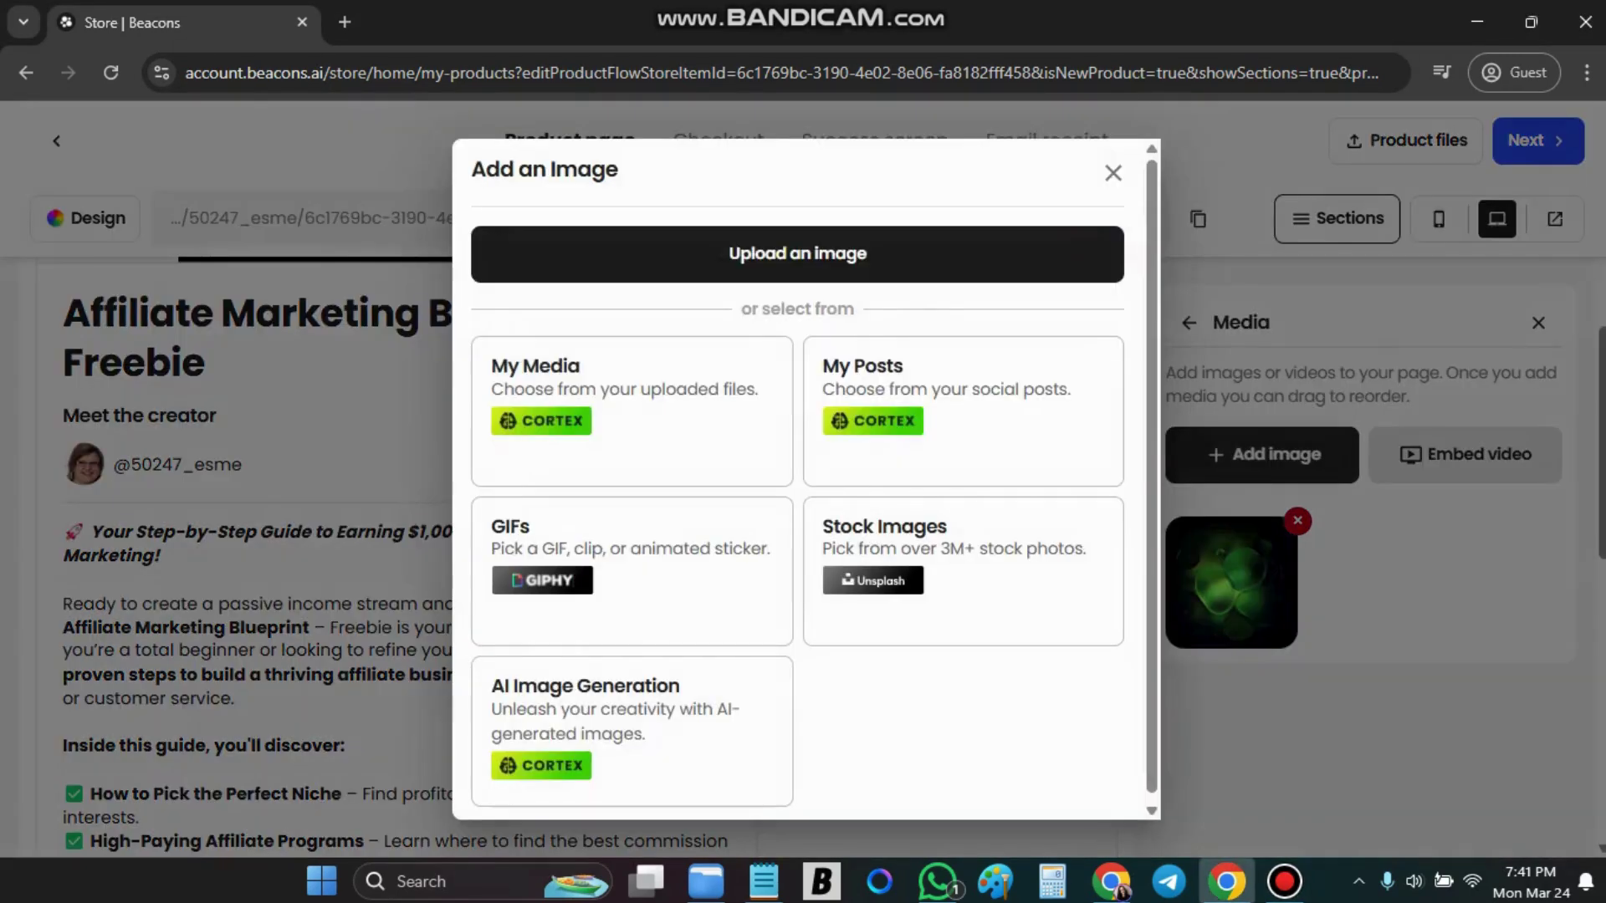
pyautogui.click(795, 253)
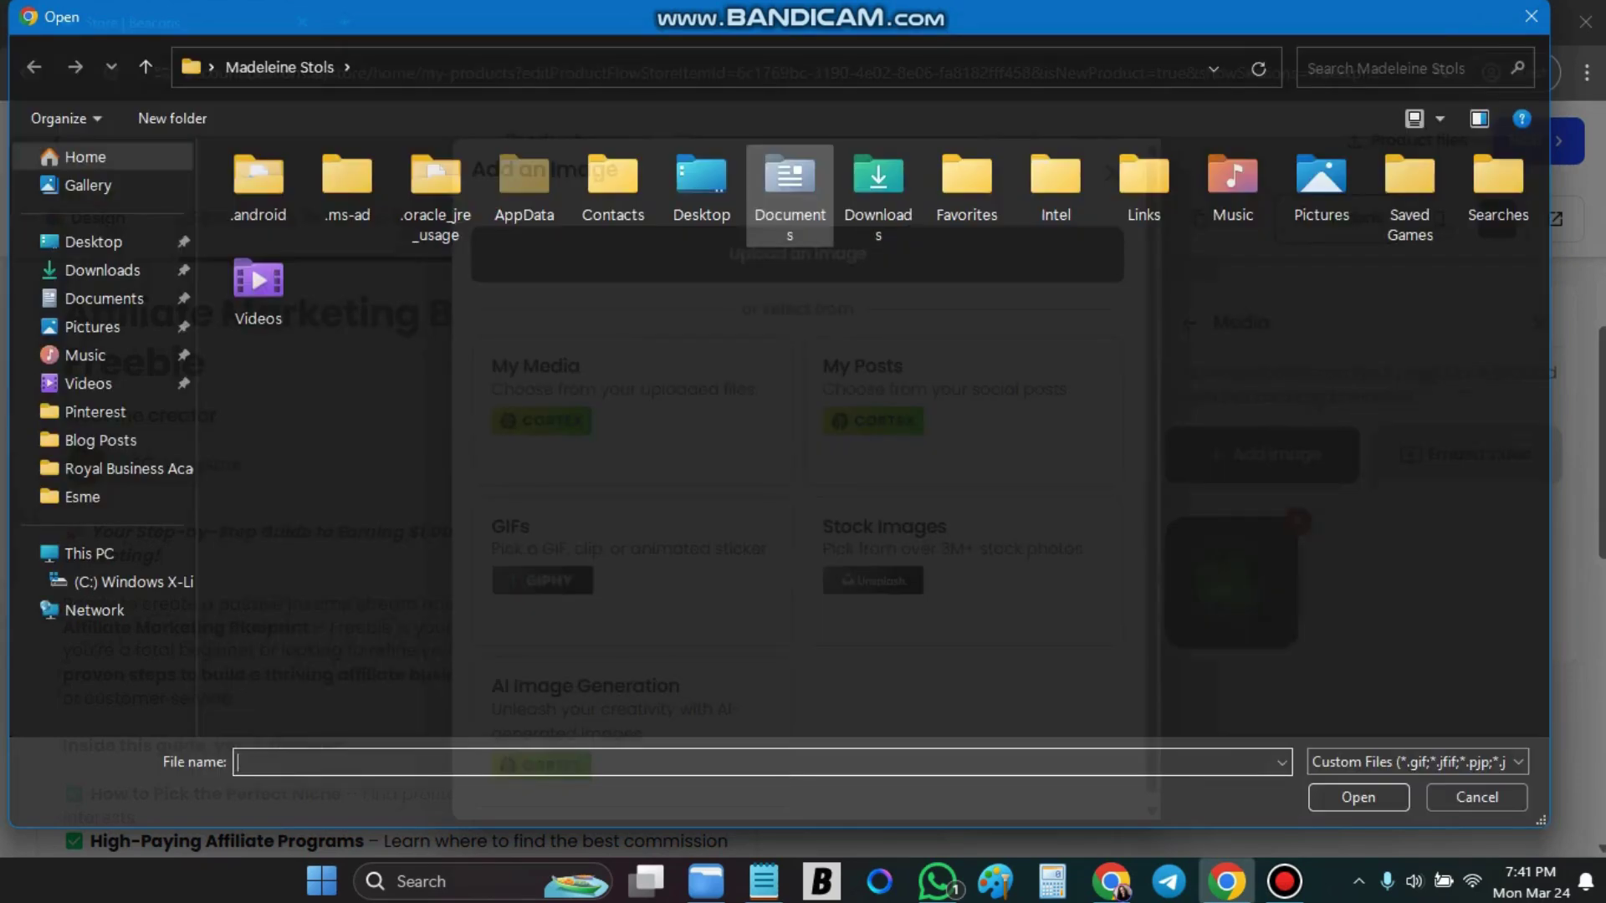
pyautogui.click(83, 497)
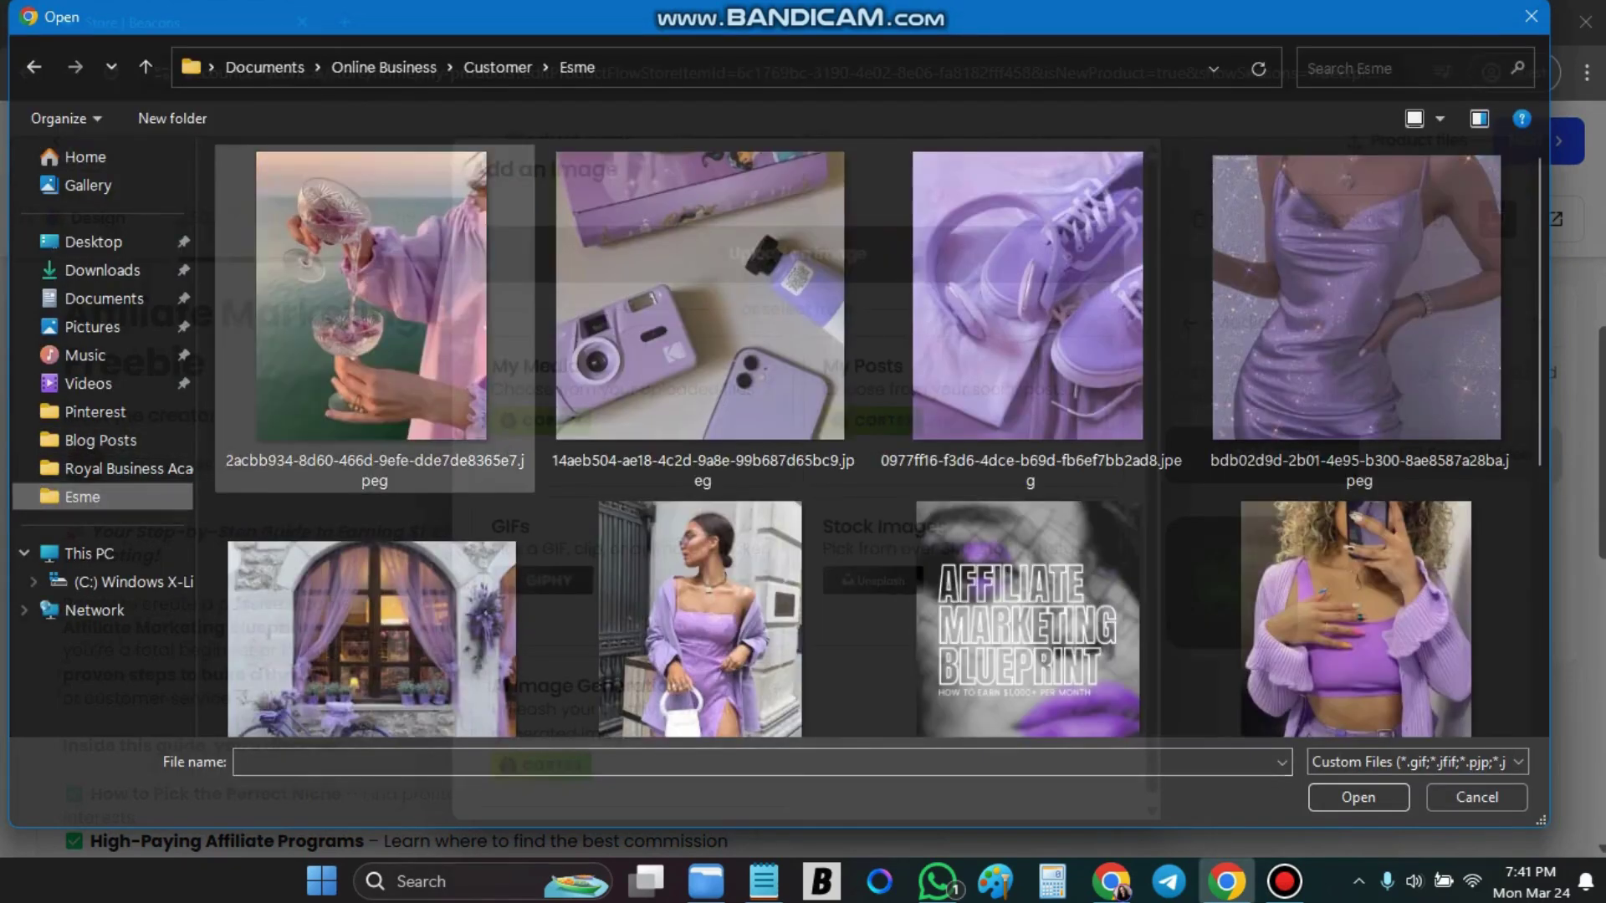
pyautogui.click(1029, 610)
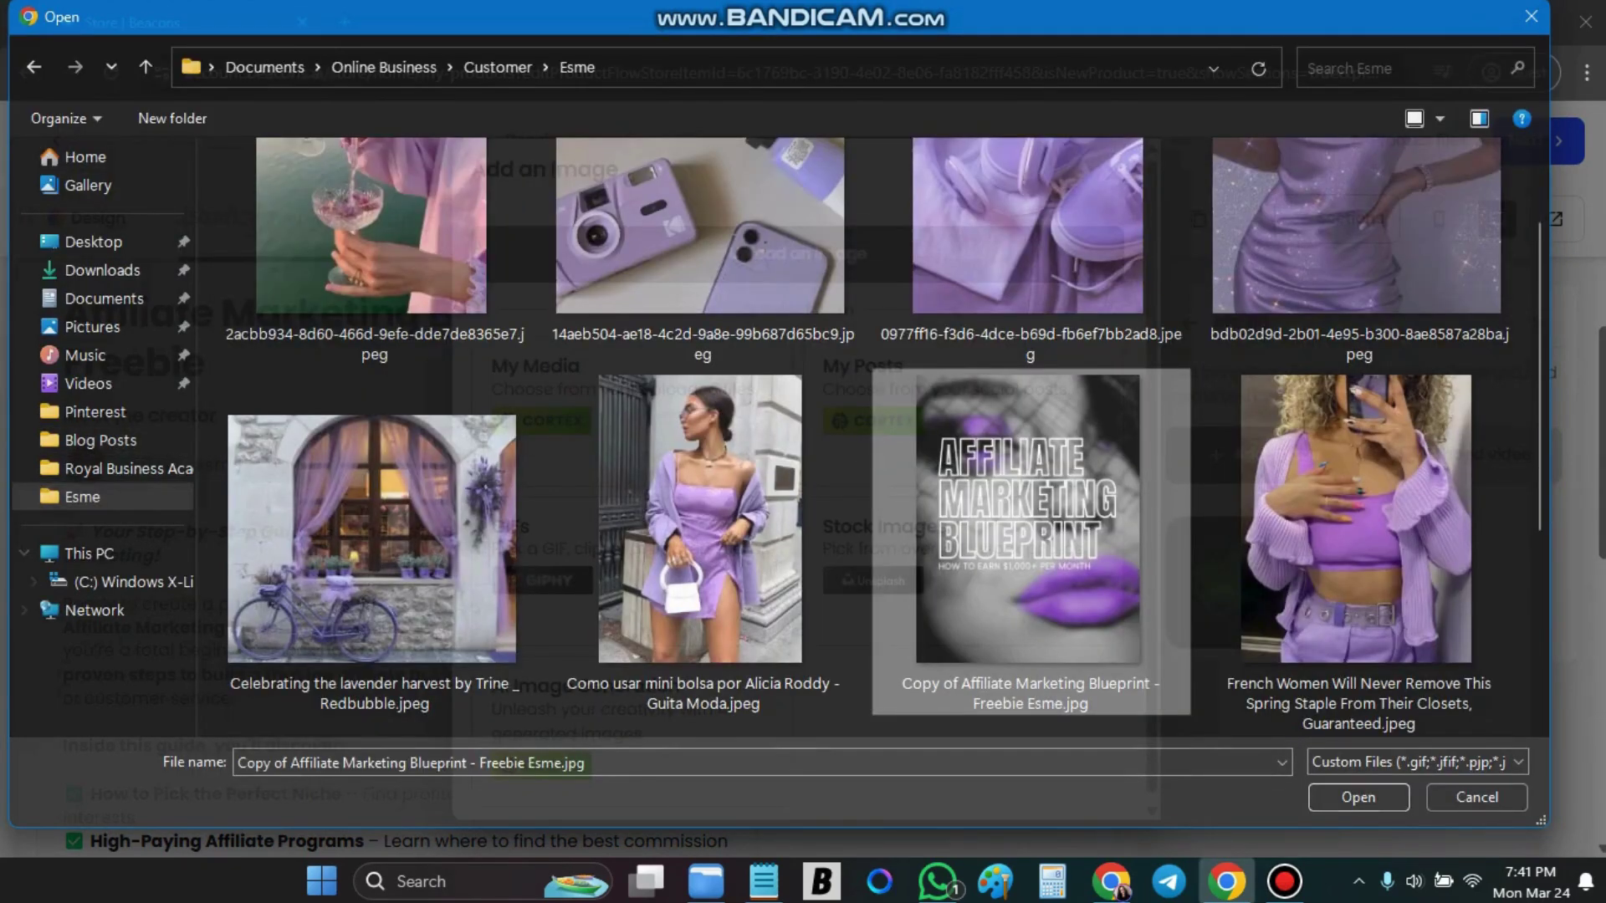
pyautogui.click(1358, 797)
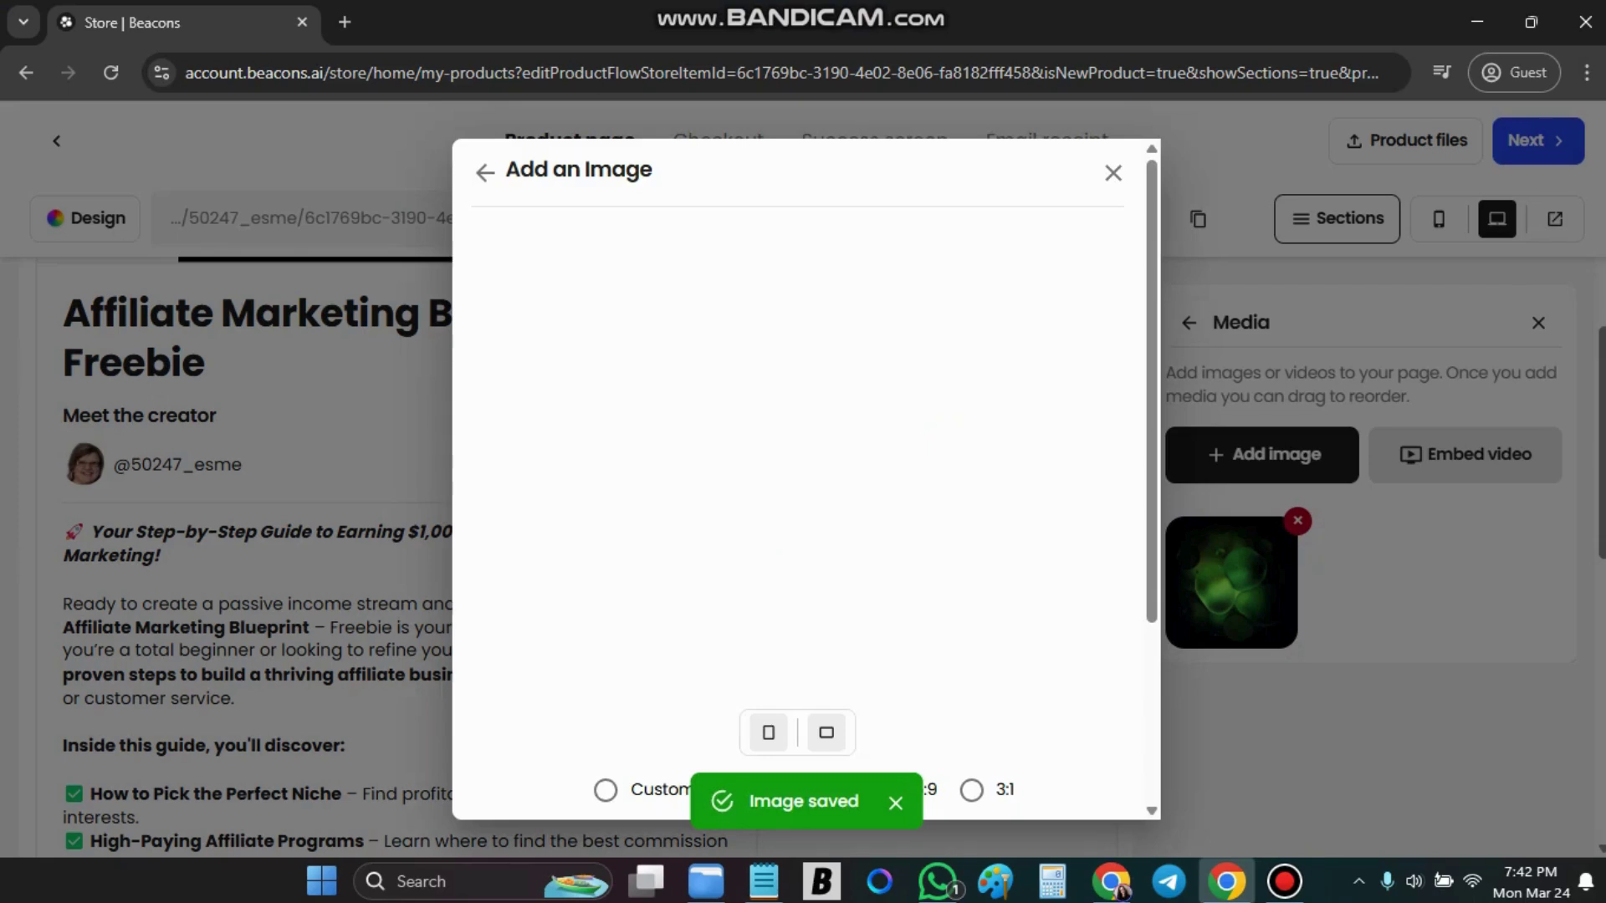
pyautogui.scroll(-2, 1003, 585)
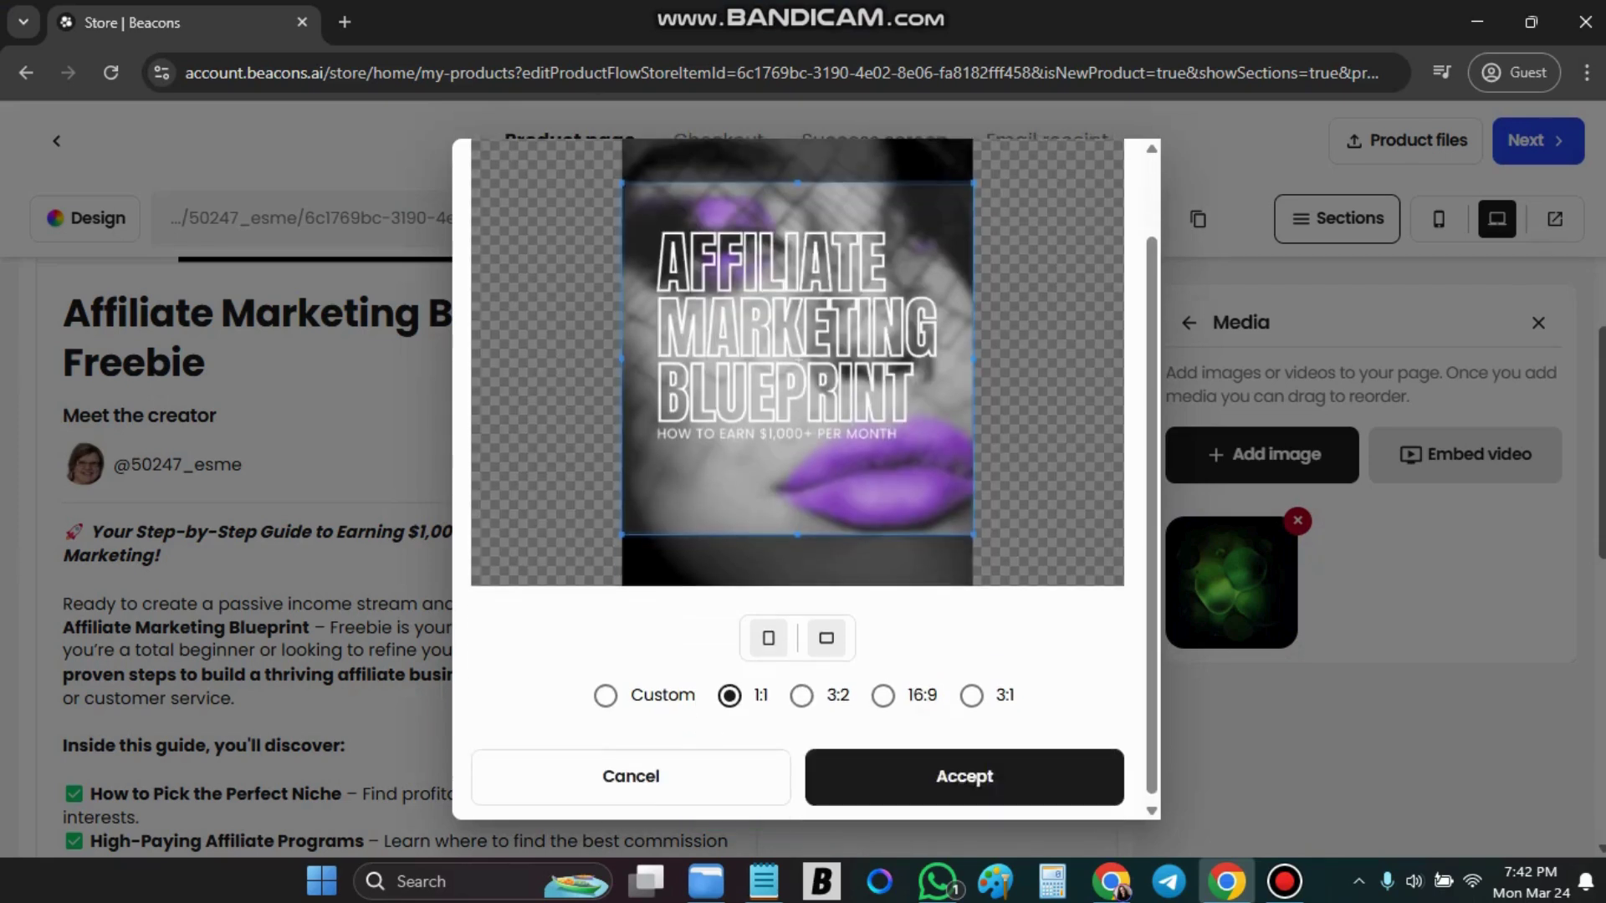
pyautogui.click(1077, 781)
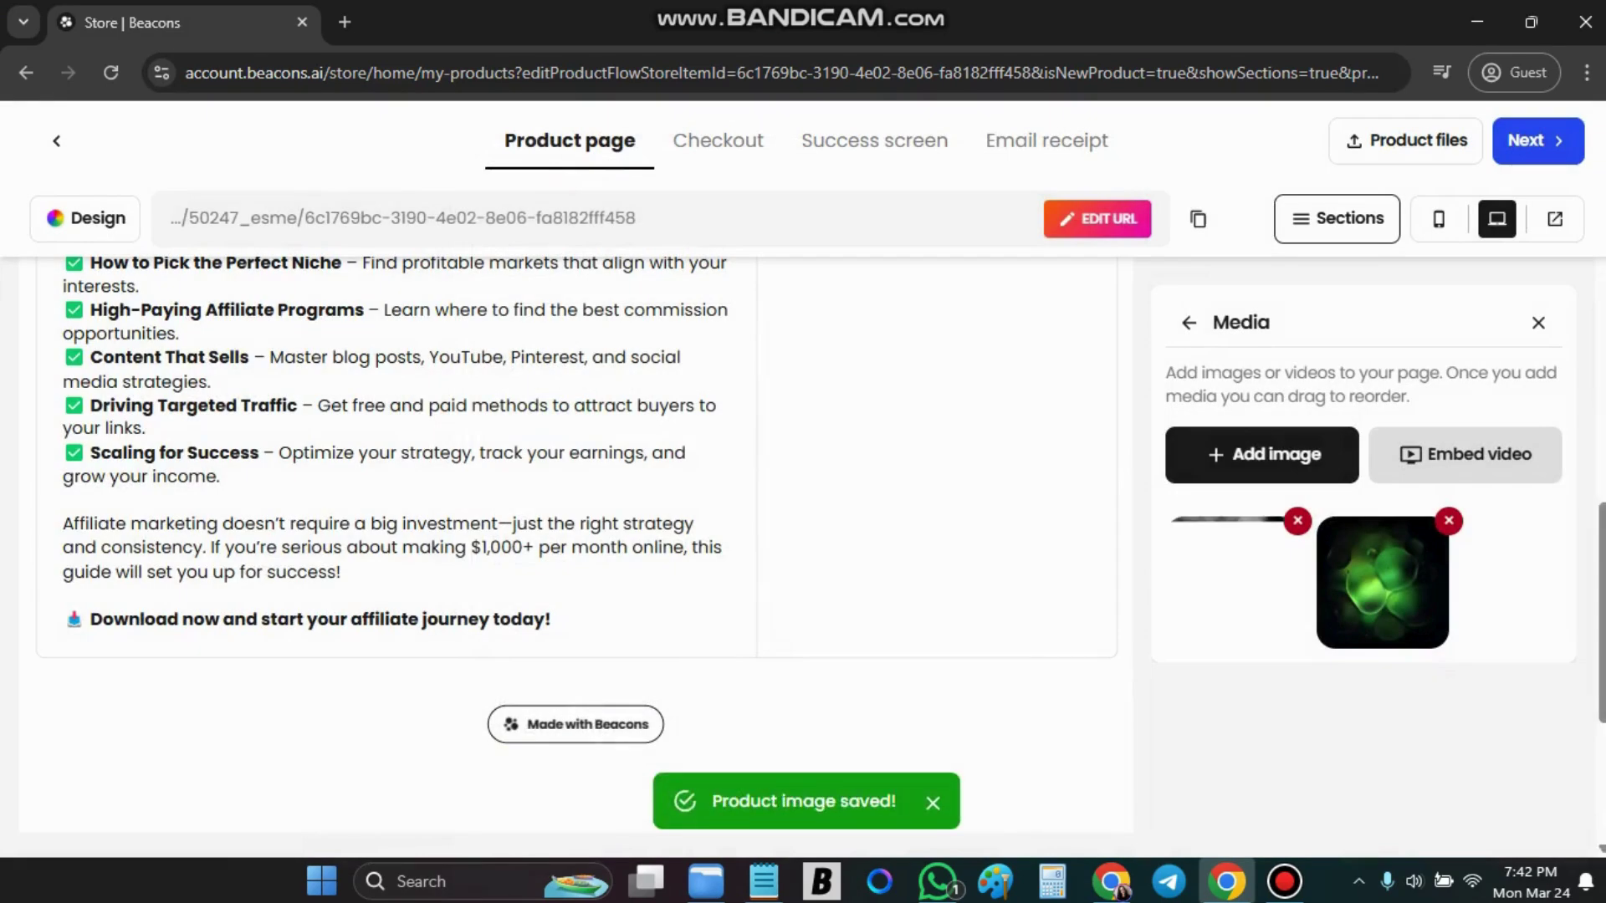
# Delete the green placeholder image from the product media and return to the section list.
pyautogui.click(1449, 521)
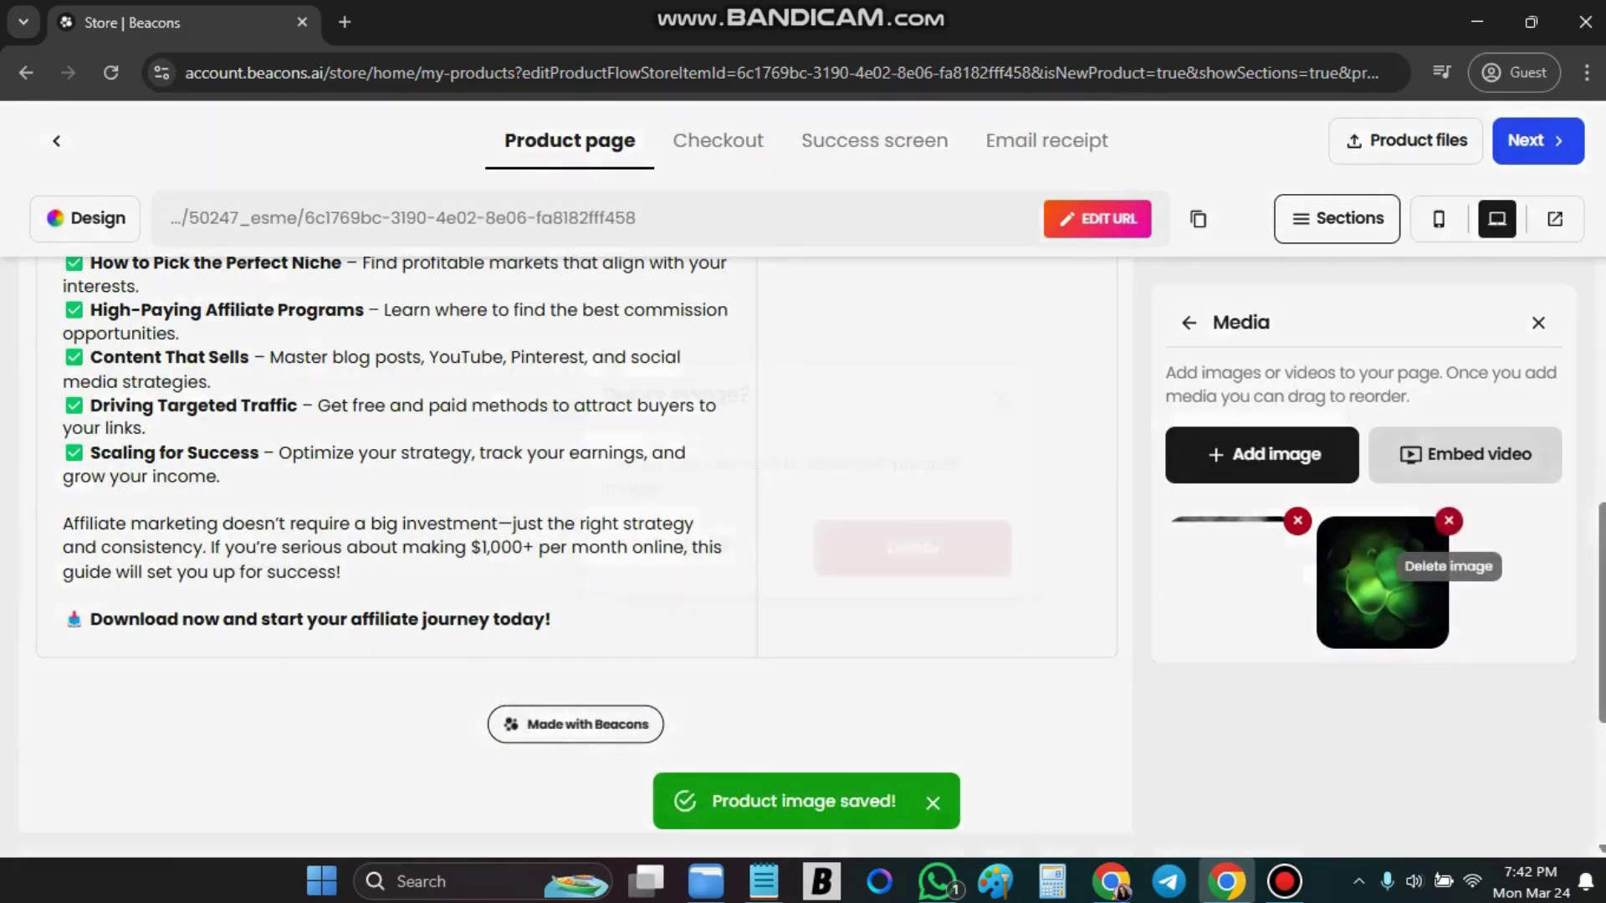
pyautogui.click(912, 547)
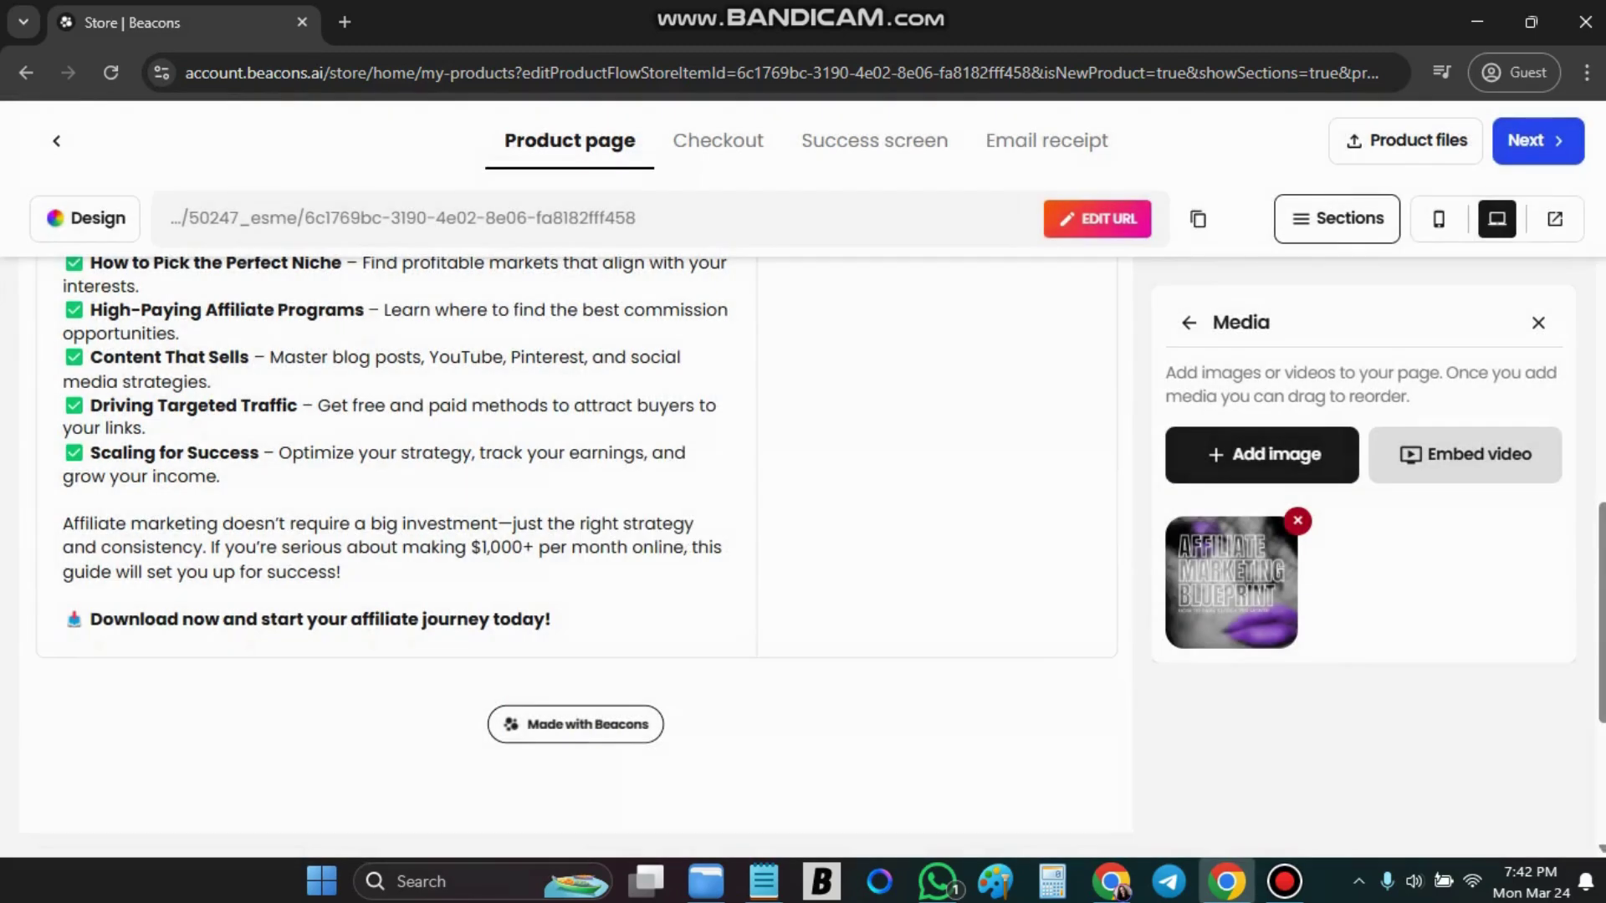
pyautogui.click(1188, 322)
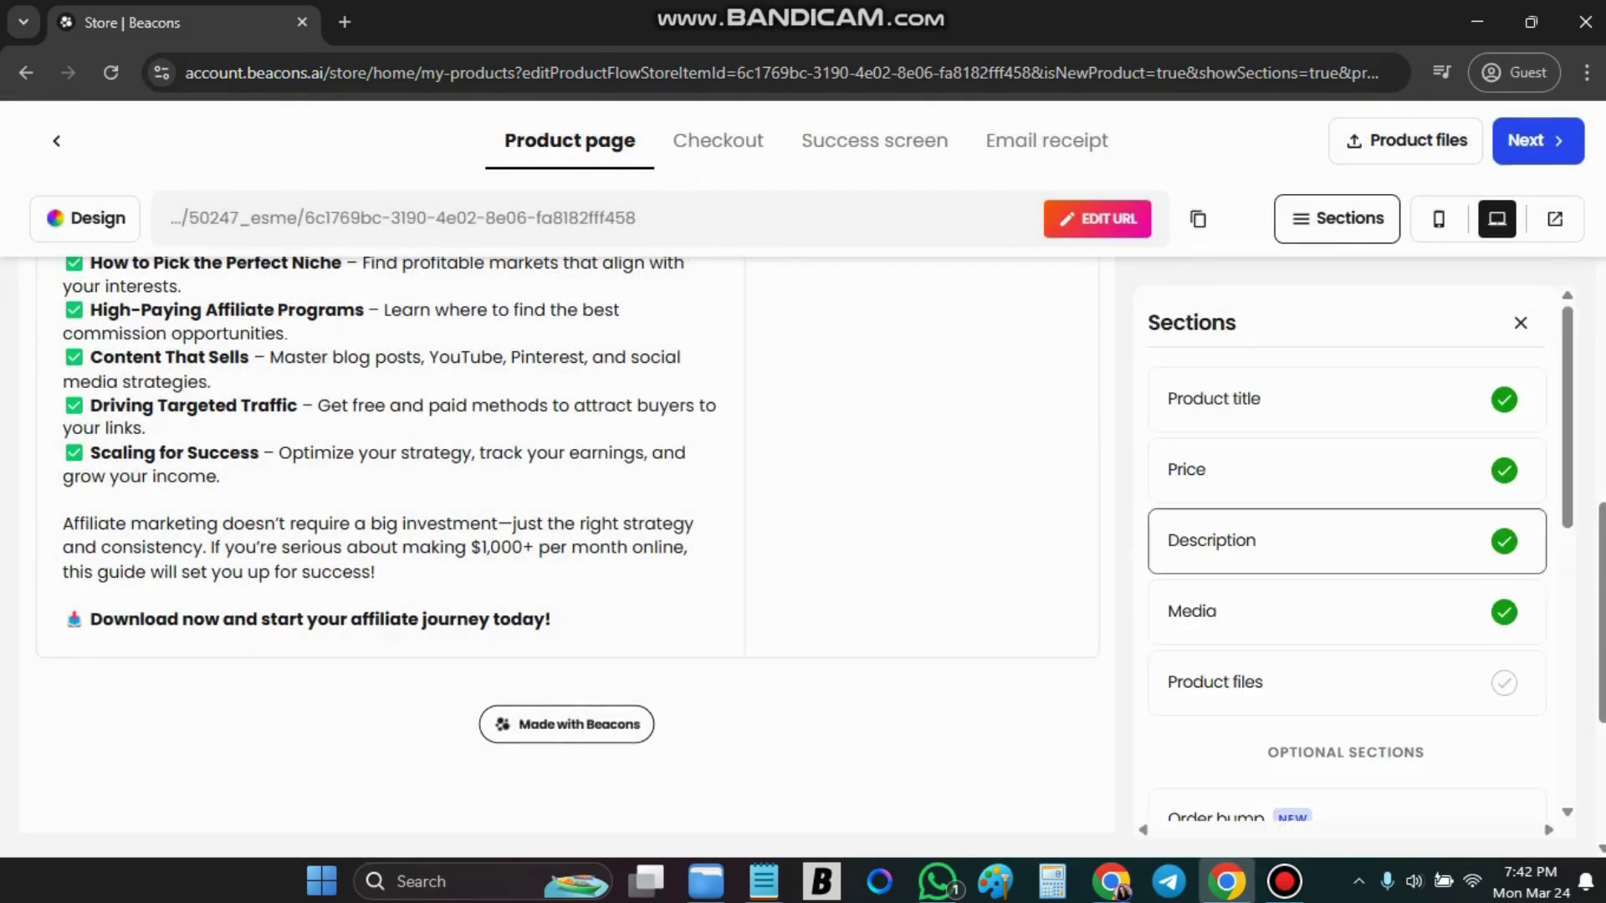
# Open the product files section and switch to the Canva window holding the freebie design, maximizing it.
pyautogui.click(1238, 678)
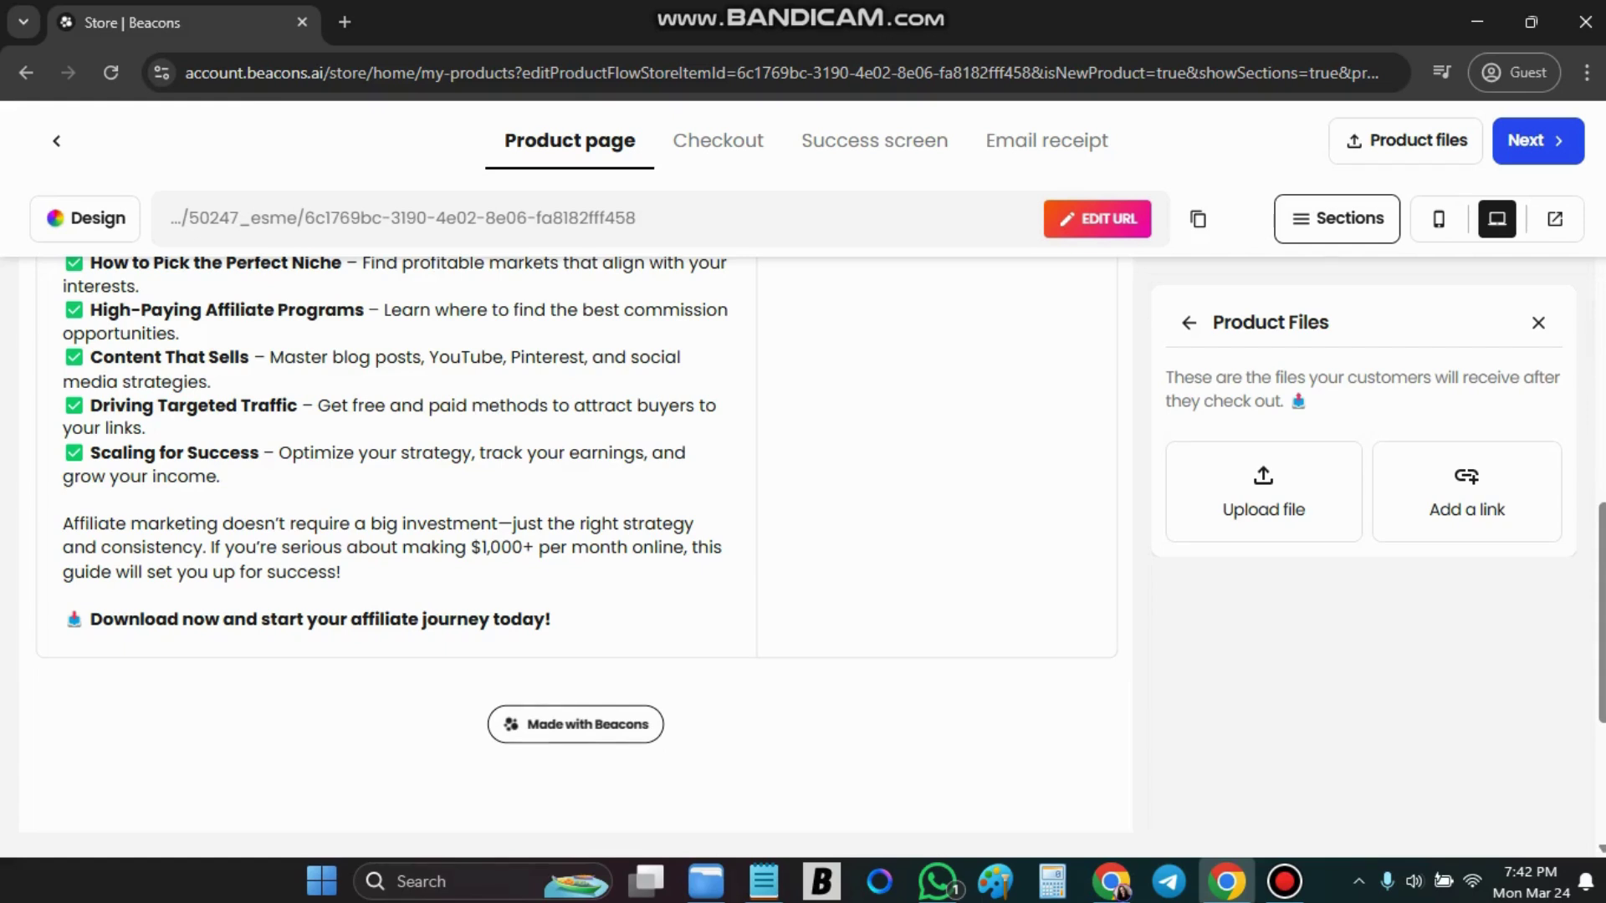
pyautogui.hotkey('alt', 'Tab')
pyautogui.moveTo(0, 93); pyautogui.dragTo(1041, 97)
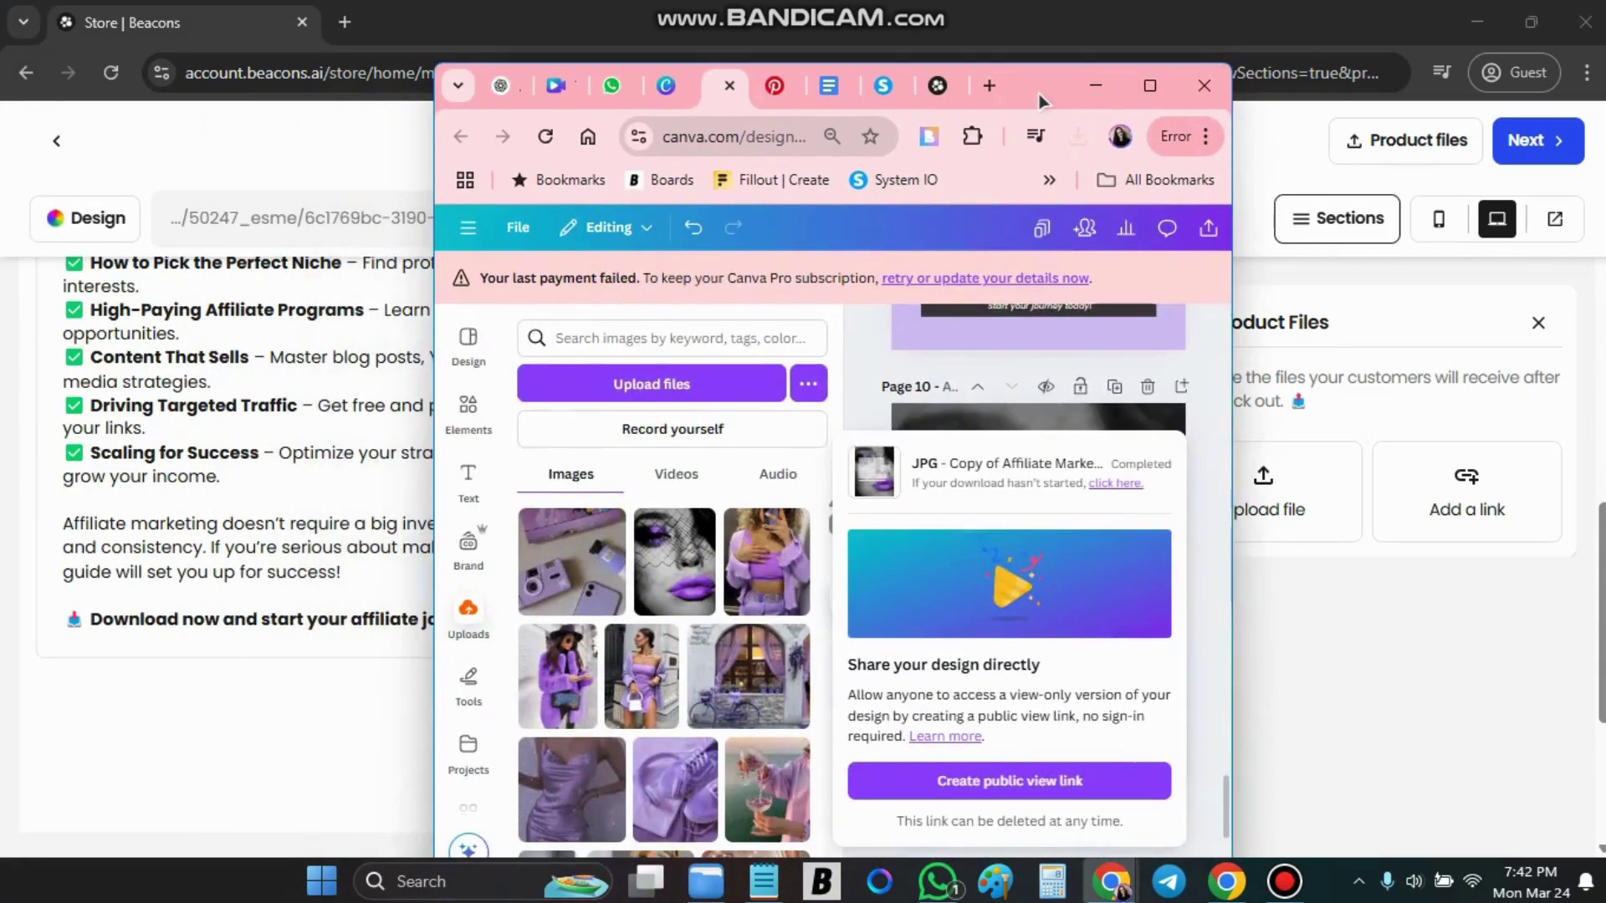
pyautogui.click(1150, 87)
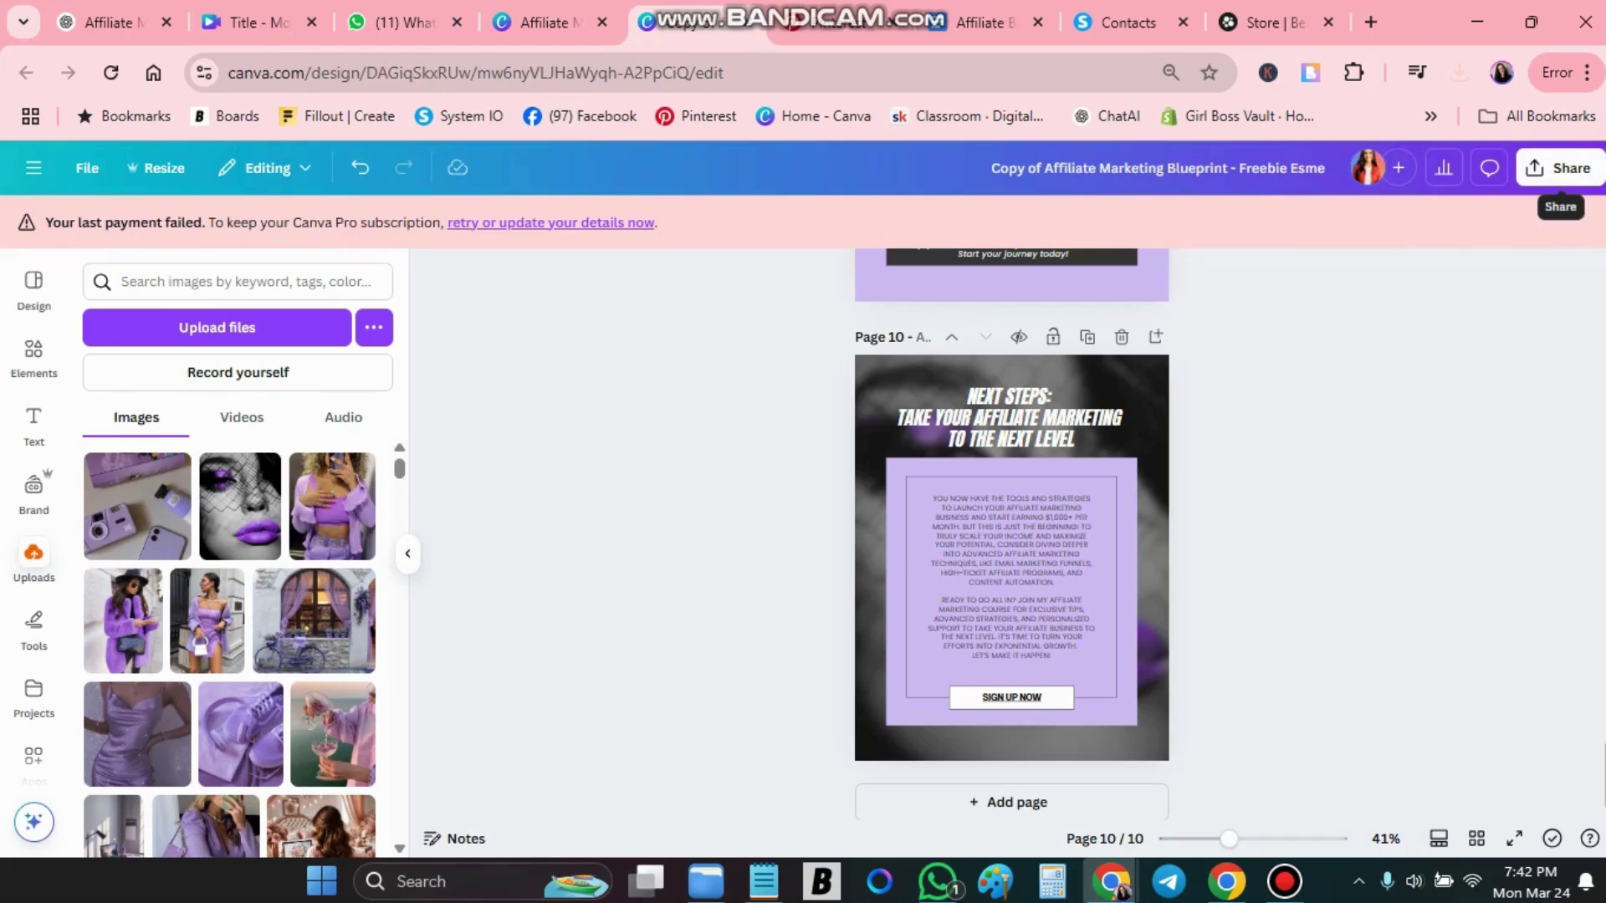
# Create a public view link for the Affiliate Marketing Blueprint freebie design and copy it.
pyautogui.click(1560, 167)
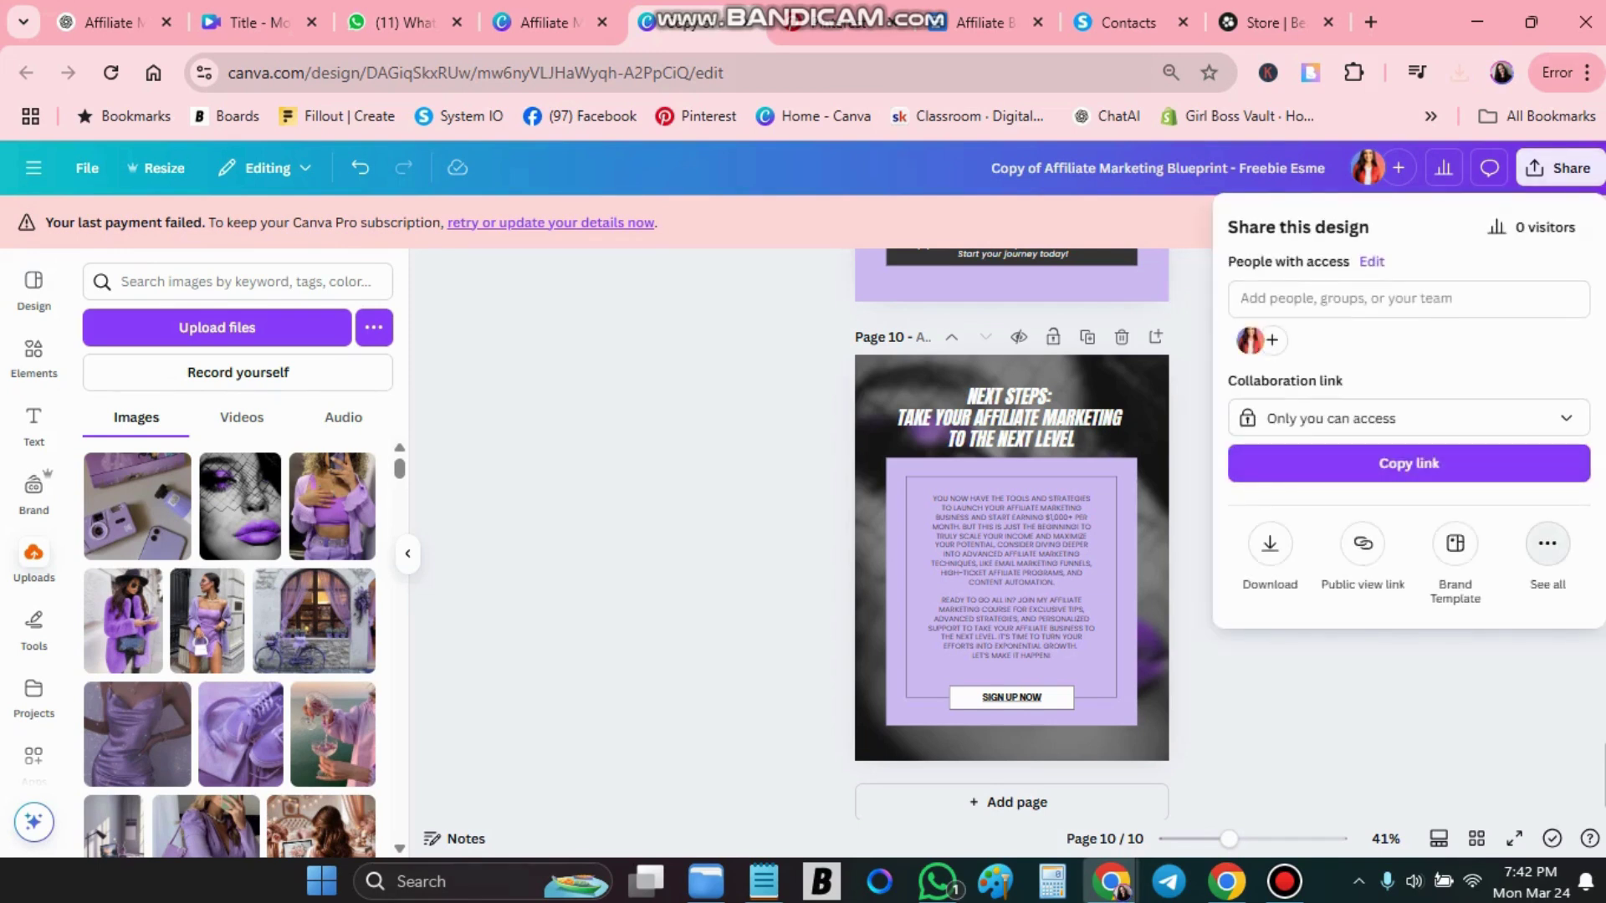
pyautogui.click(1548, 544)
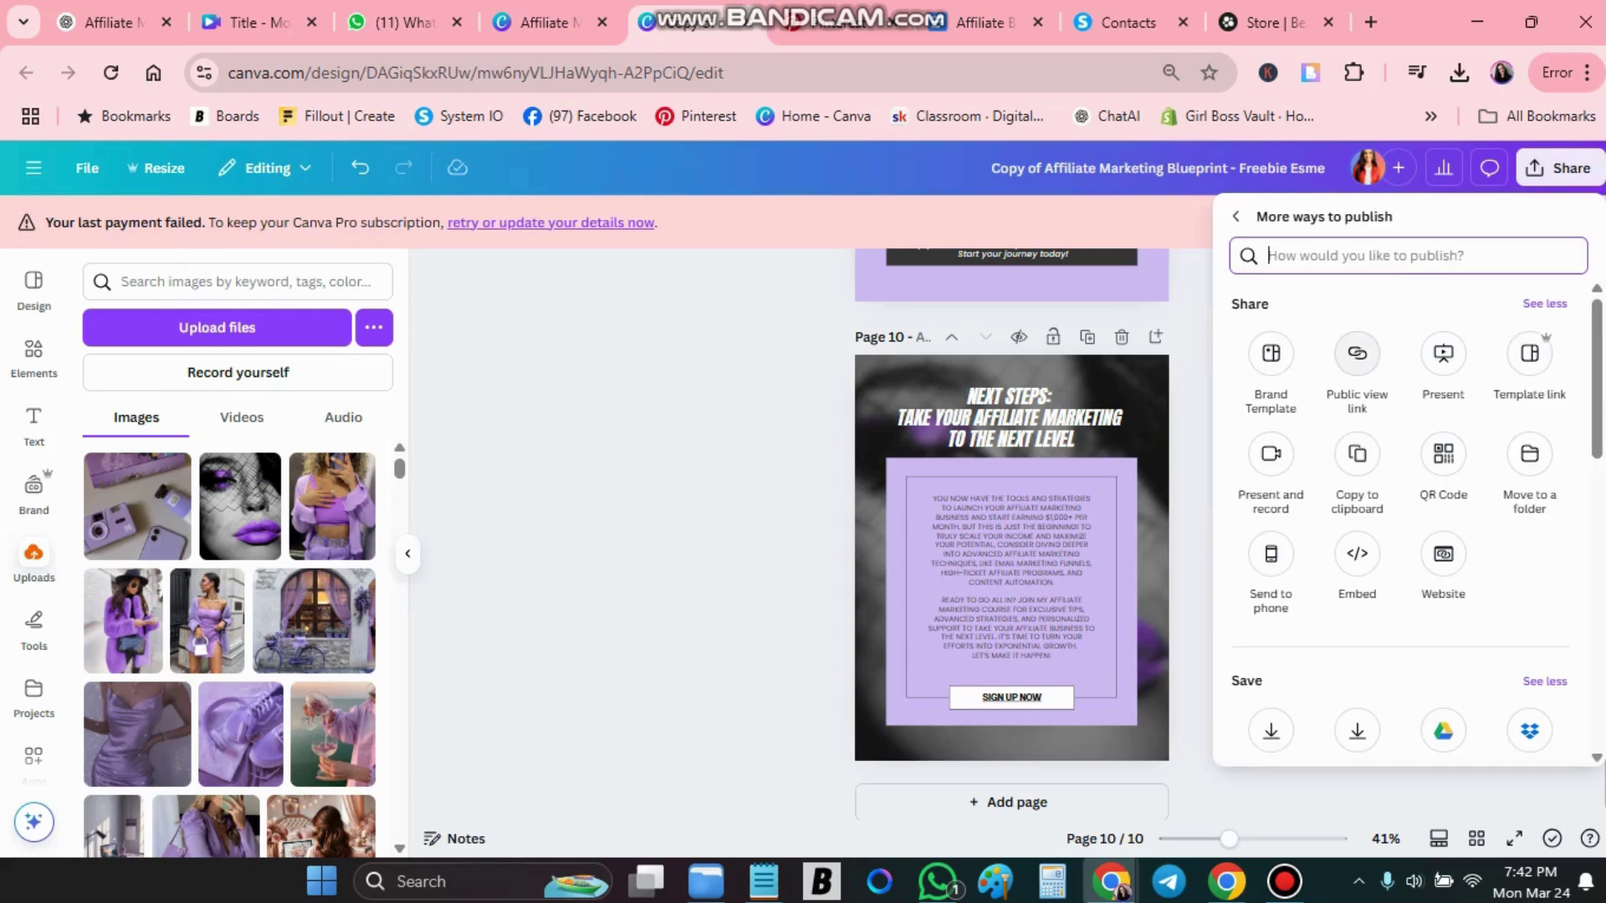
pyautogui.click(1357, 352)
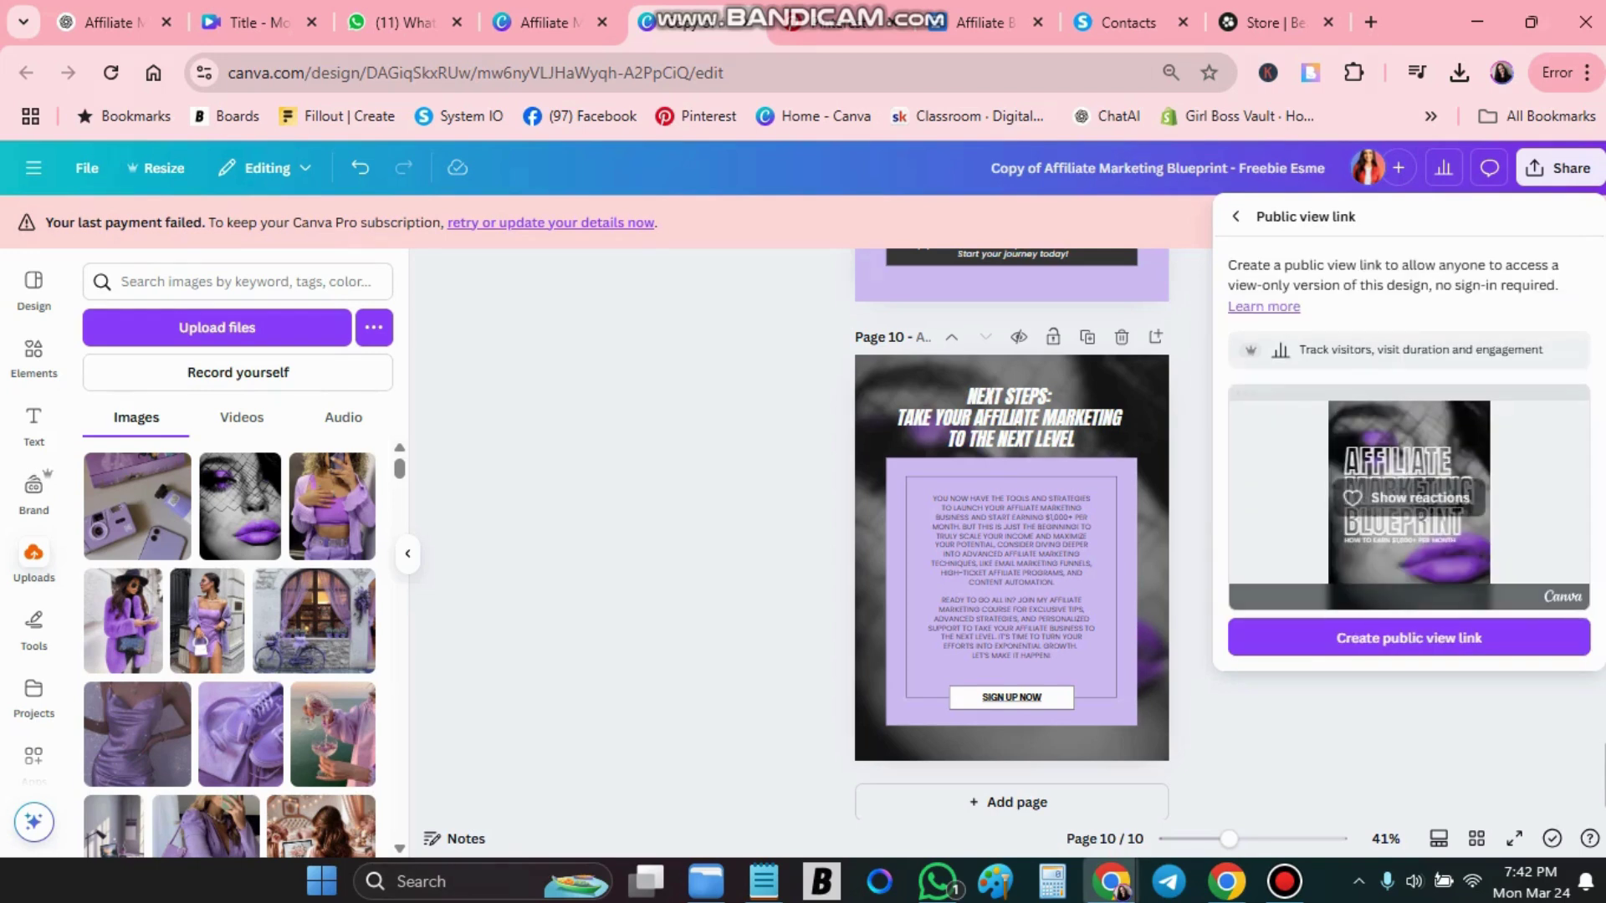
pyautogui.click(1408, 637)
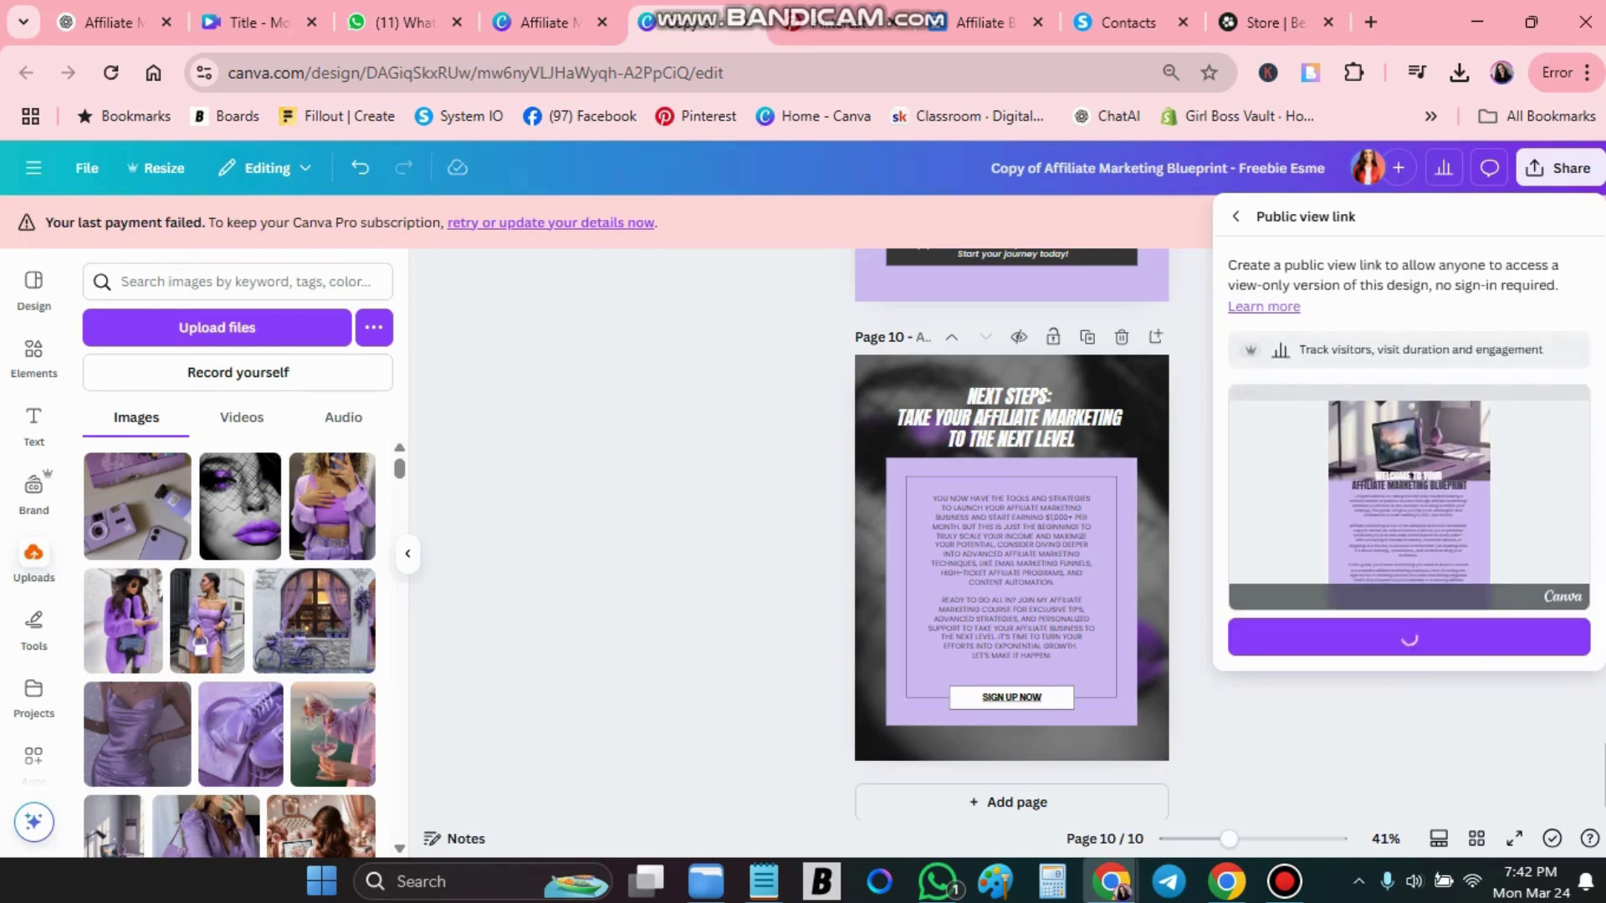
pyautogui.click(1280, 638)
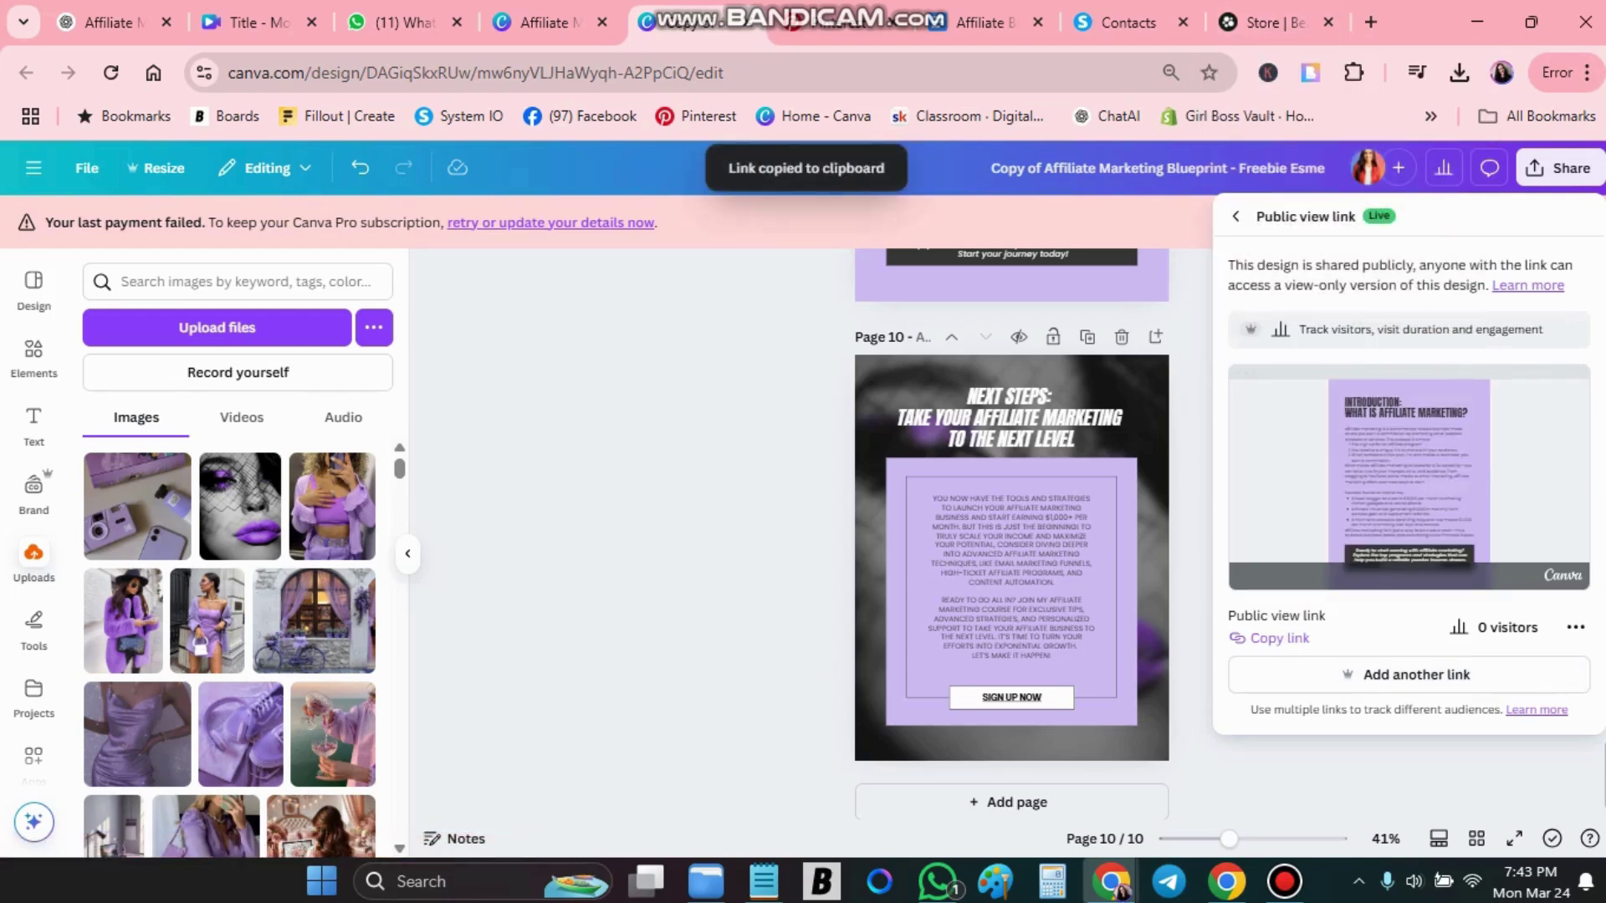
# Switch back to the Beacons product editor and paste the copied Canva link as the URL of a new product link.
pyautogui.click(1226, 882)
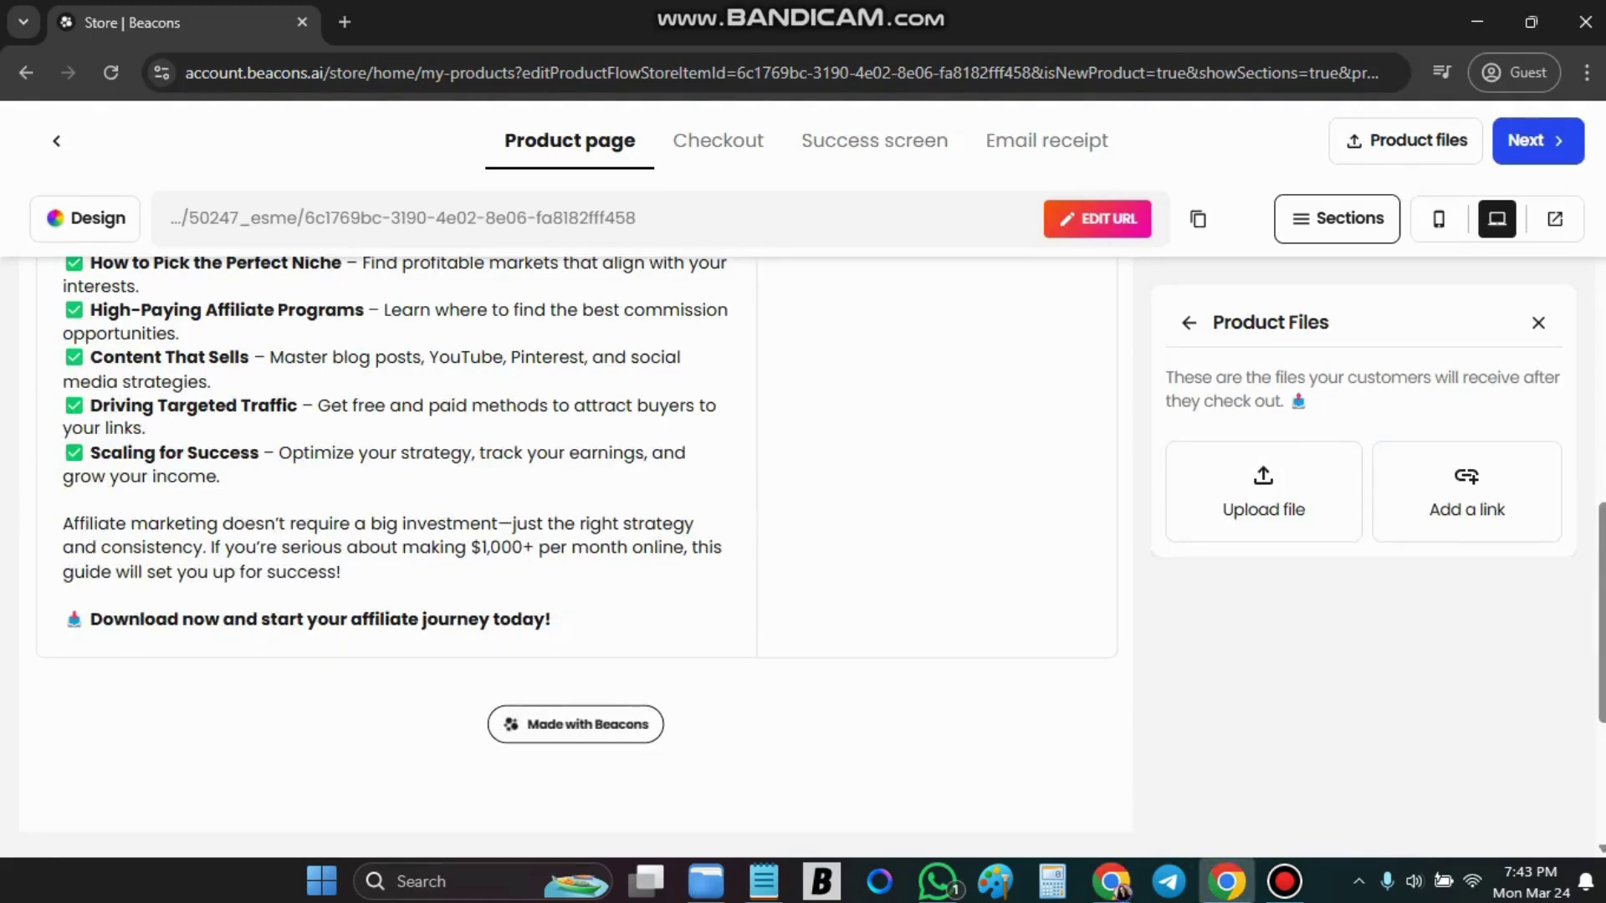
pyautogui.click(1466, 492)
pyautogui.click(778, 518)
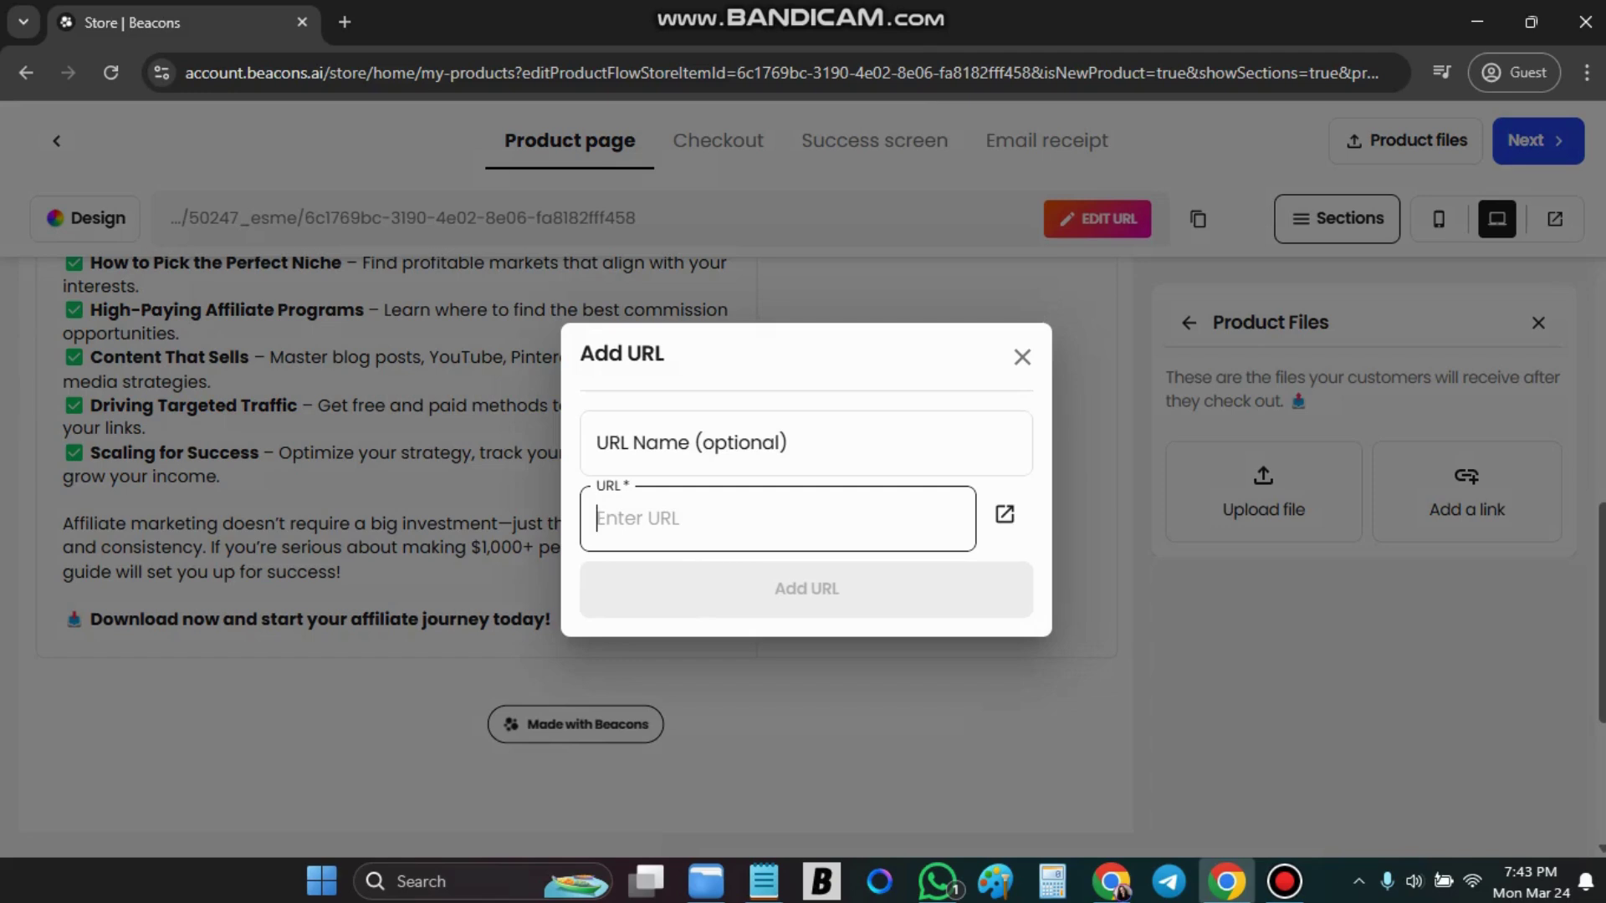
pyautogui.rightClick(648, 525)
pyautogui.click(702, 341)
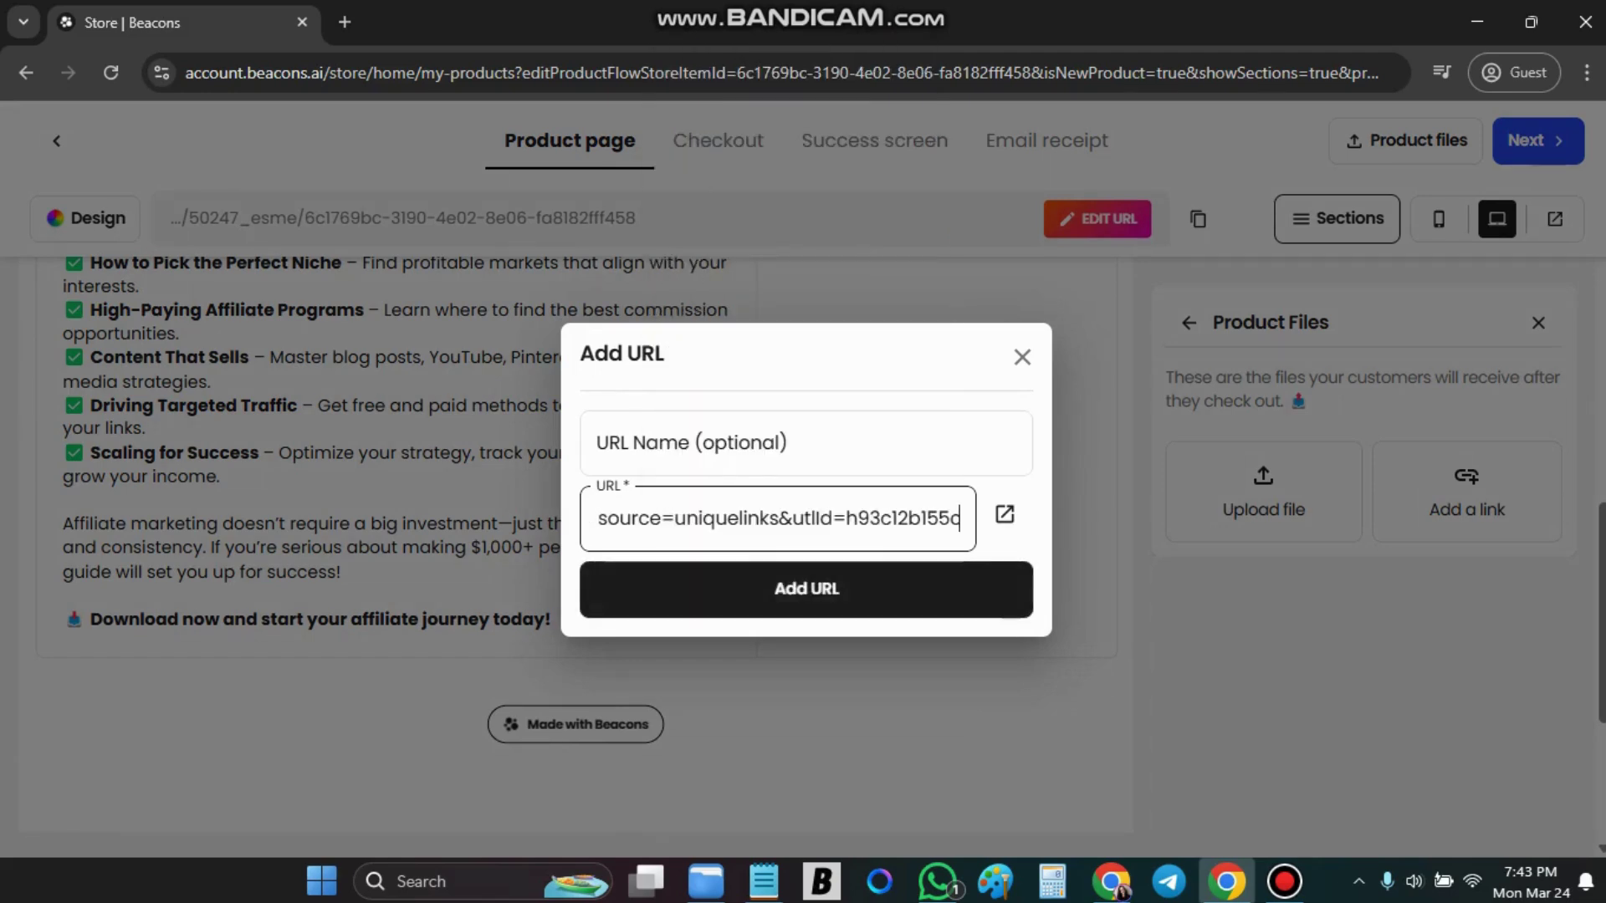
# Name the link "Affiliate Blueprint Freebie" and add it to the product files.
pyautogui.click(711, 443)
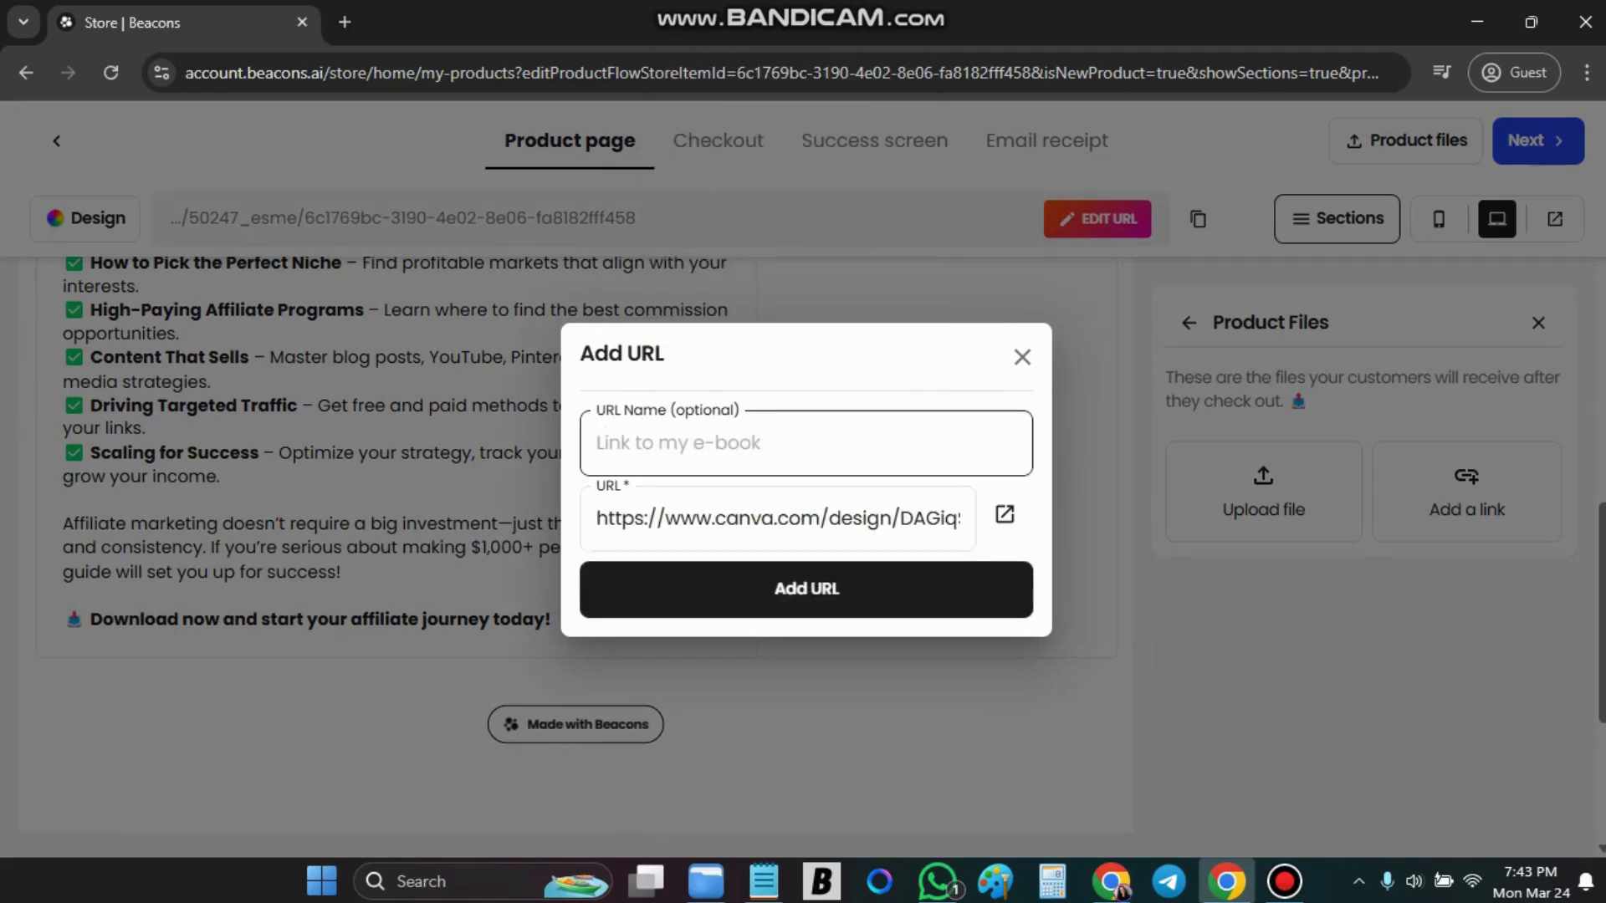
pyautogui.write('Affiliate ')
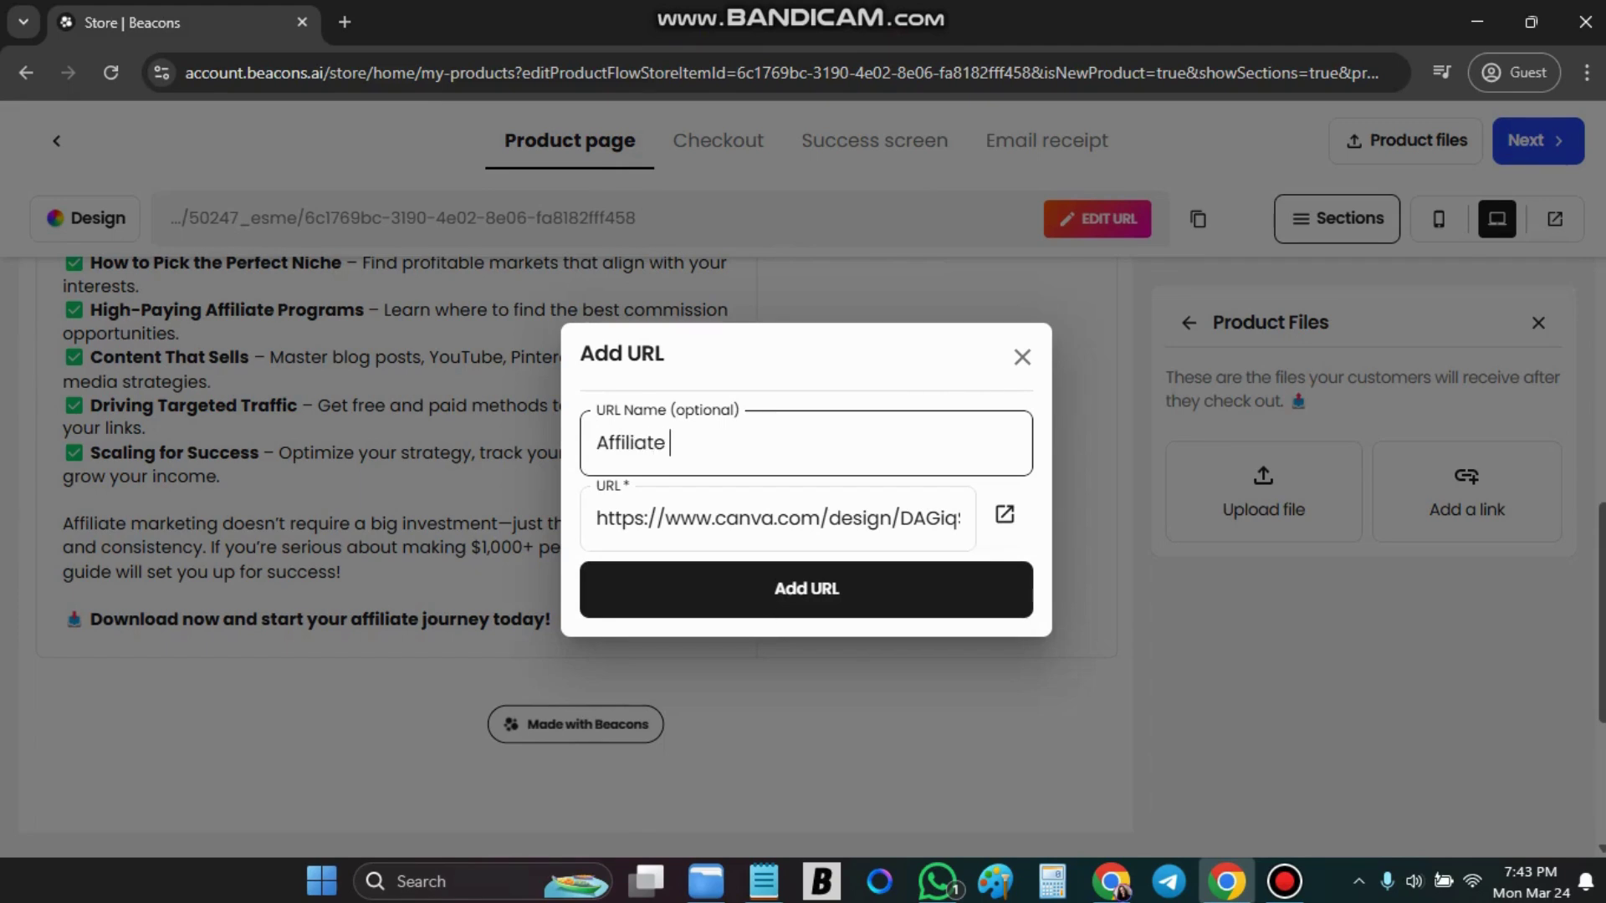
pyautogui.write('Blue')
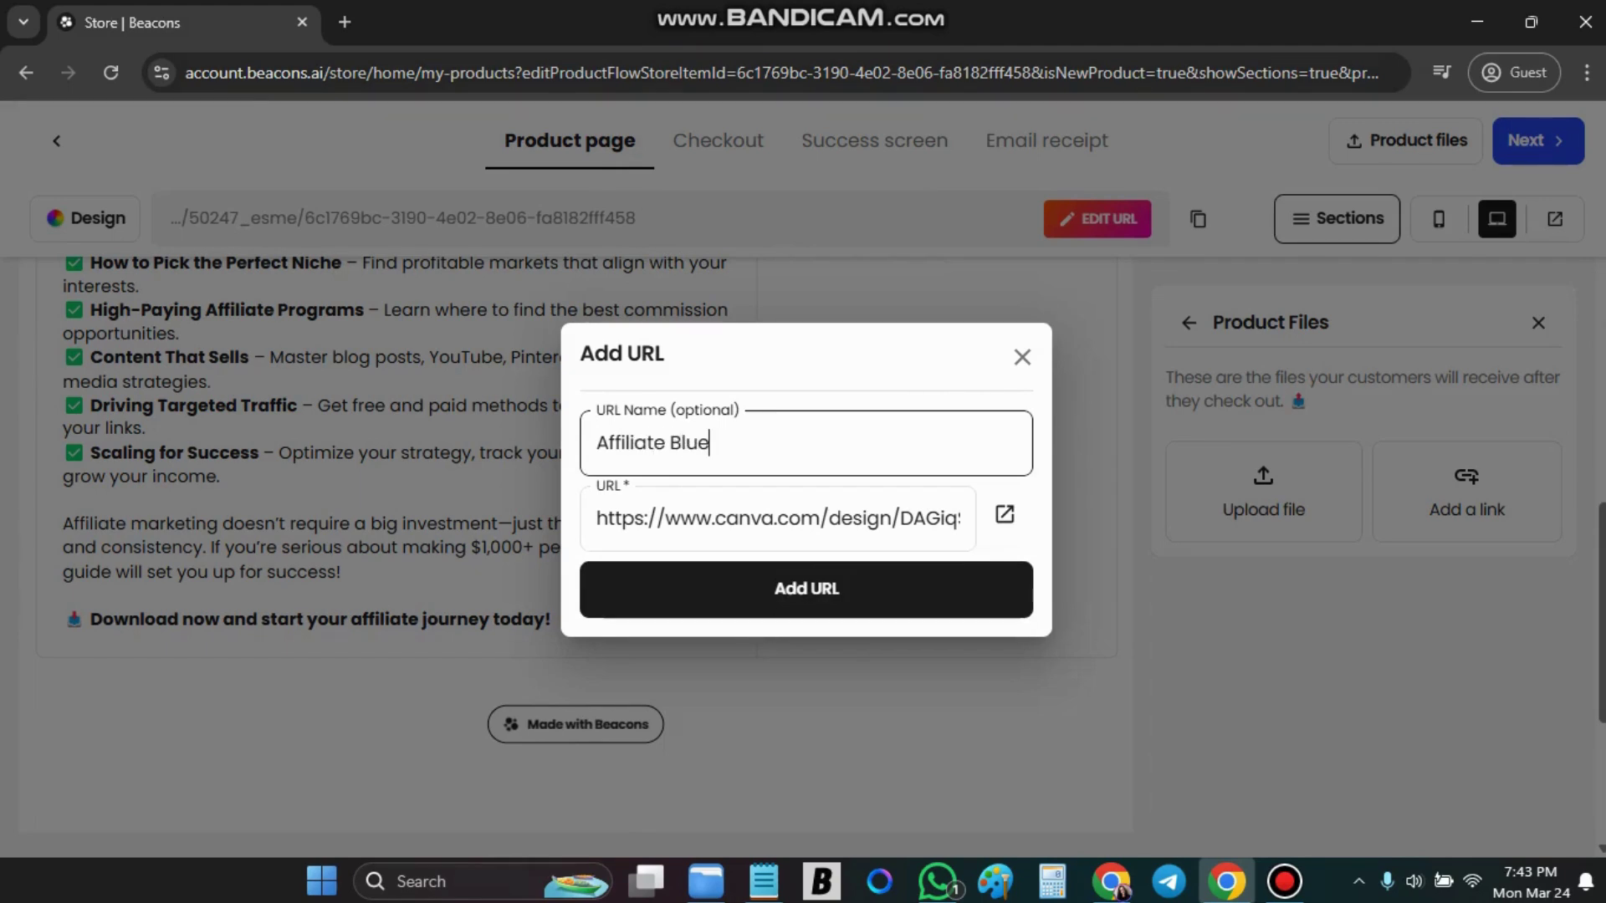
pyautogui.write('print')
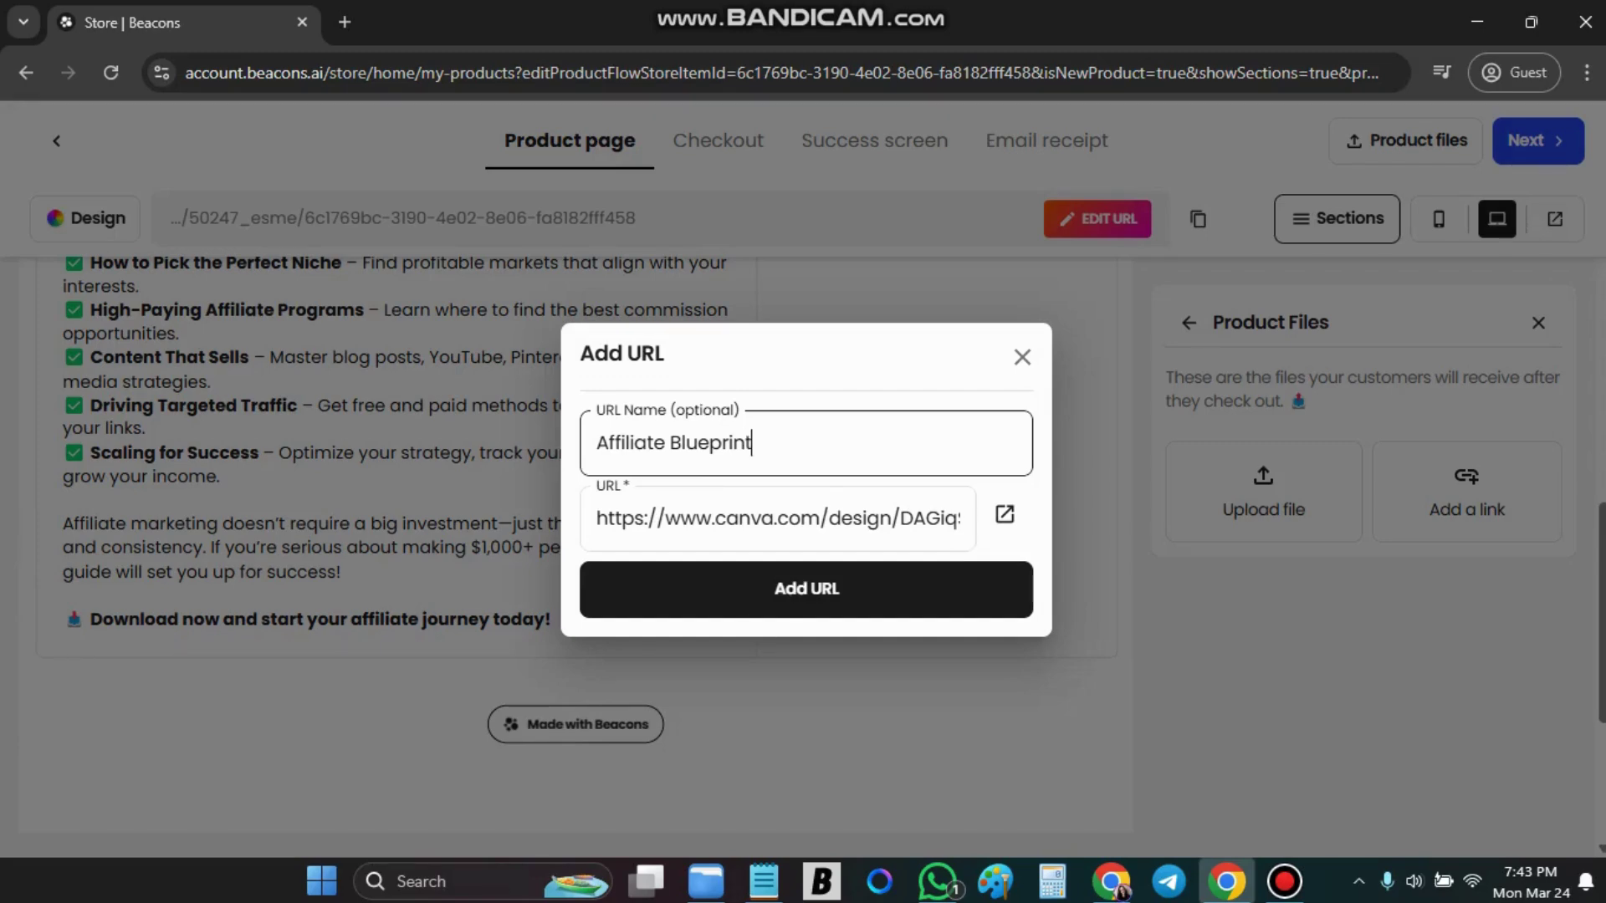
pyautogui.write(' Freebie')
pyautogui.press('Return')
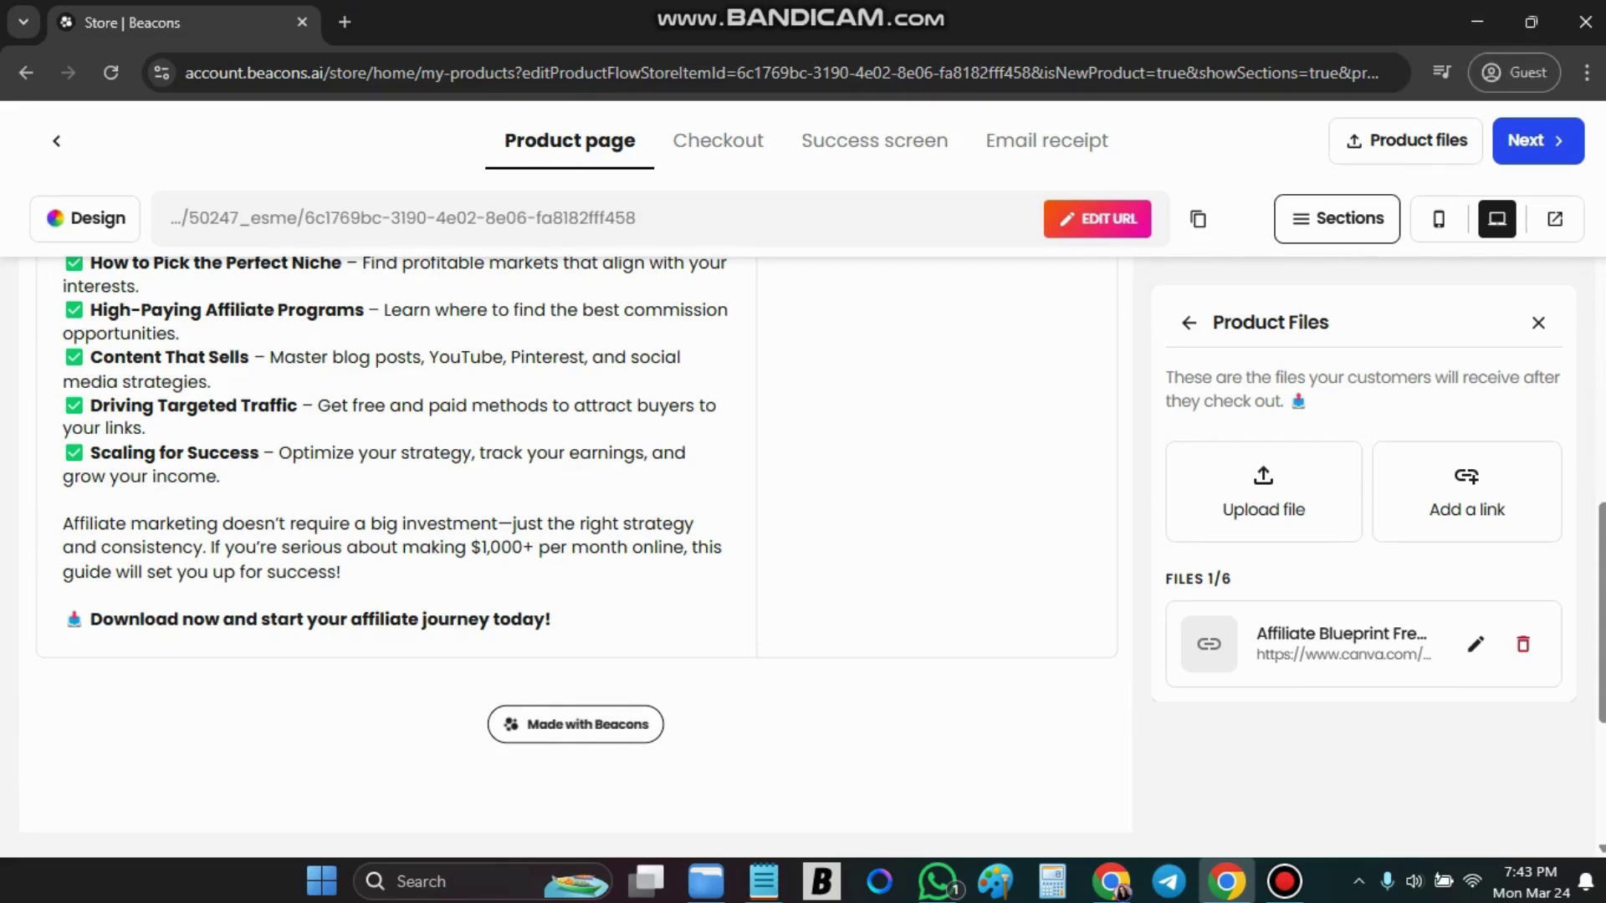
# Check the shared Canva design by opening the copied link in a new browser tab, and close that tab.
pyautogui.click(345, 22)
pyautogui.rightClick(356, 73)
pyautogui.click(427, 274)
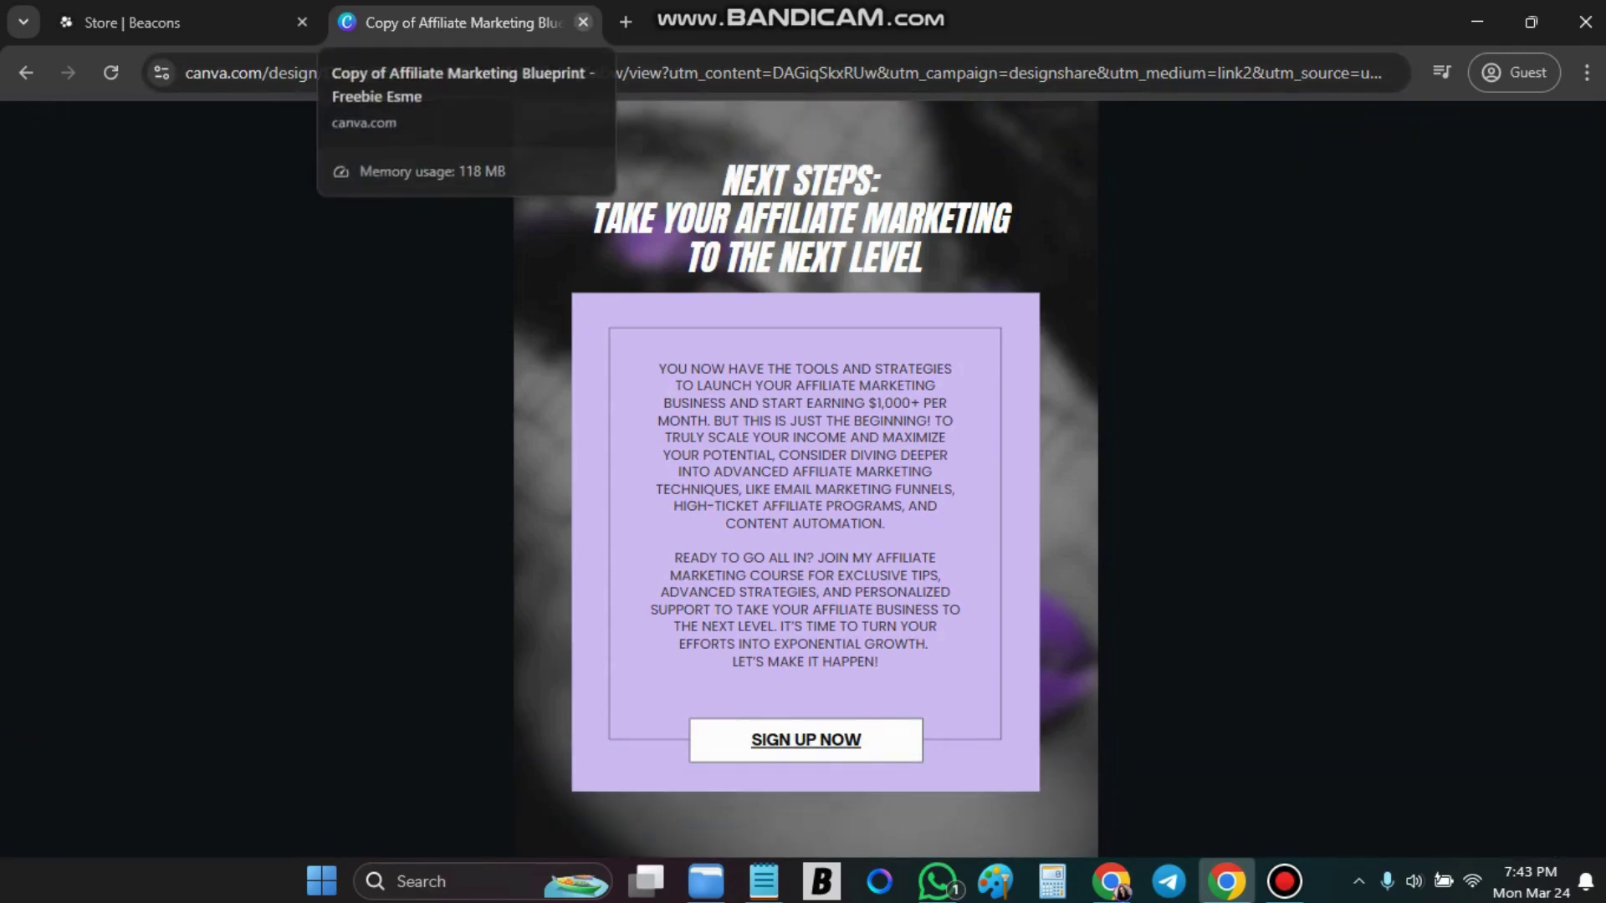
pyautogui.click(583, 22)
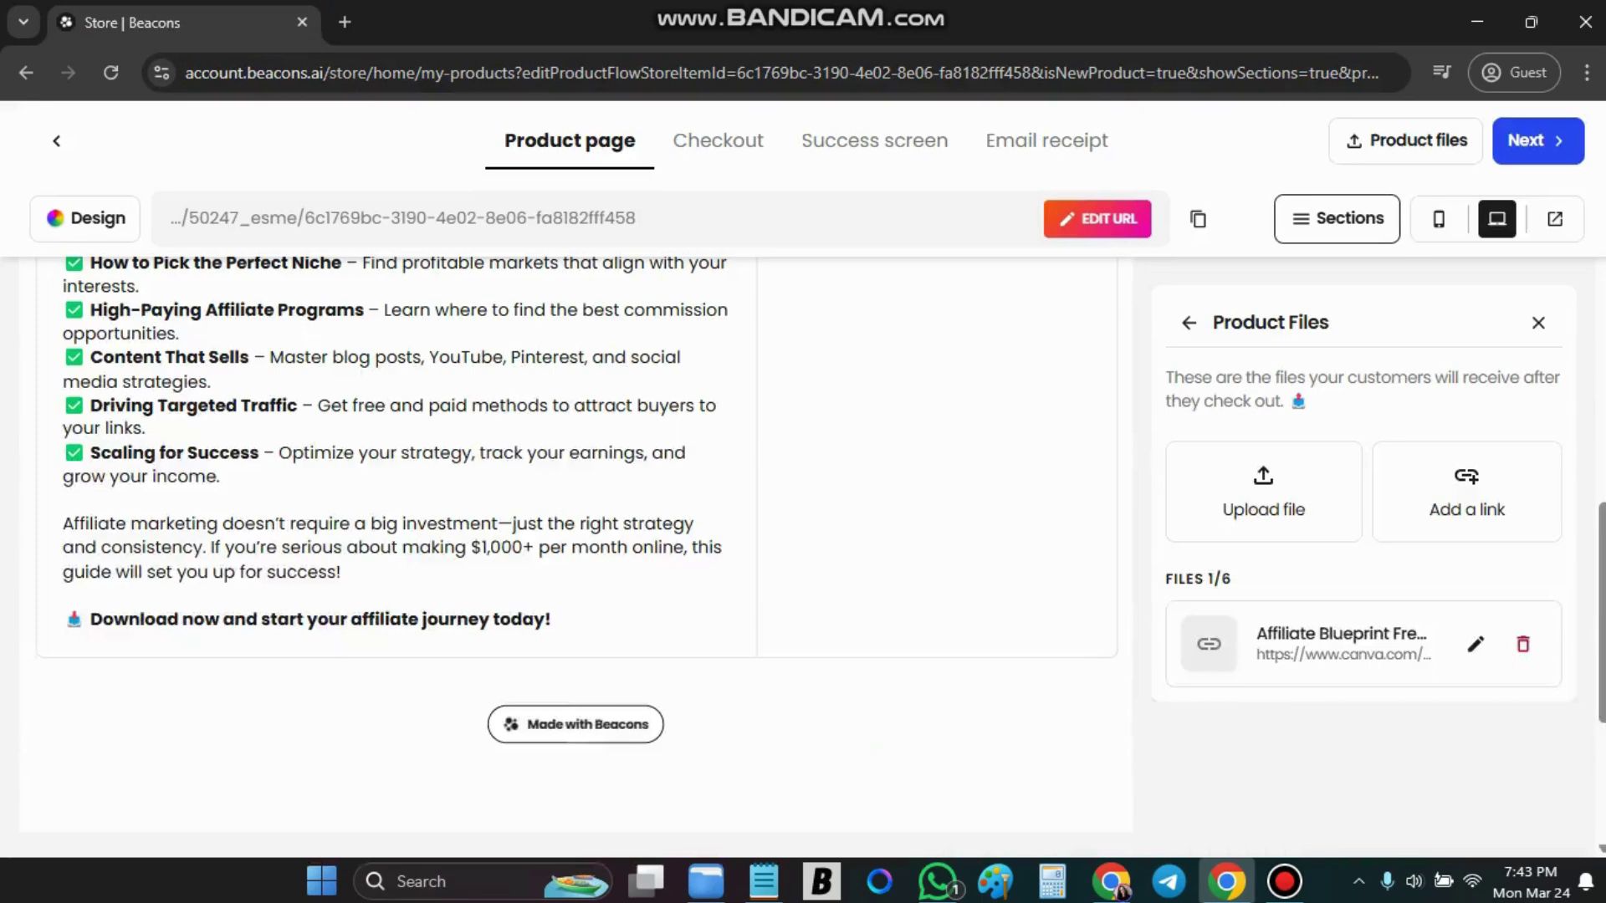
# Finish editing the product, list it in the Store block of the home Link in Bio, and dismiss the launch dialog.
pyautogui.scroll(8, 576, 544)
pyautogui.click(1537, 141)
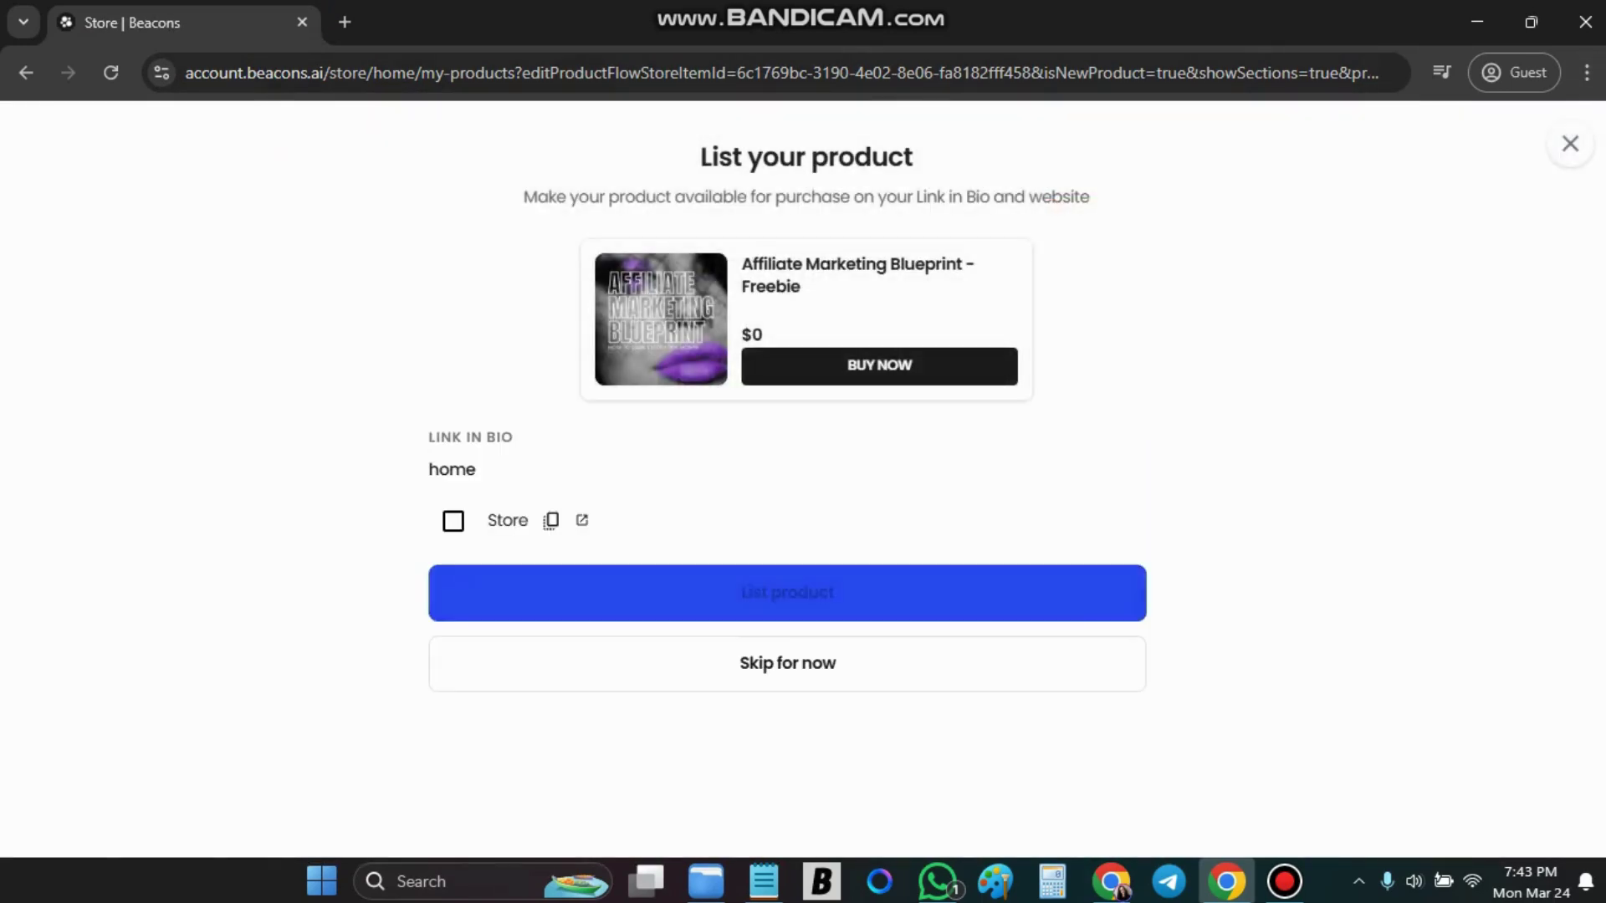
pyautogui.click(453, 521)
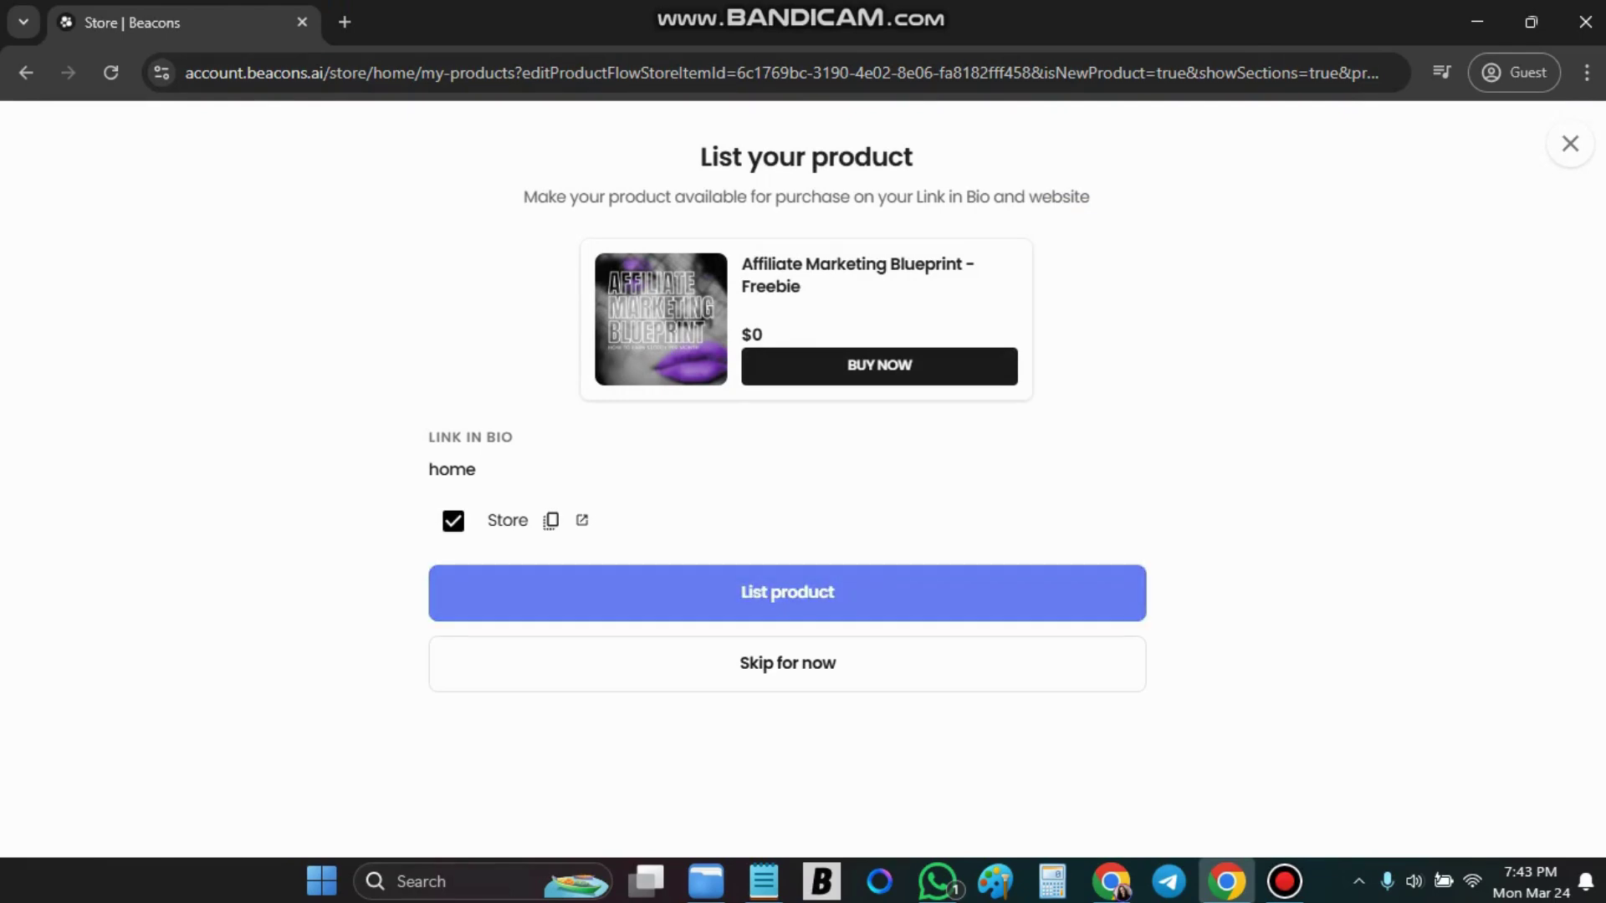
pyautogui.click(636, 593)
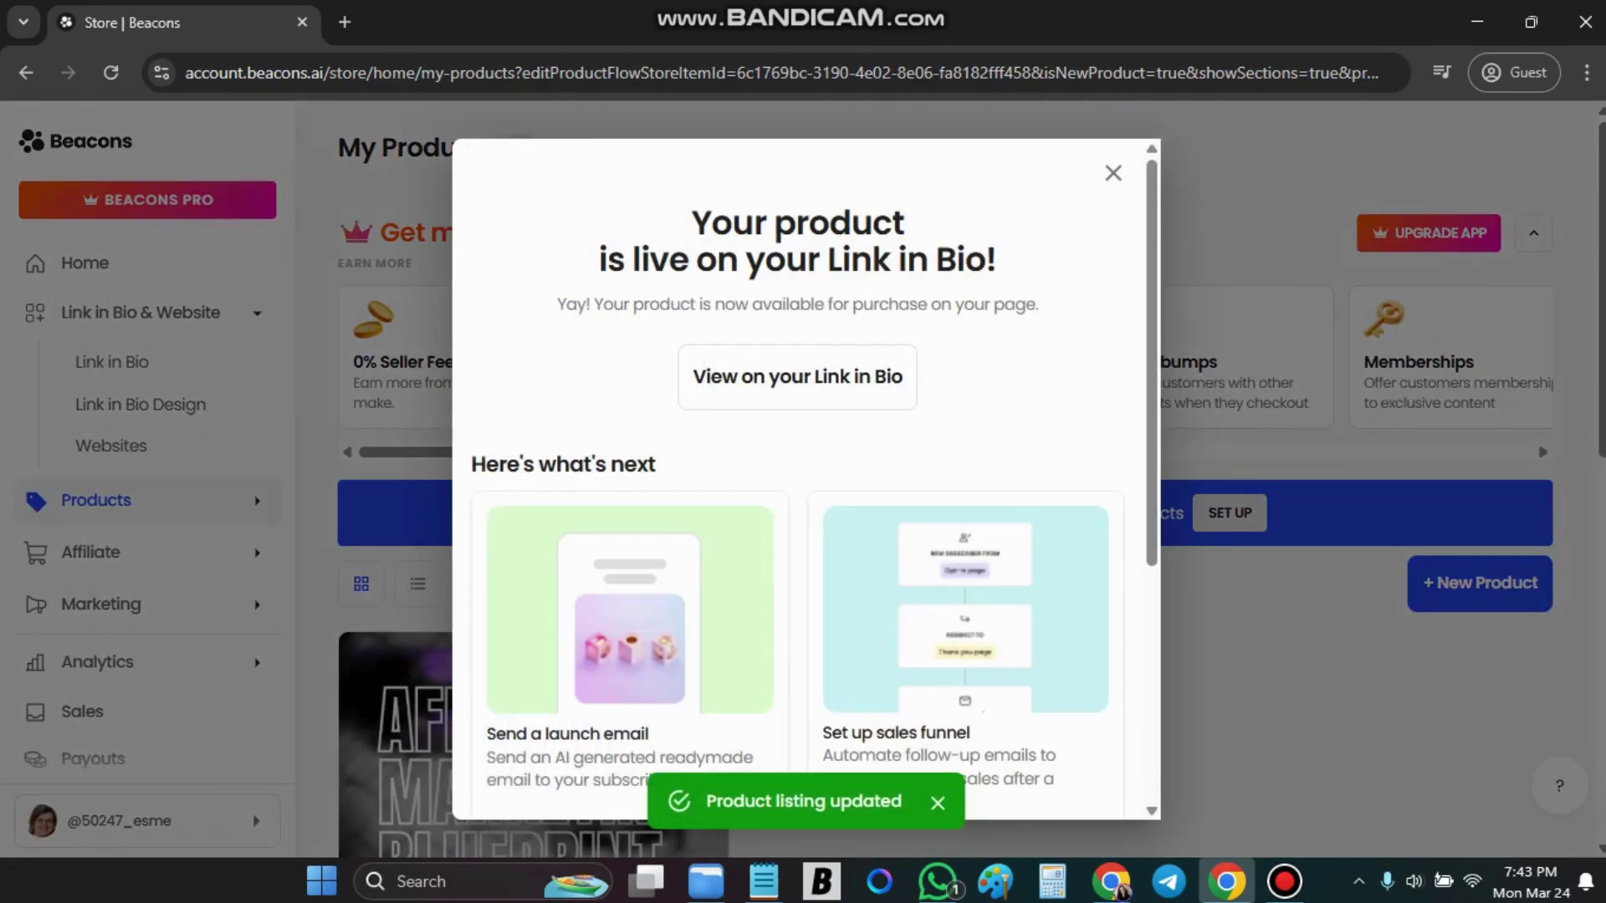
pyautogui.click(1113, 173)
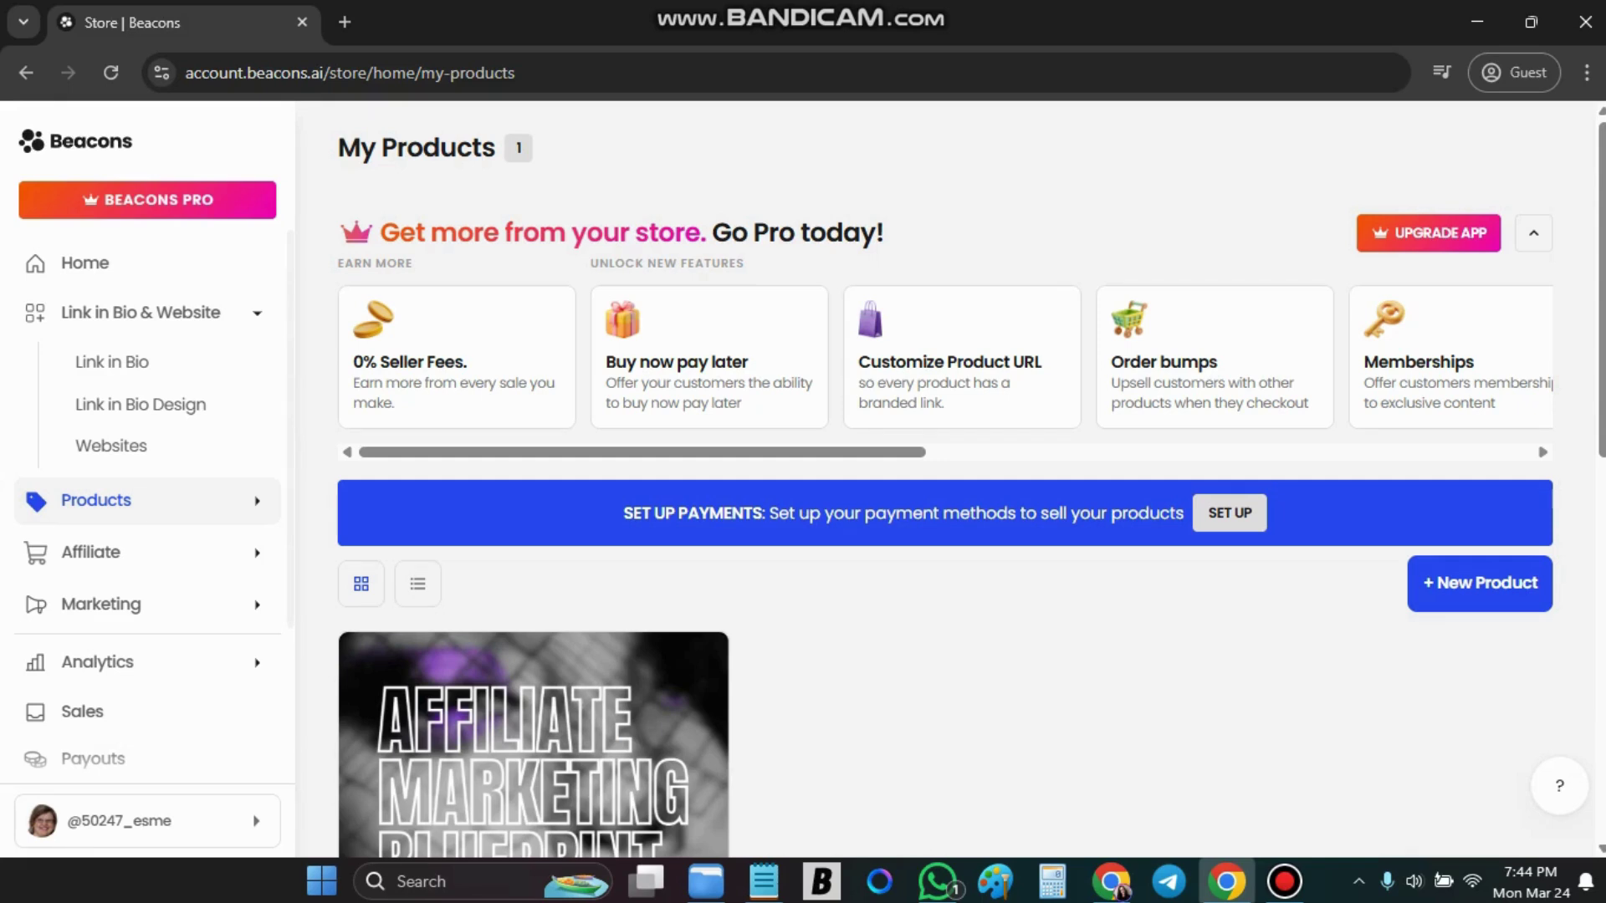
# Create a new email automation from the Upsell Funnel template.
pyautogui.click(101, 604)
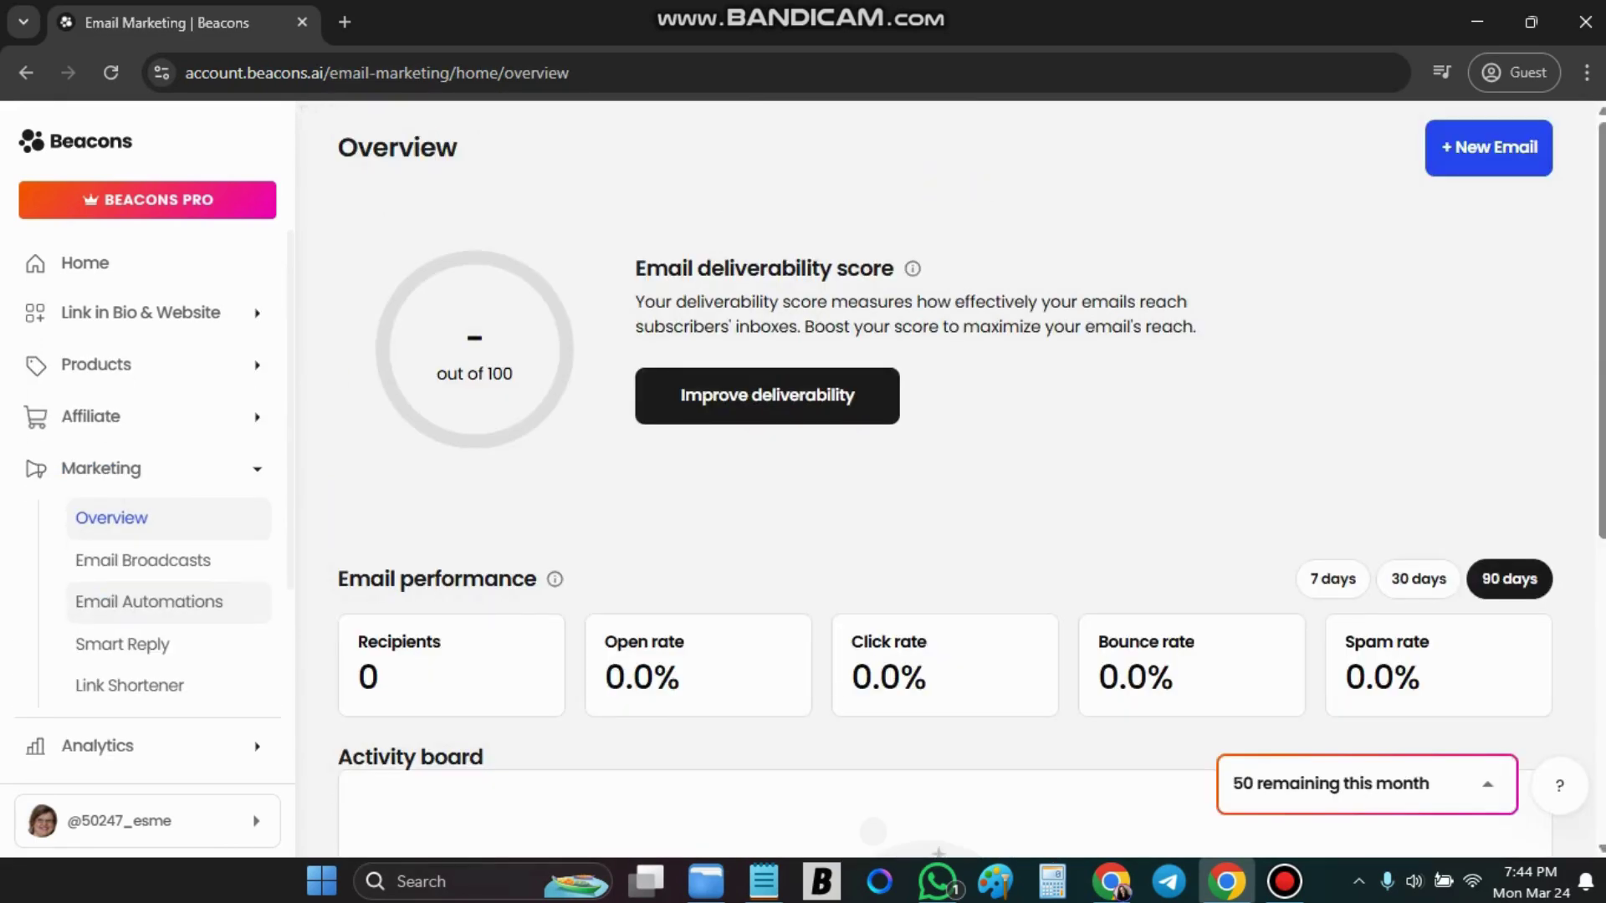
pyautogui.click(149, 602)
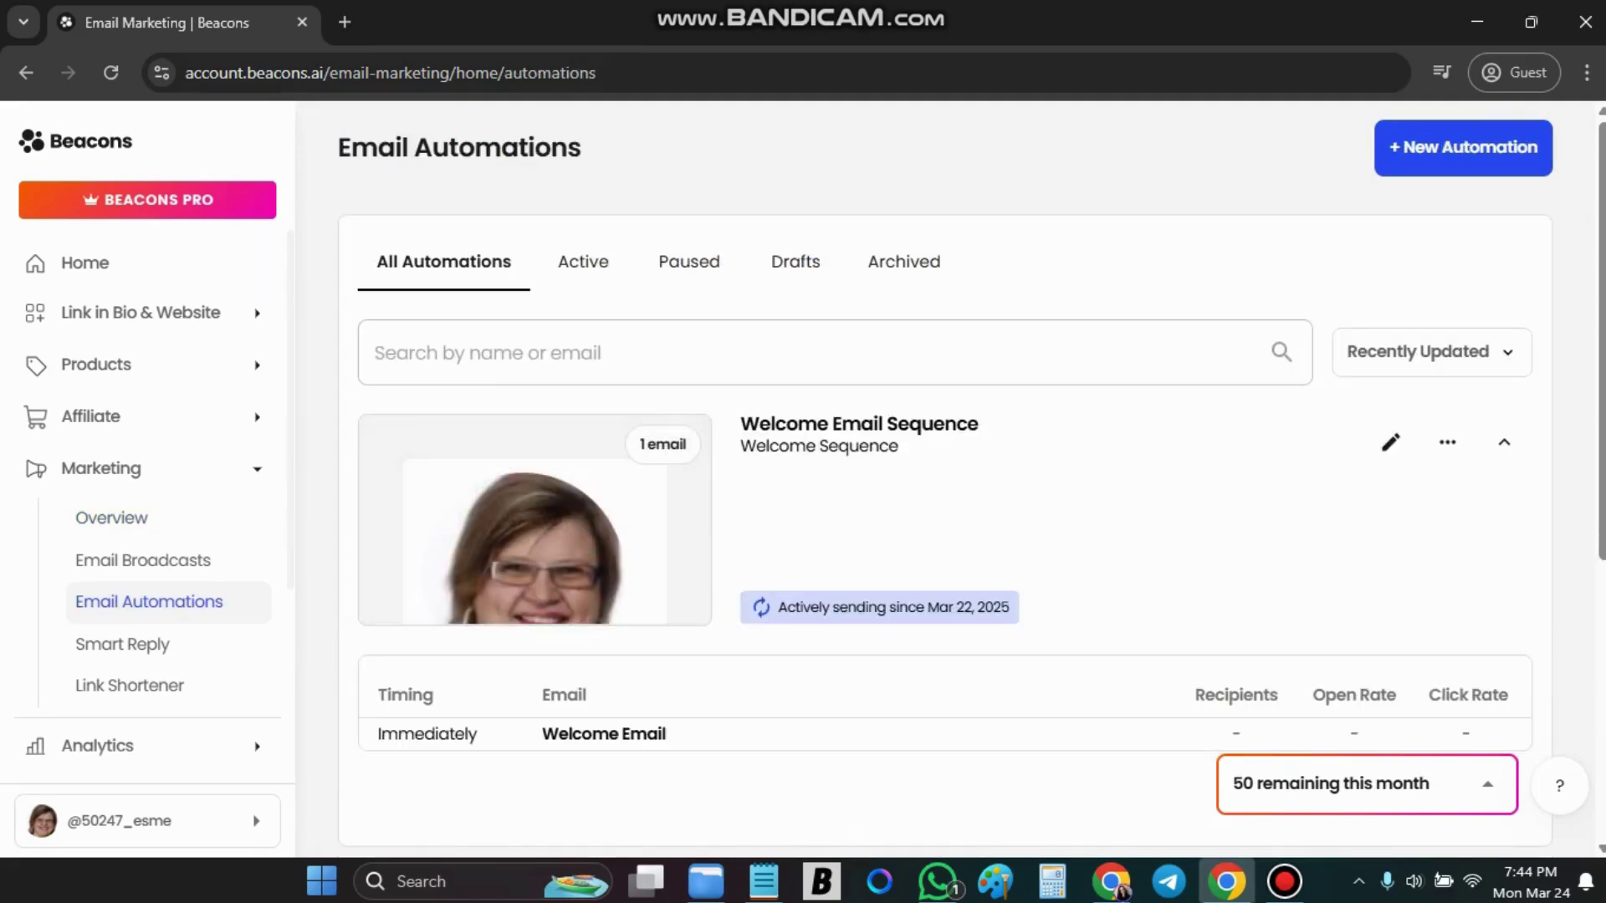
pyautogui.click(1463, 147)
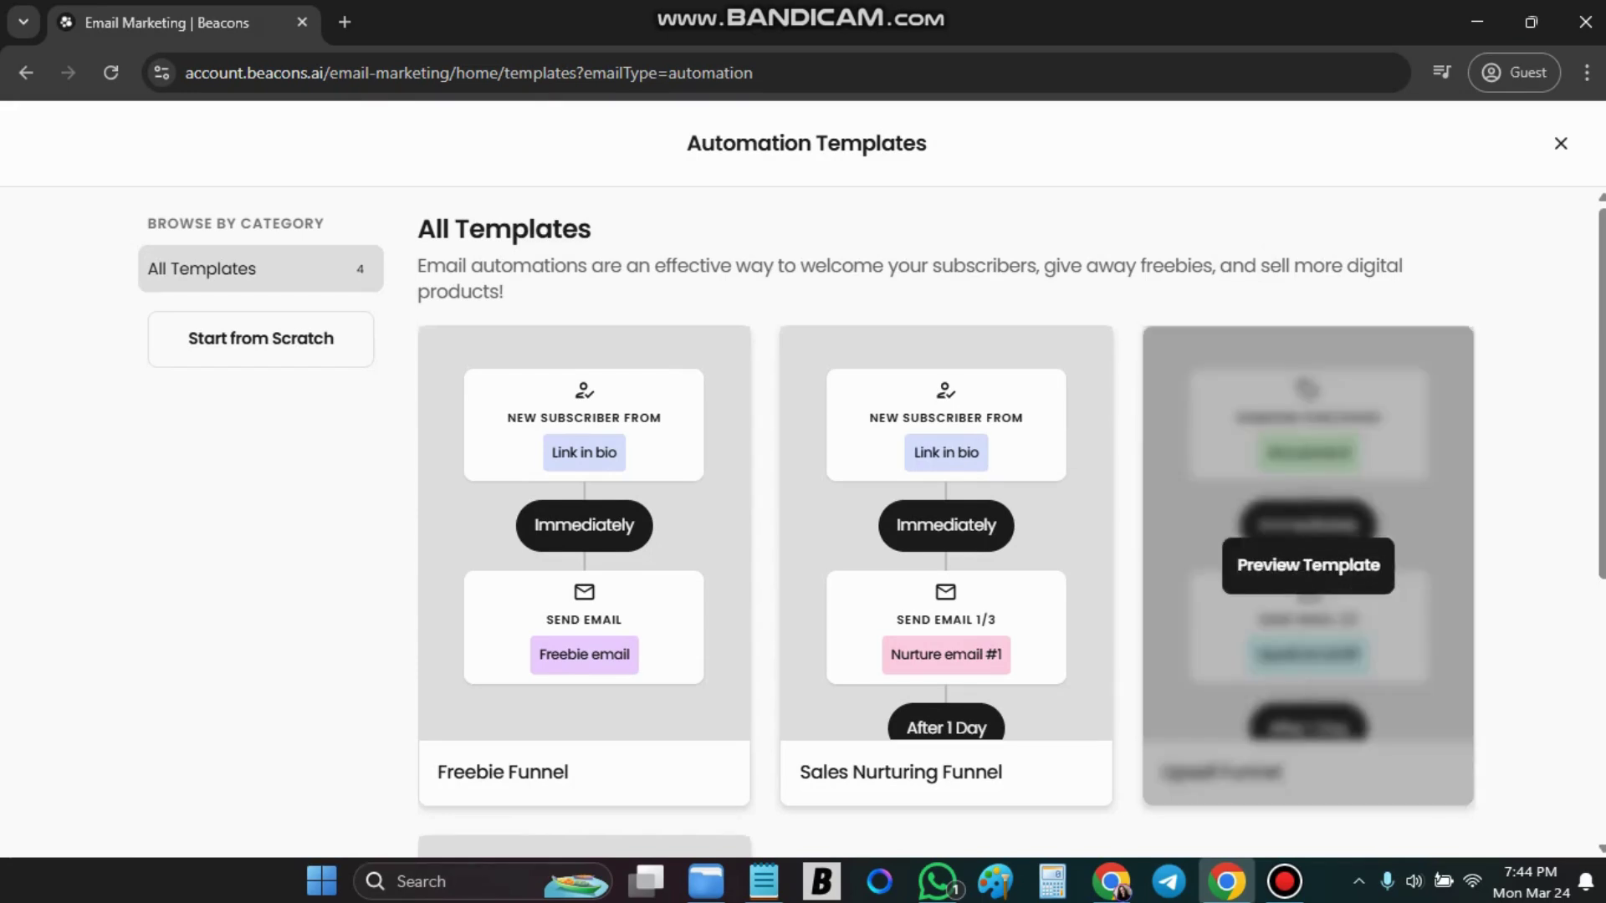
pyautogui.click(1307, 566)
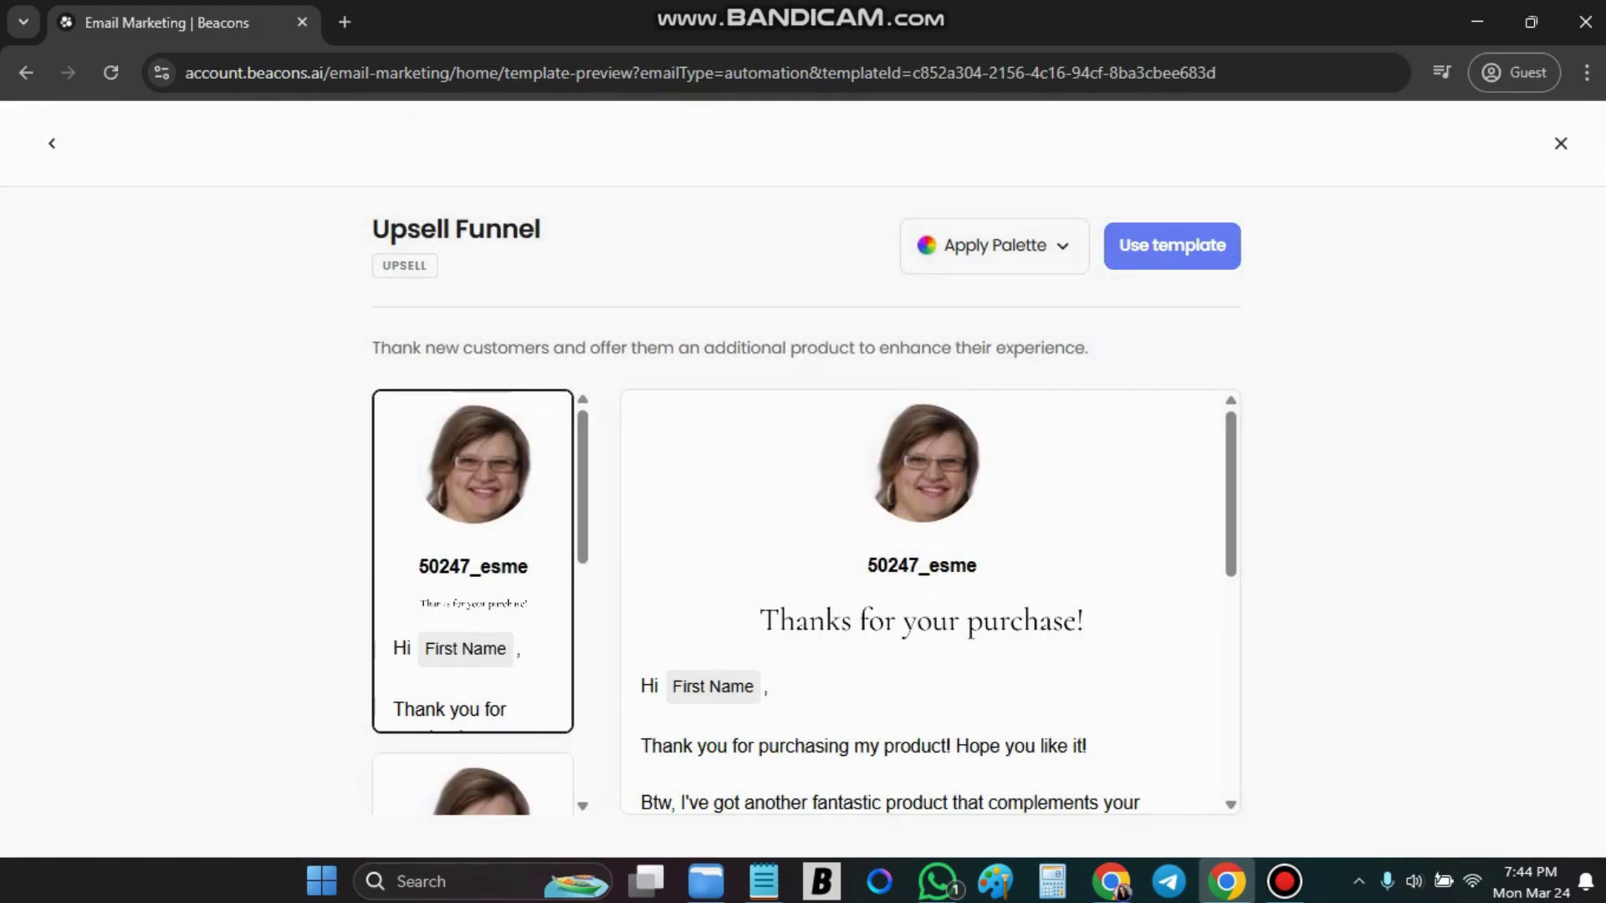
pyautogui.click(1171, 246)
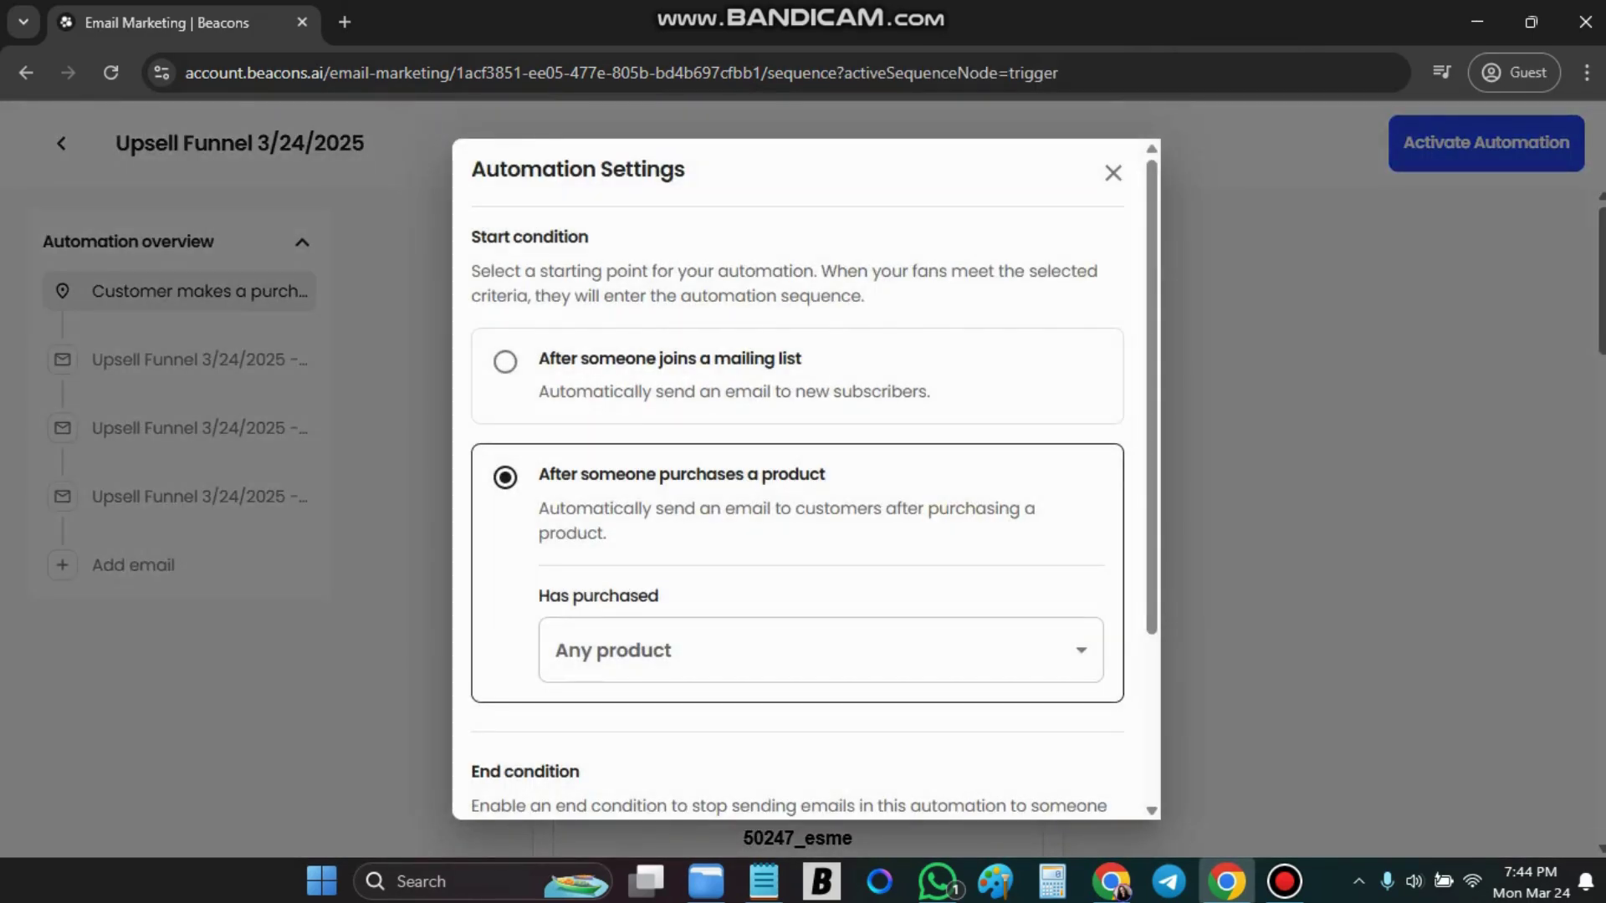
# Set the automation to start after someone purchases "Affiliate Marketing Blueprint - Freebie" and save the conditions.
pyautogui.click(752, 651)
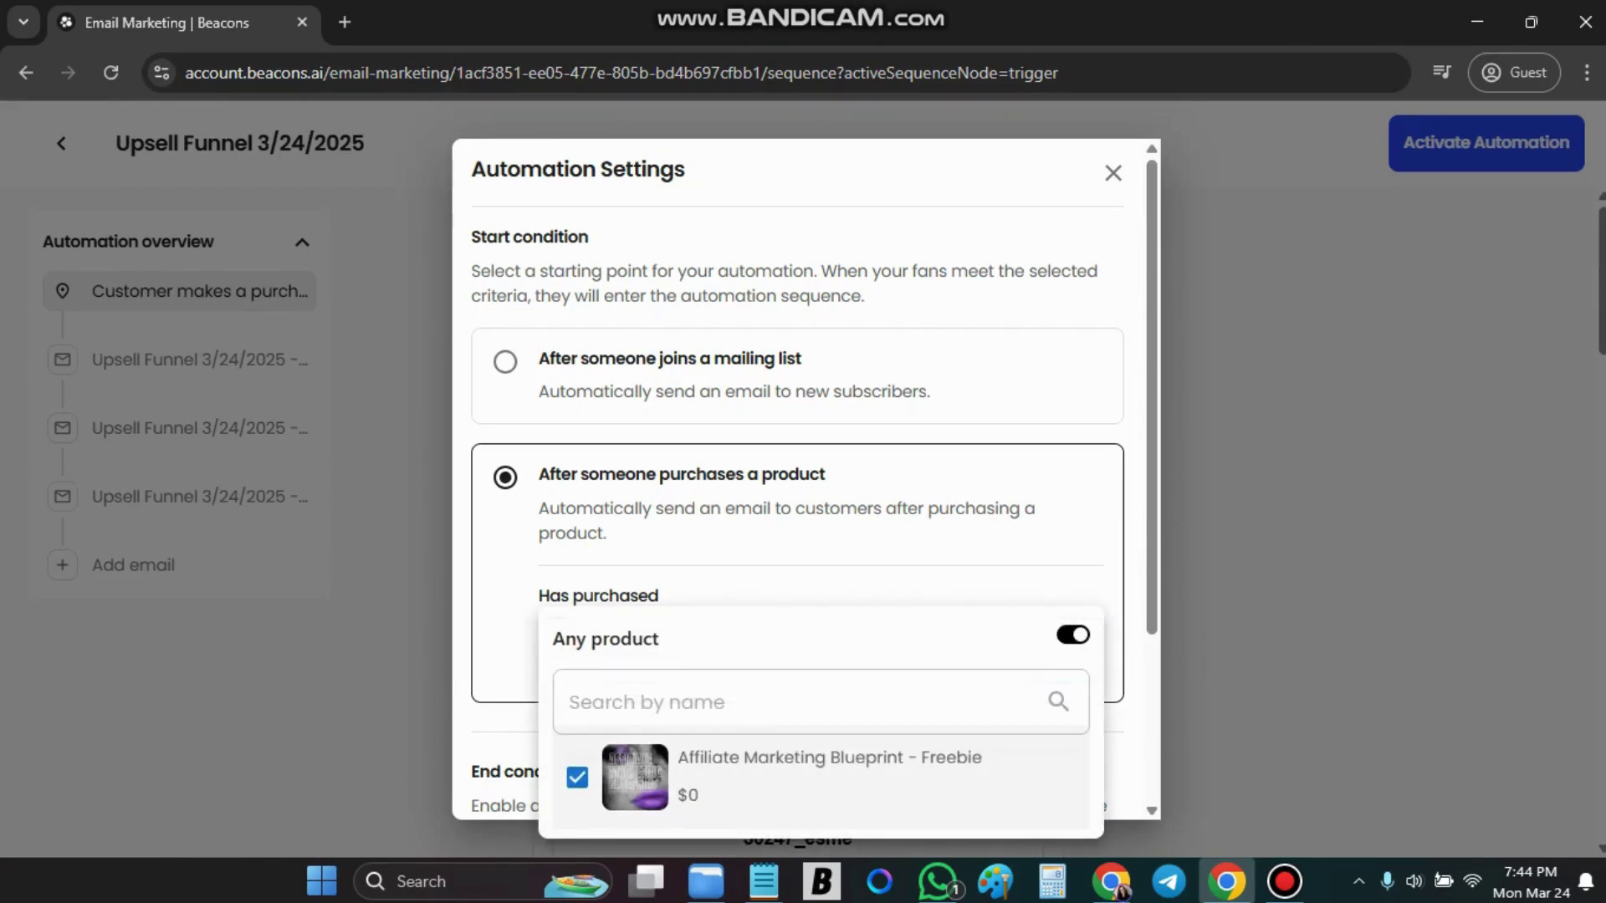
pyautogui.click(735, 783)
pyautogui.click(579, 779)
pyautogui.press('Escape')
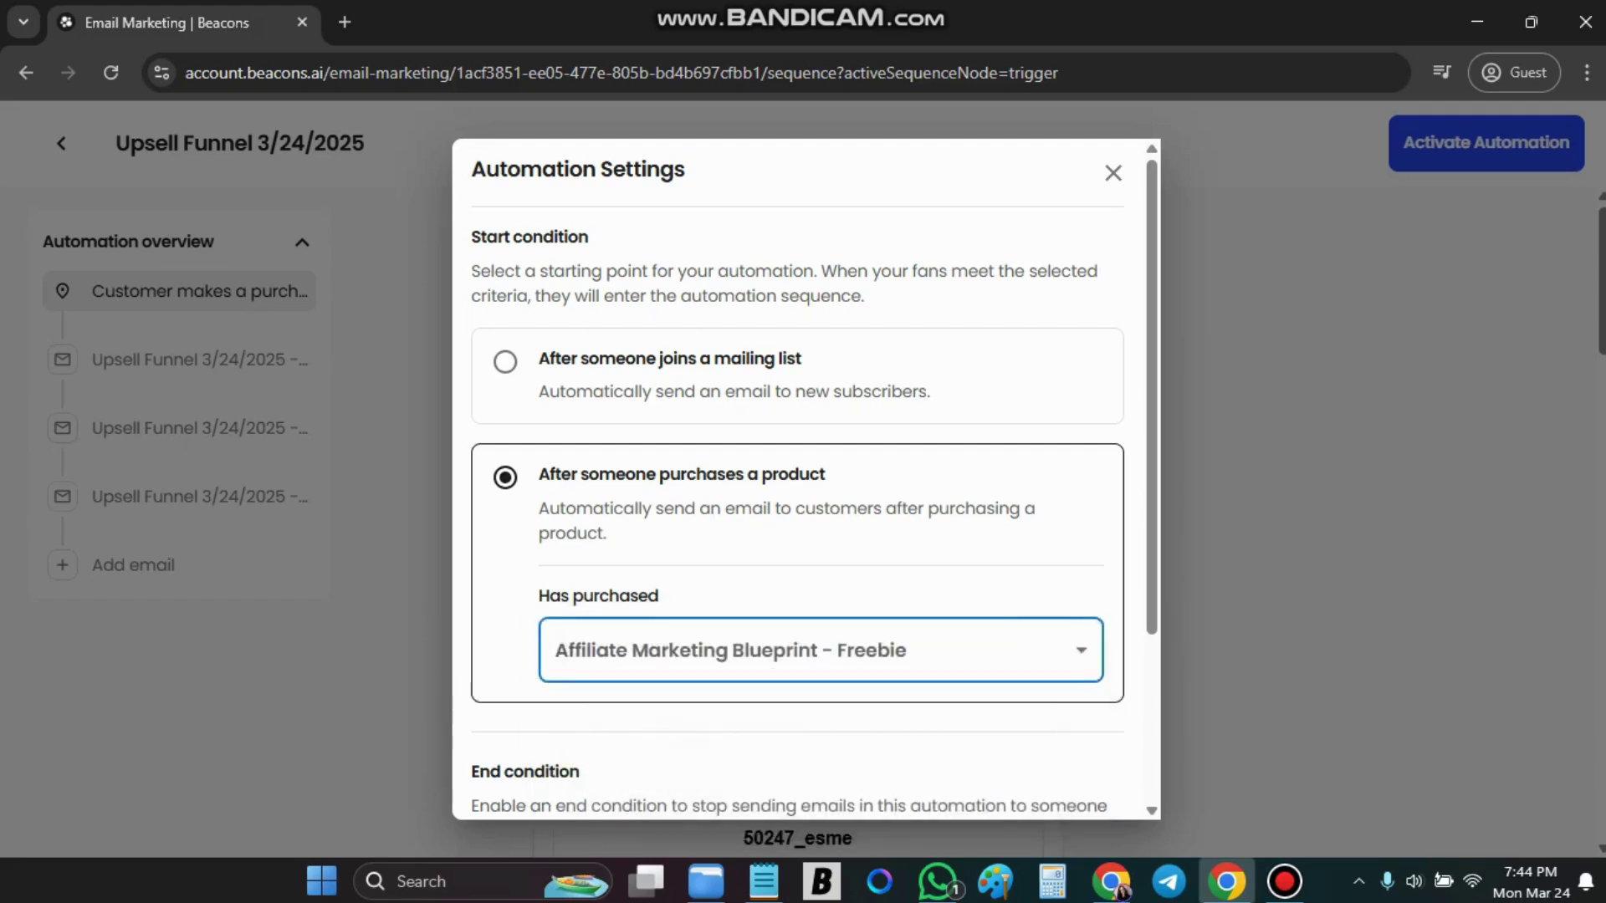
pyautogui.scroll(-3, 798, 502)
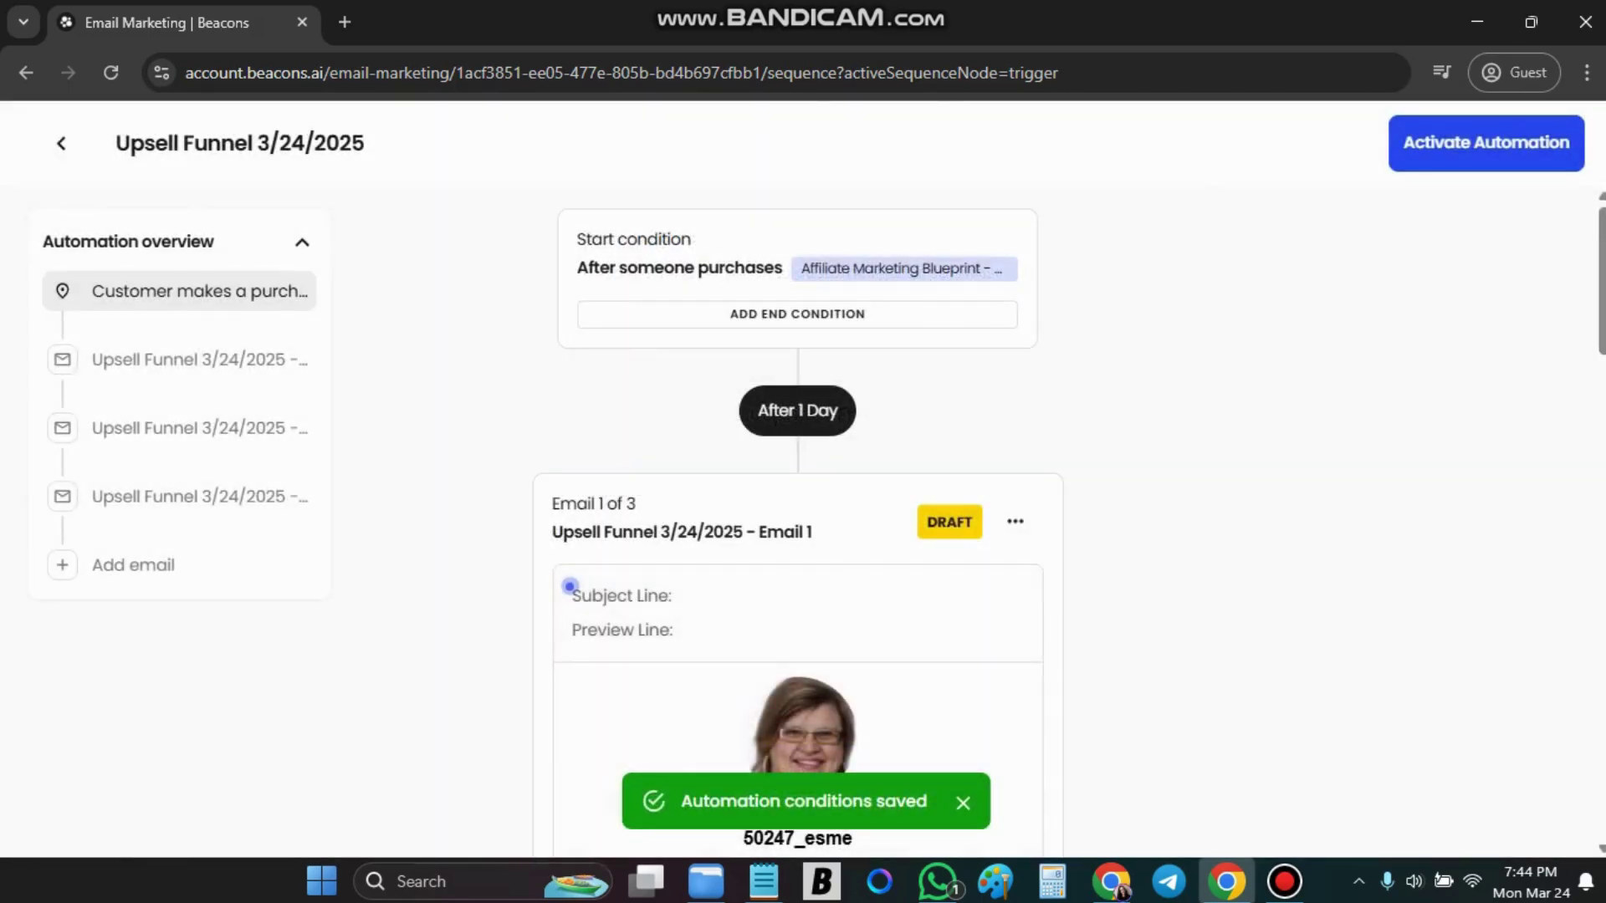
# Open Email 1 of the sequence for editing and change its heading to "Thanks for your Download!".
pyautogui.scroll(-3, 798, 521)
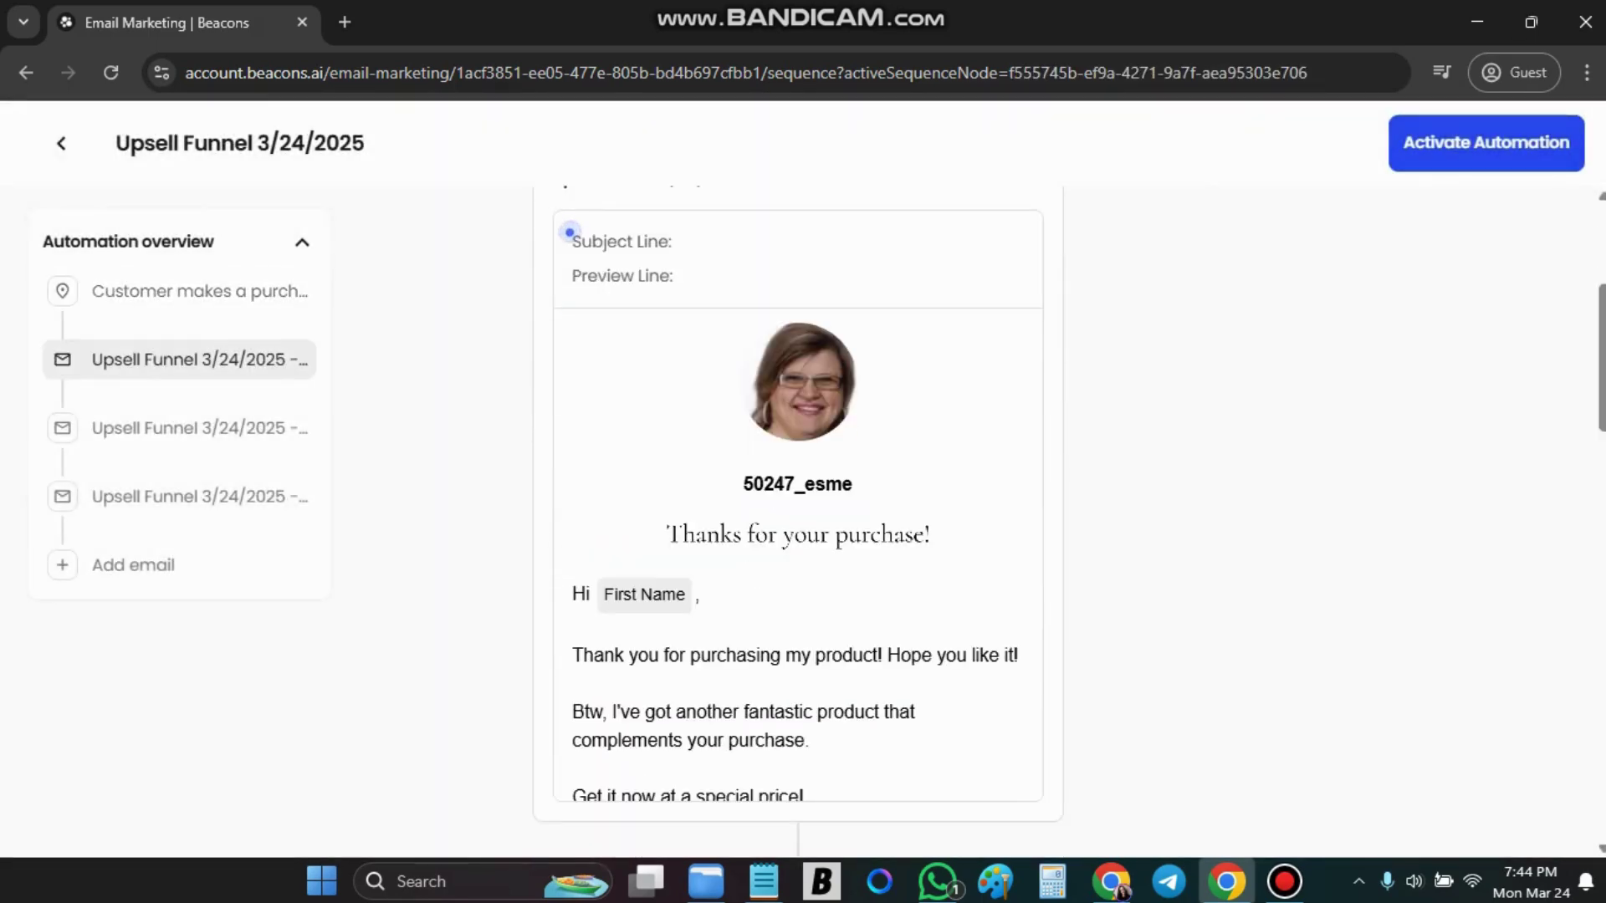
pyautogui.moveTo(797, 554)
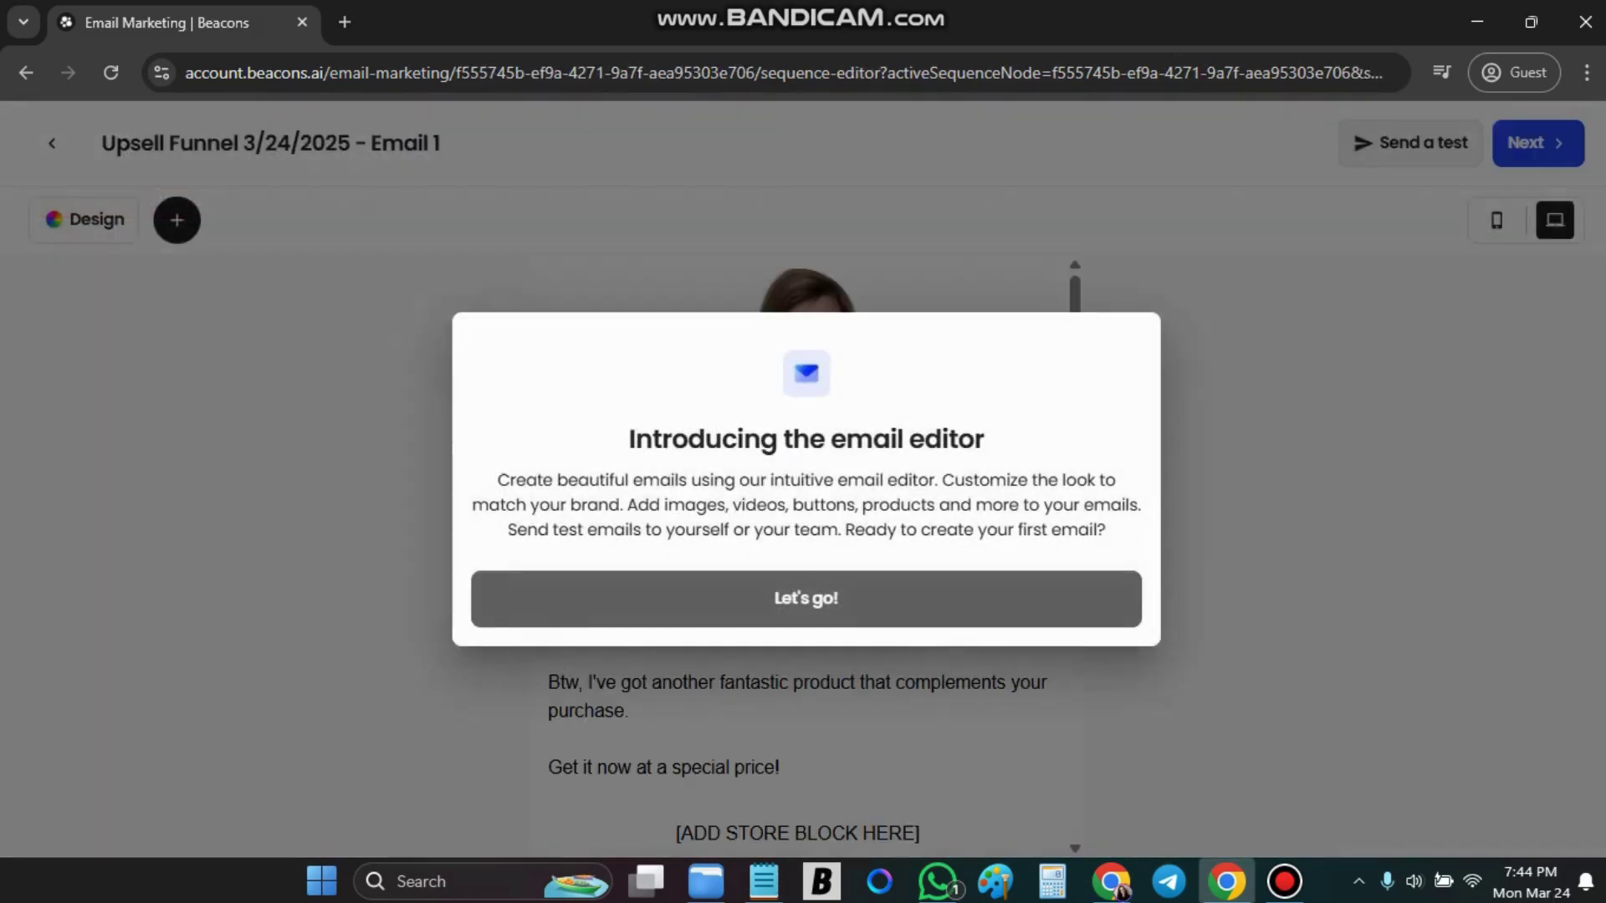
pyautogui.click(805, 599)
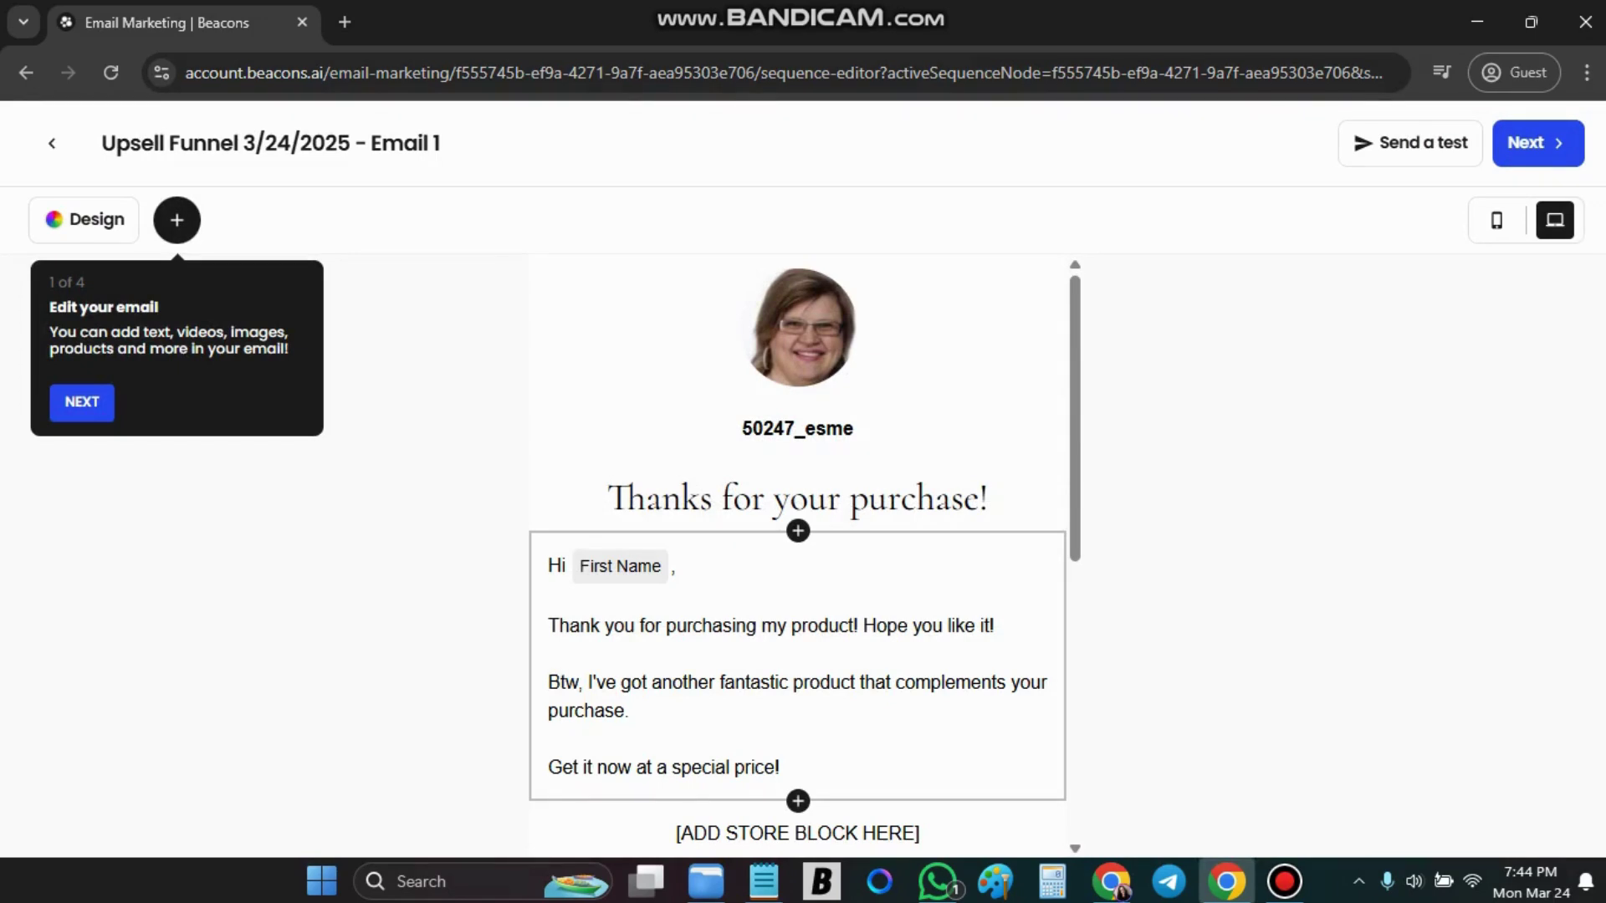
pyautogui.doubleClick(887, 499)
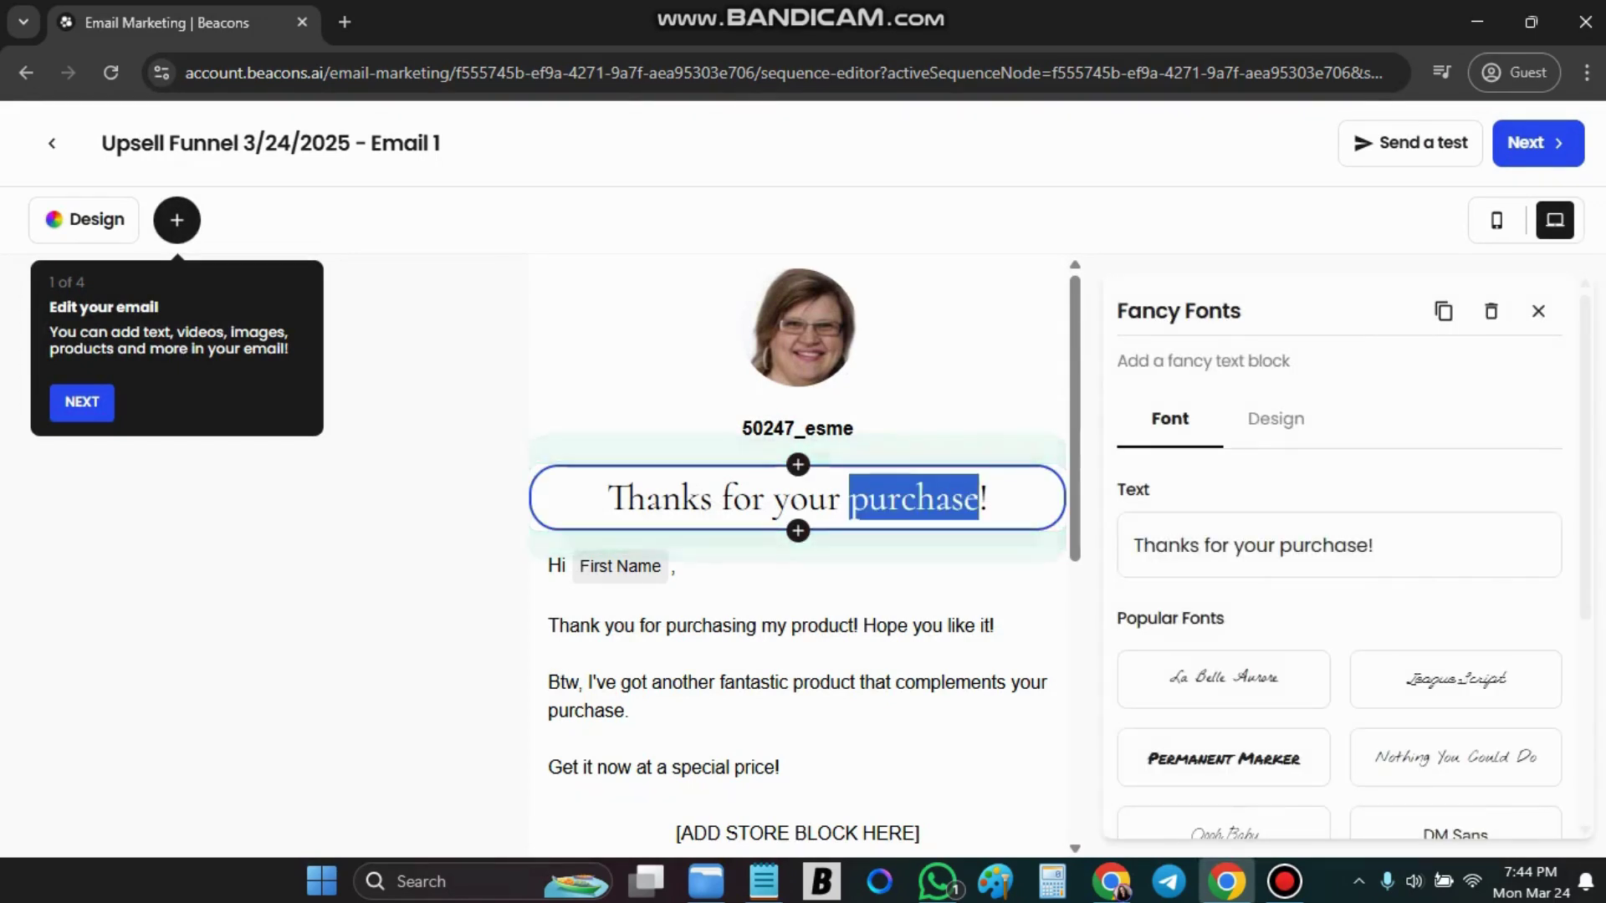
pyautogui.write('Download')
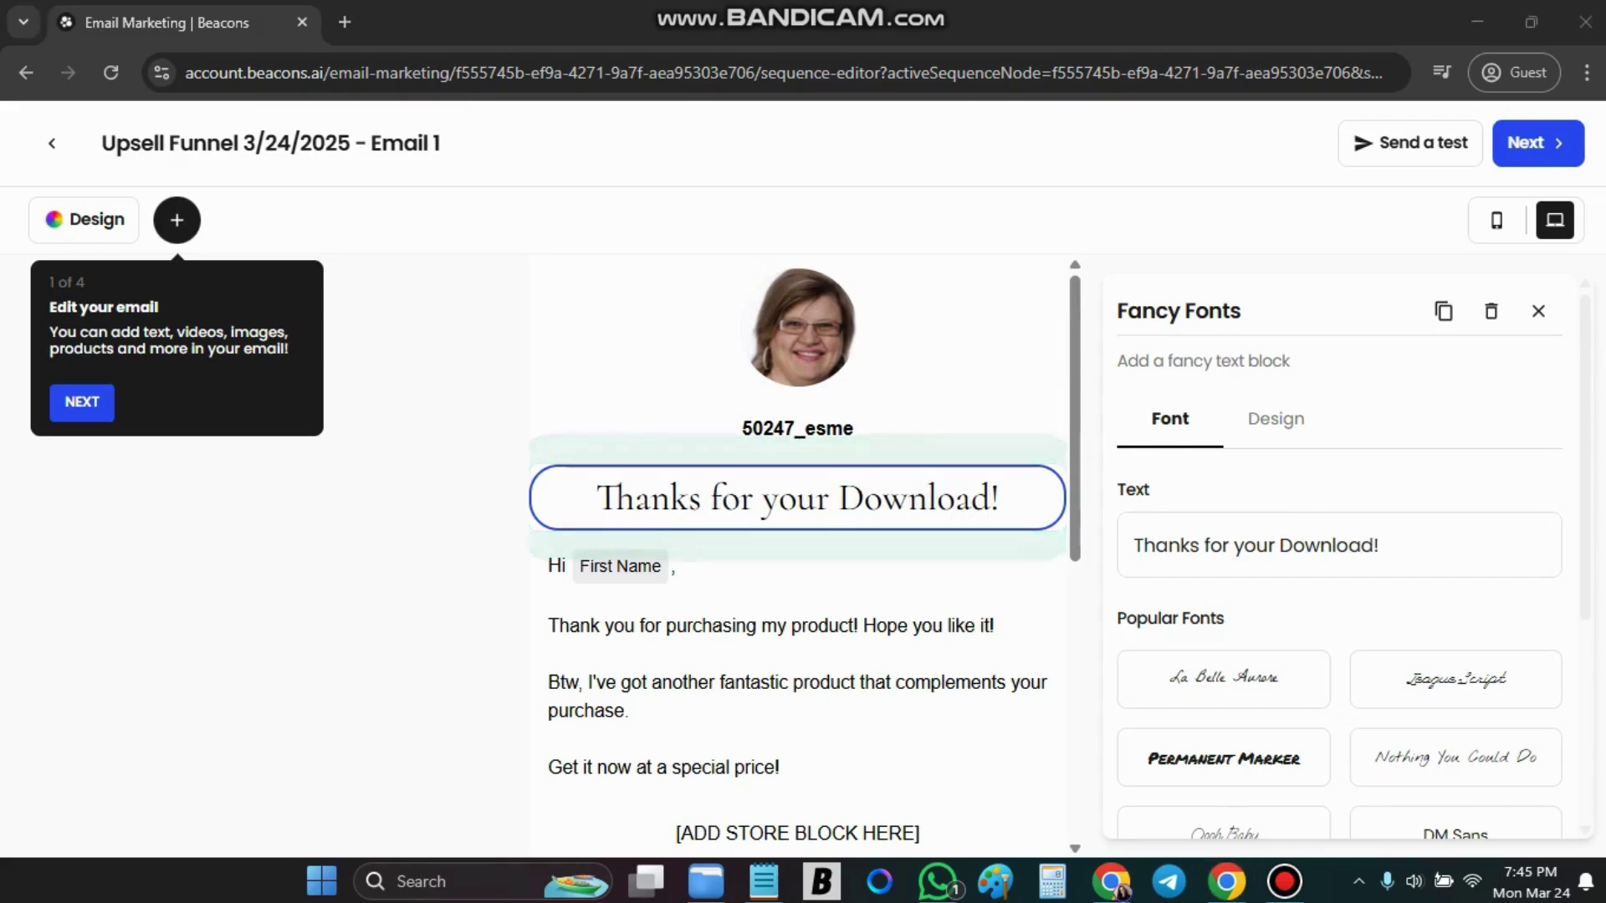
# Copy the prepared Affiliate Biz in a Box email text from the other browser window and paste it over the message below the greeting.
pyautogui.hotkey('alt', 'Tab')
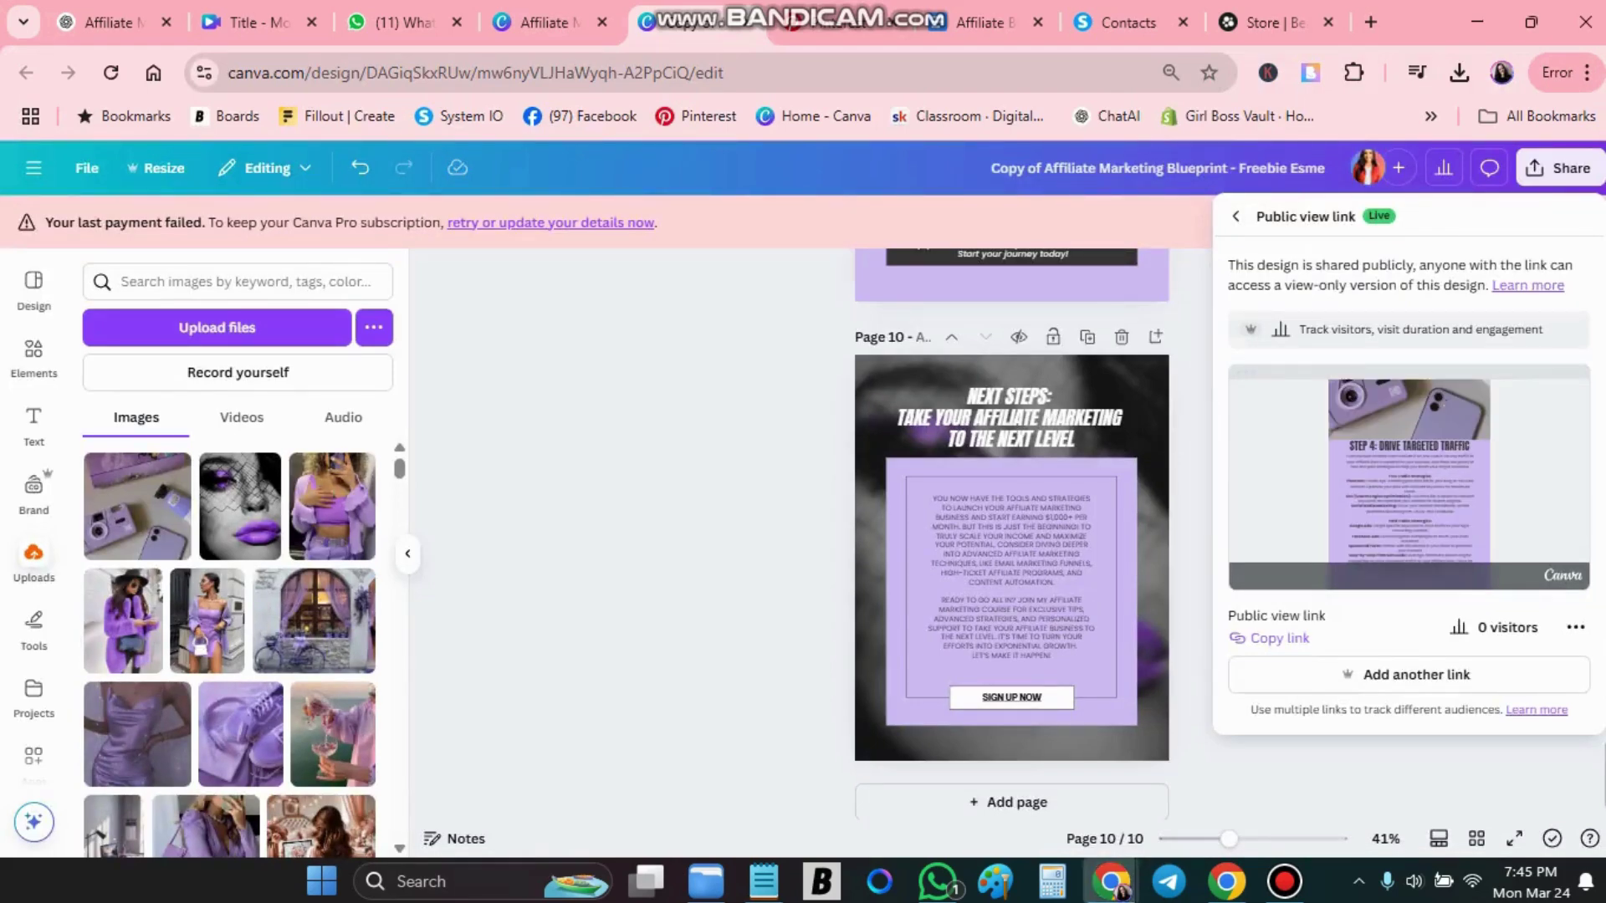
pyautogui.hotkey('alt', 'Tab')
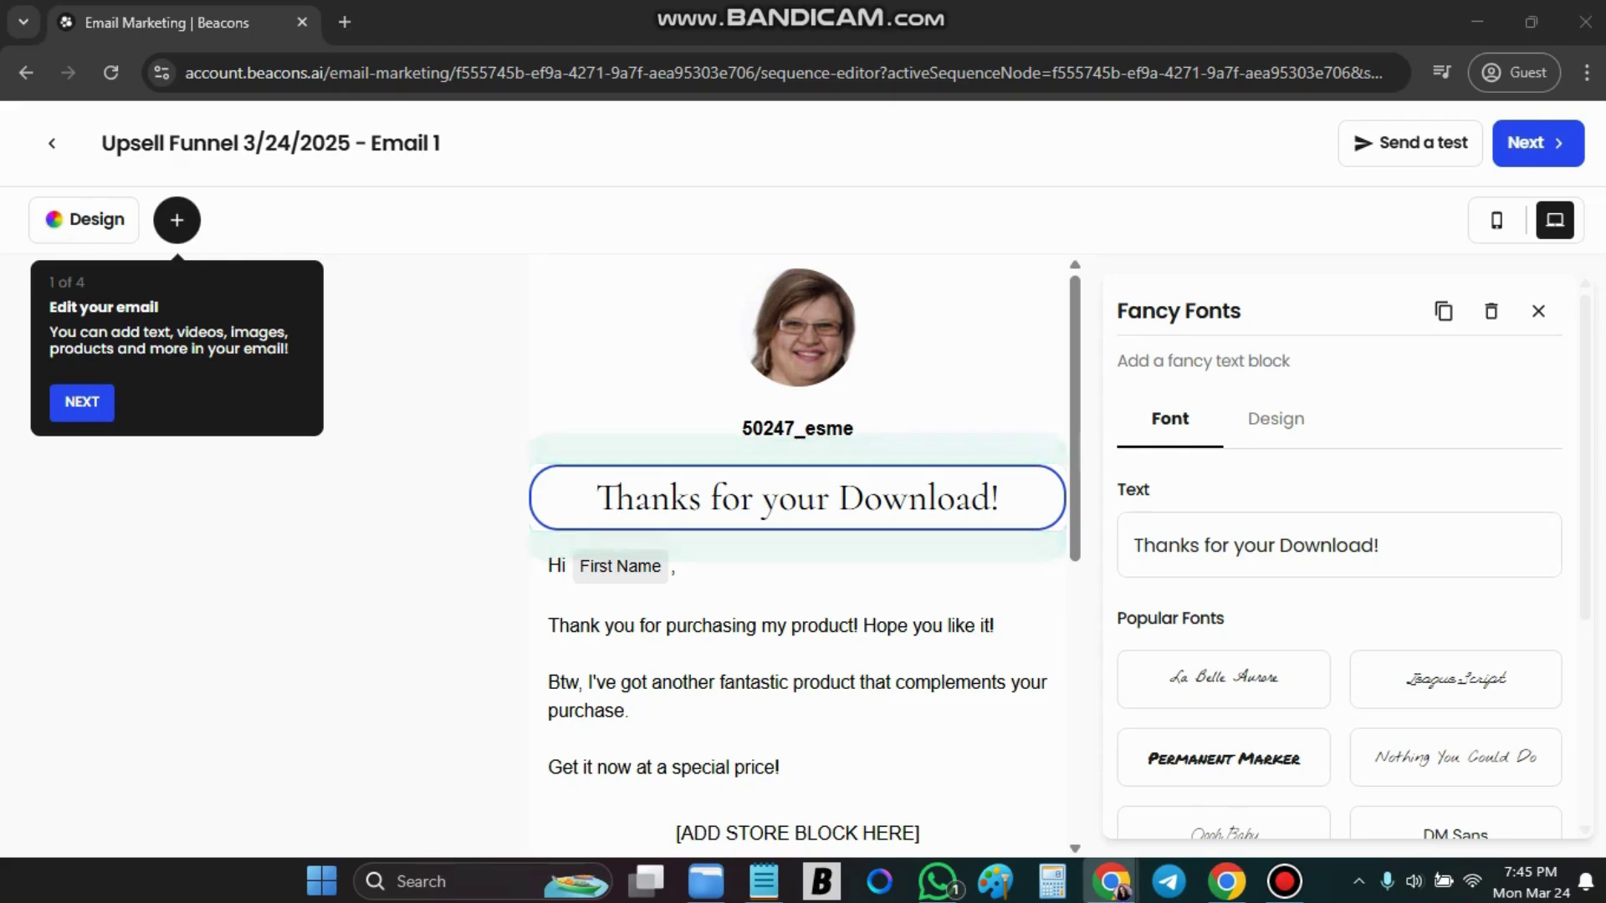
pyautogui.click(549, 654)
pyautogui.scroll(-3, 797, 555)
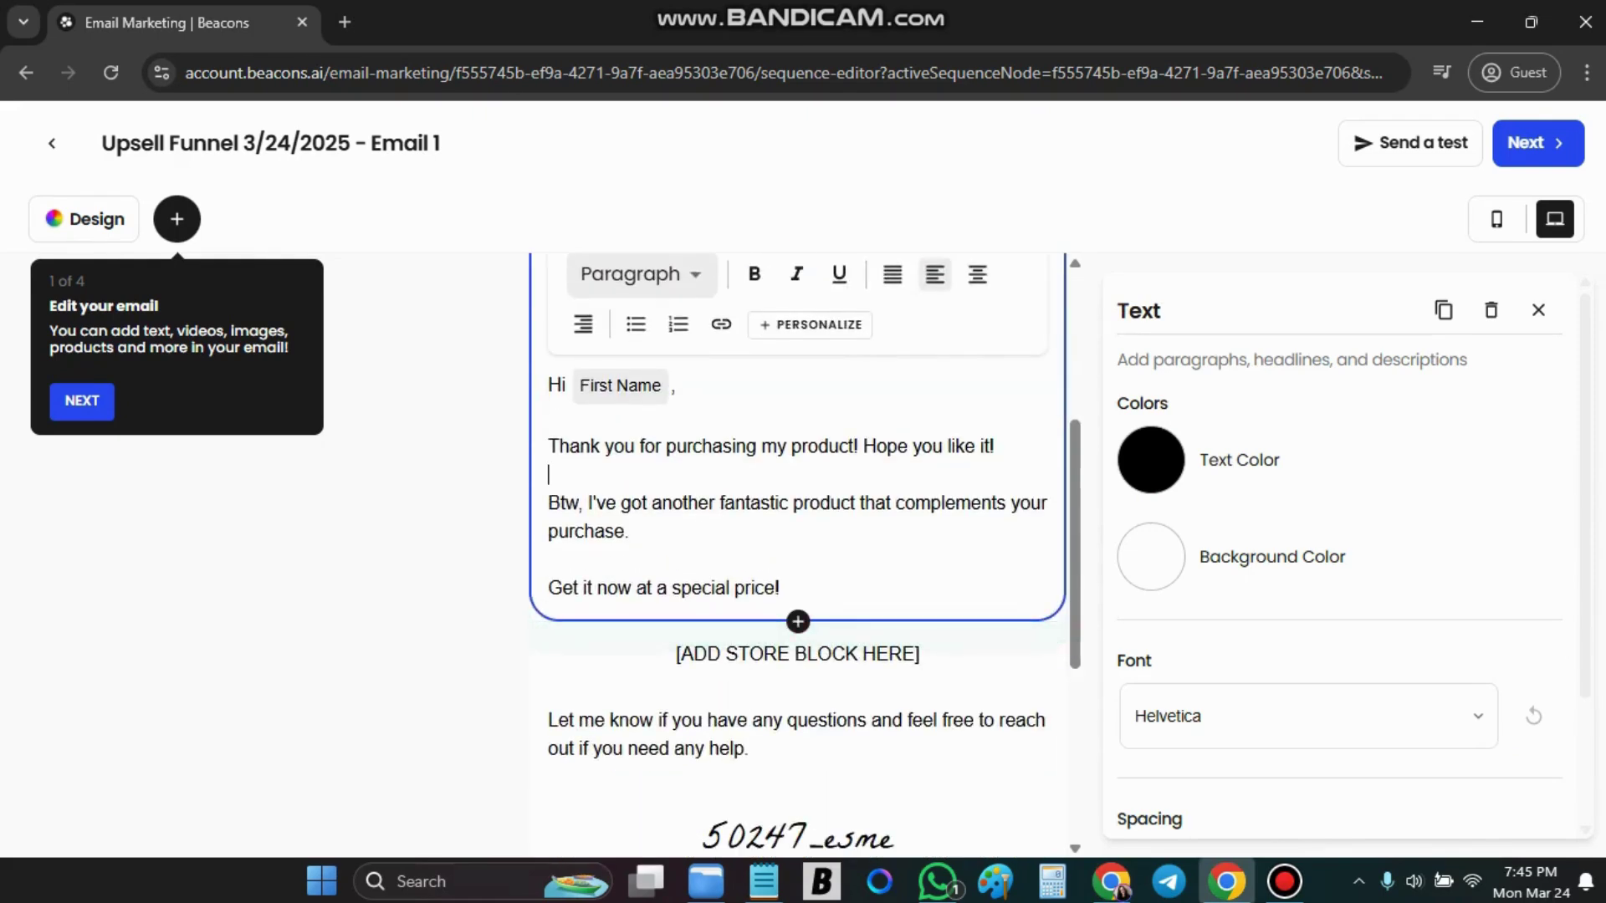
pyautogui.moveTo(548, 447); pyautogui.dragTo(788, 615)
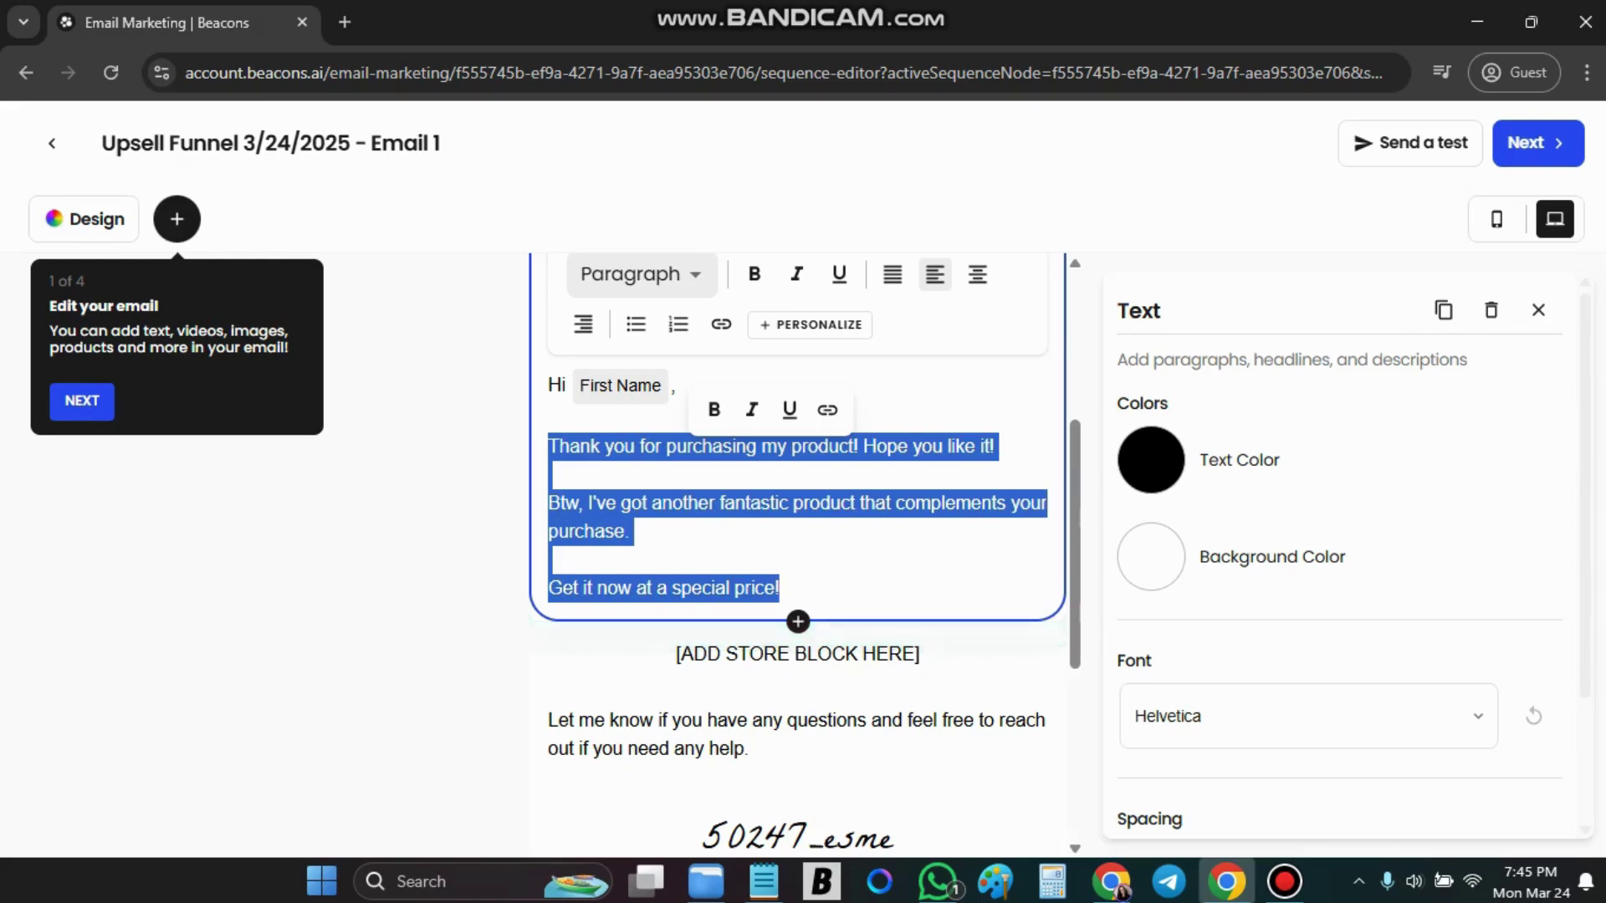
pyautogui.rightClick(809, 505)
pyautogui.click(861, 437)
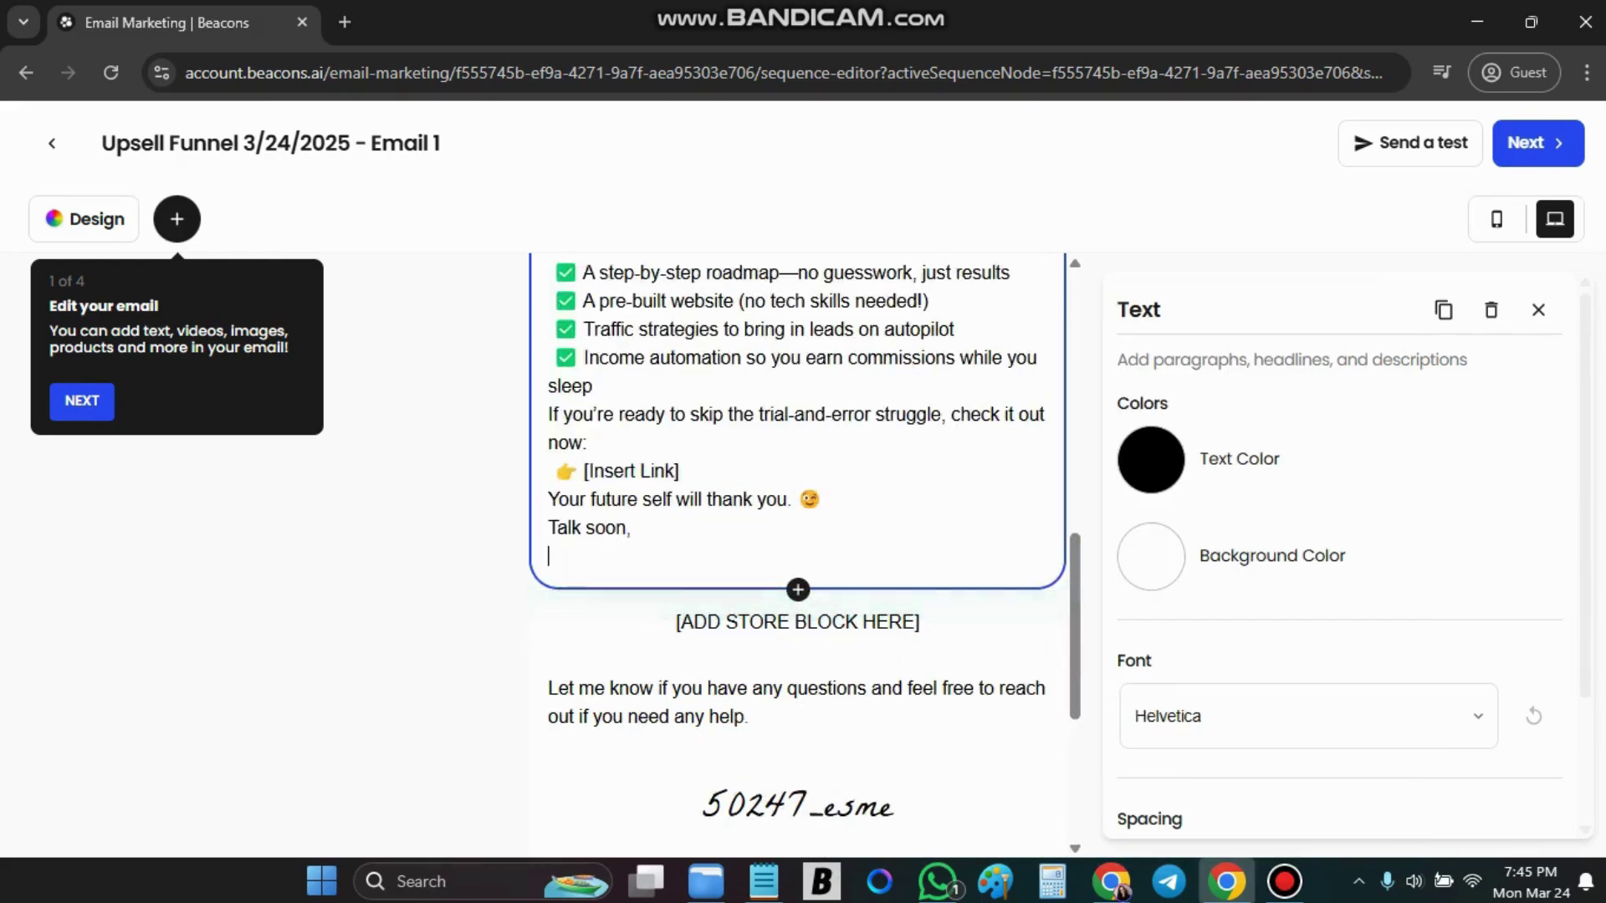
# Insert blank lines between the paragraphs of the pasted email text, from the opening paragraph down to the "[Insert Link]" line.
pyautogui.scroll(5, 797, 552)
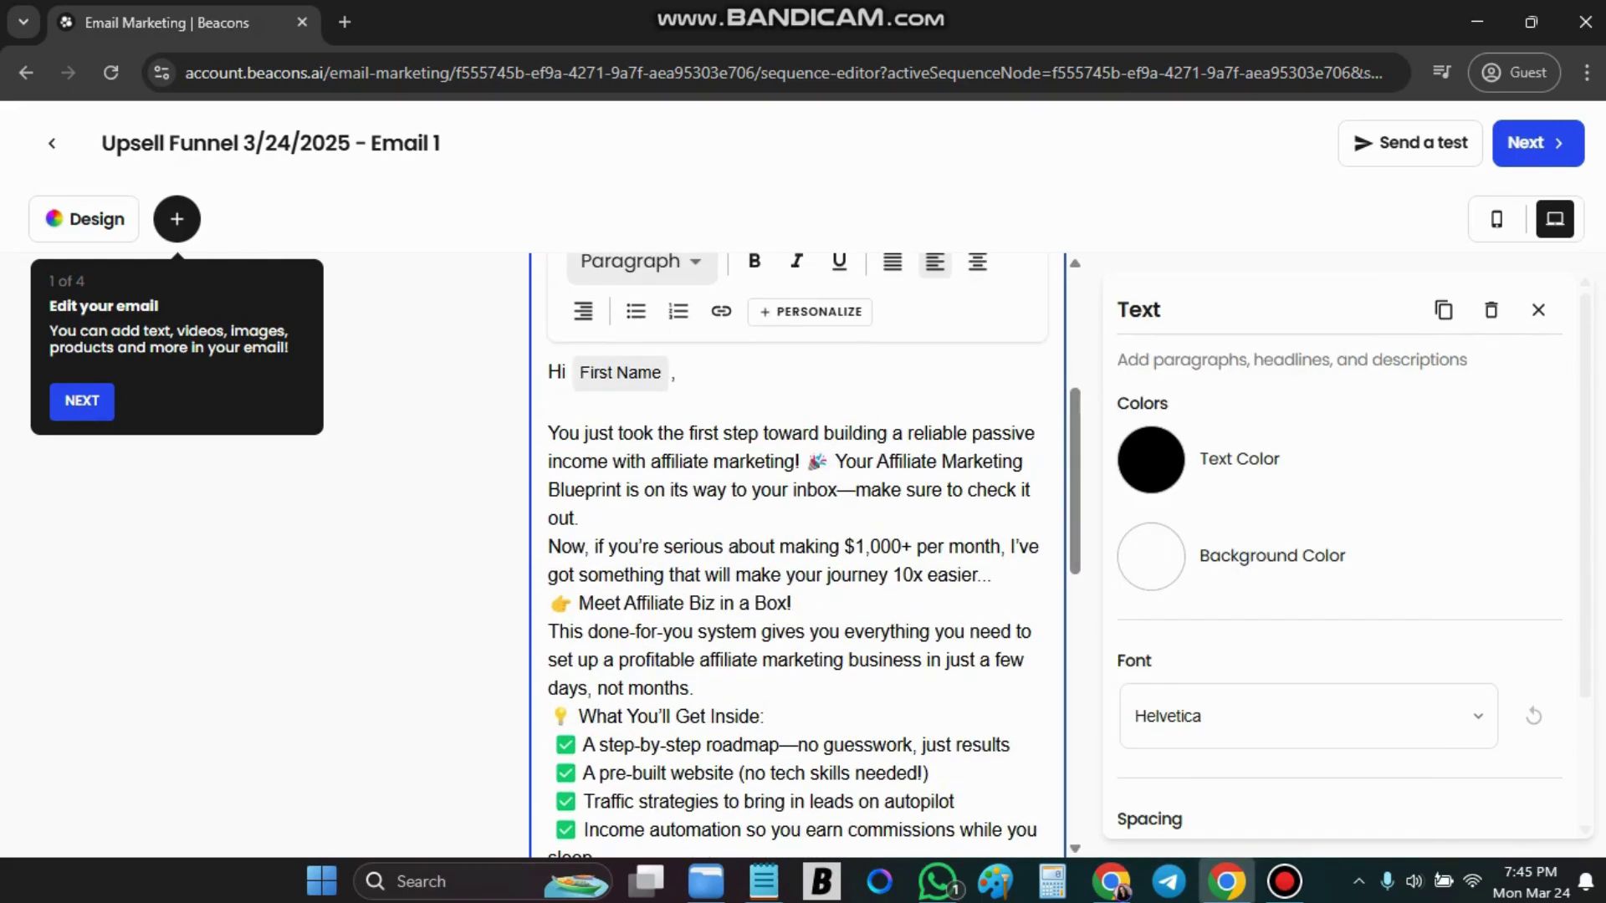
pyautogui.press('Return')
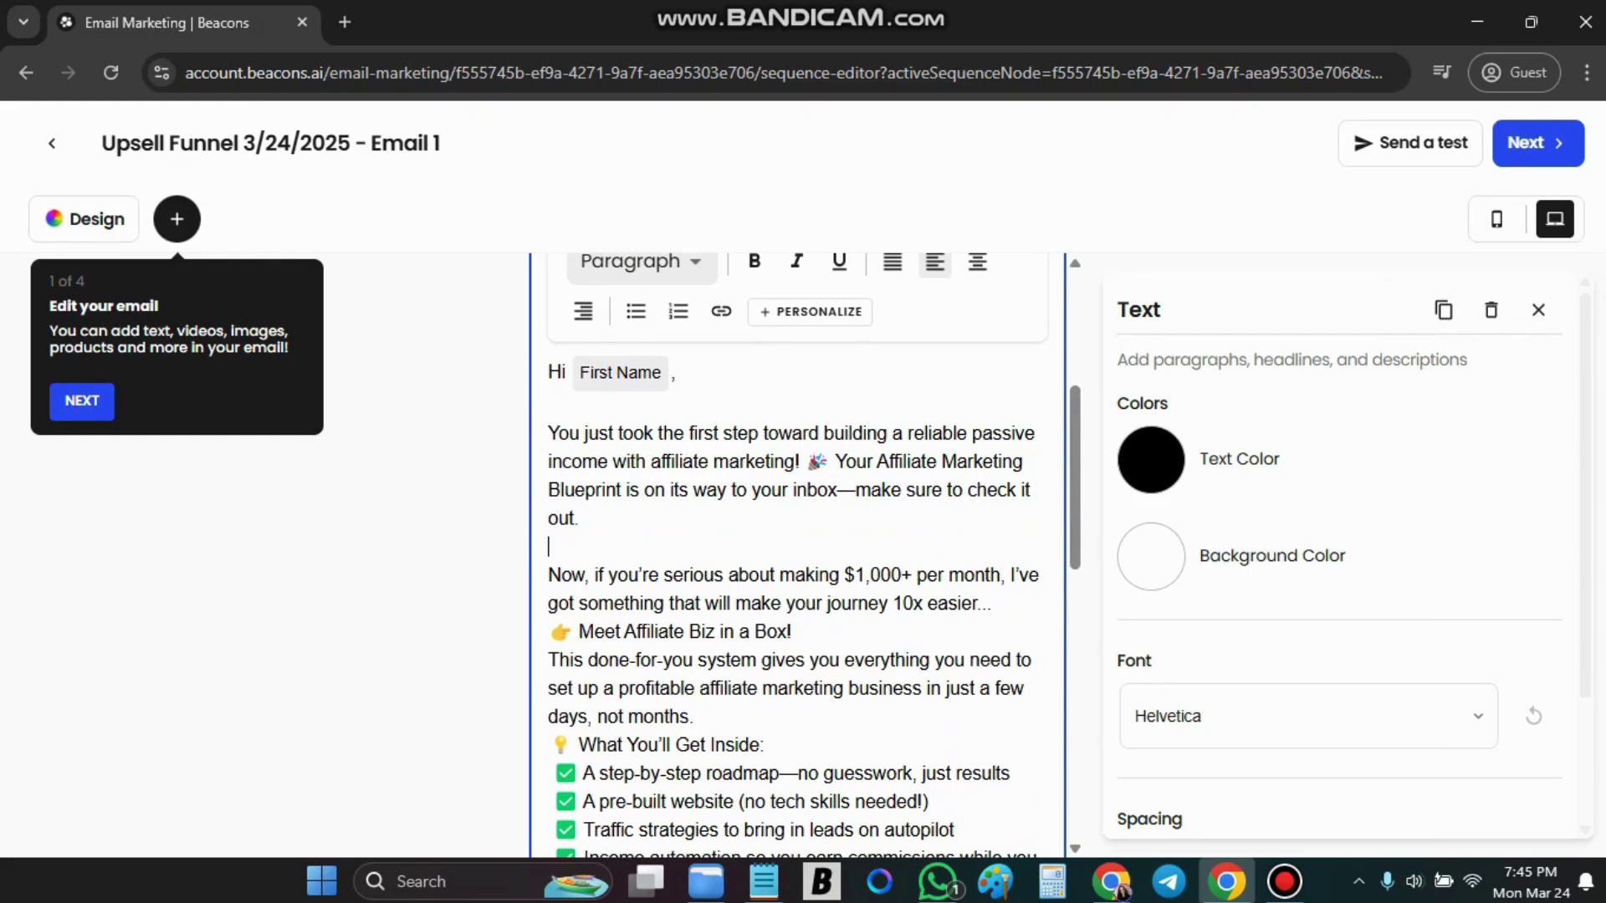
pyautogui.press('Return')
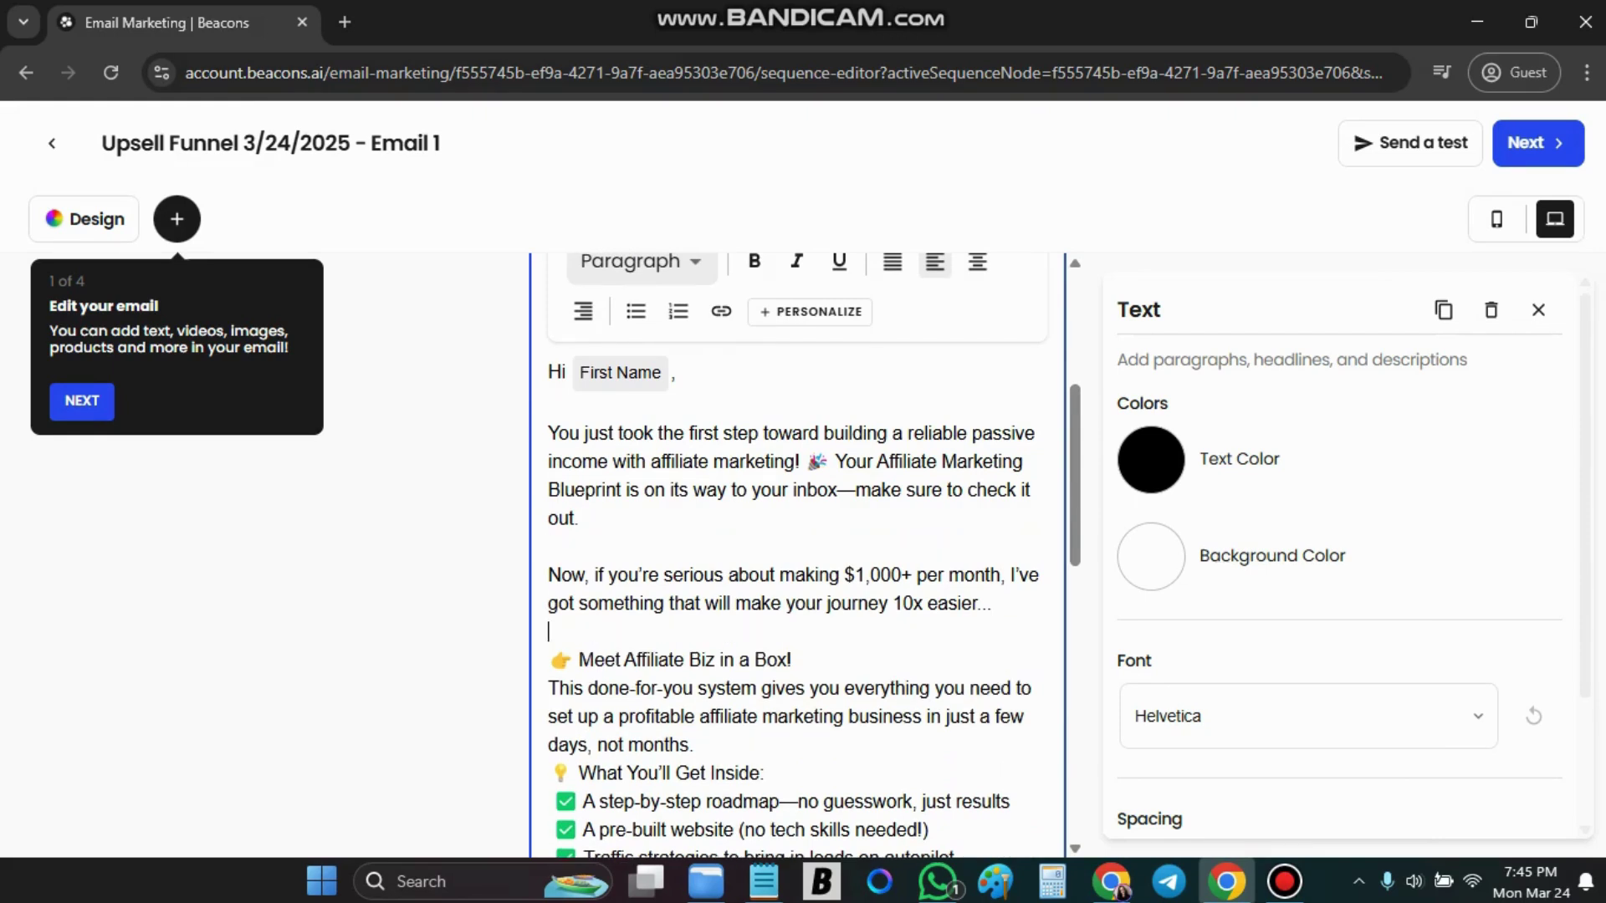
pyautogui.press('Return')
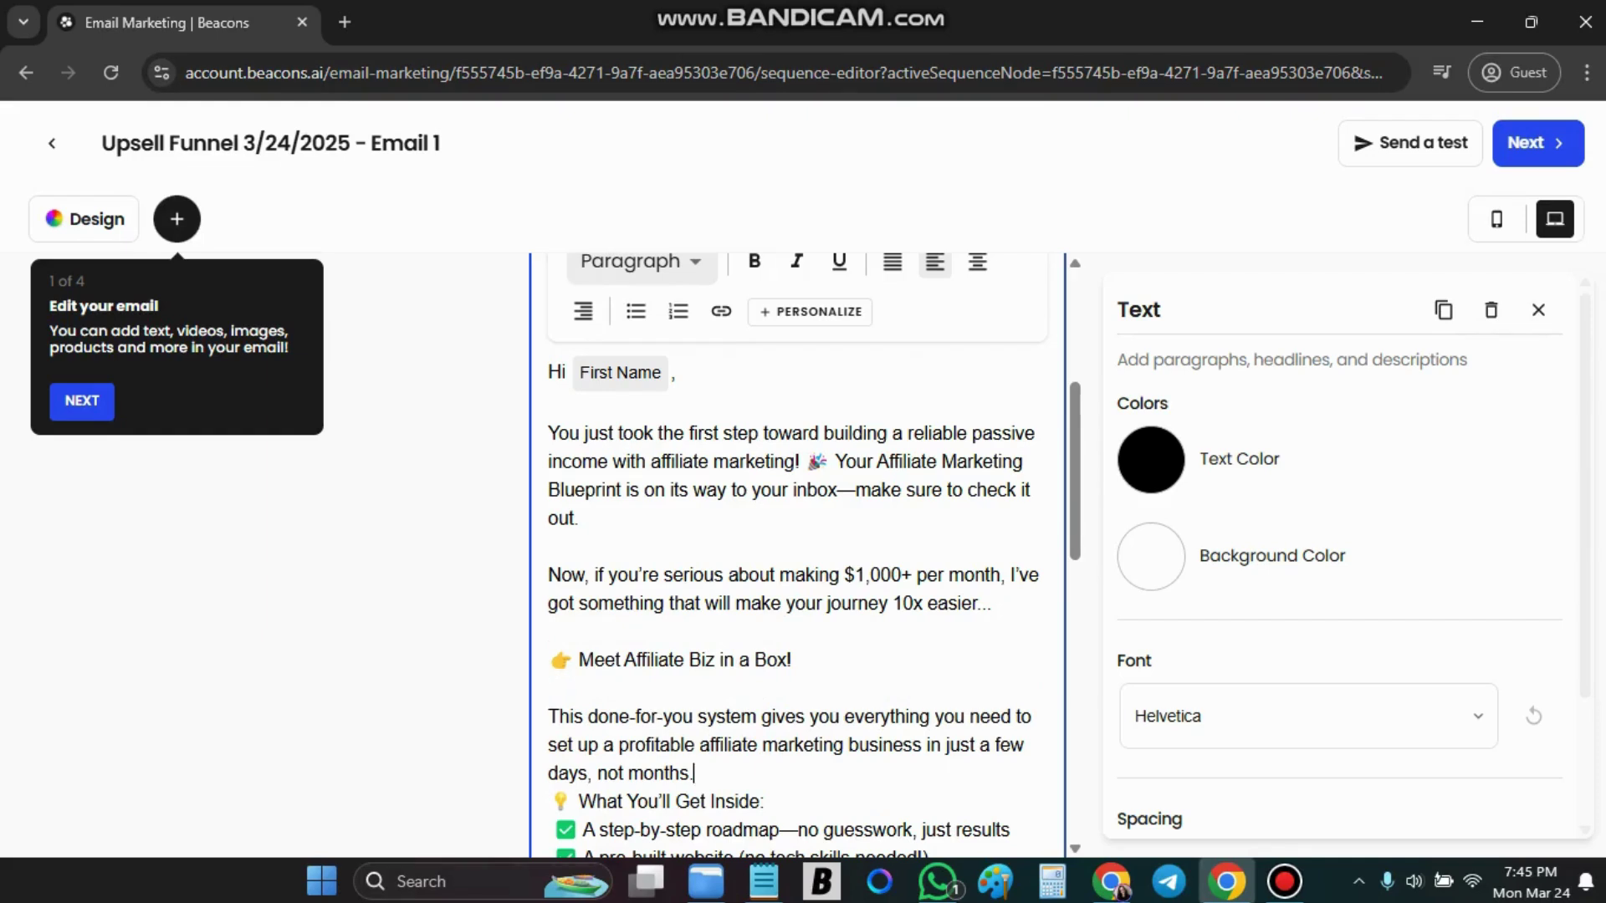
pyautogui.press('Return')
pyautogui.scroll(-3, 797, 552)
pyautogui.press('Return')
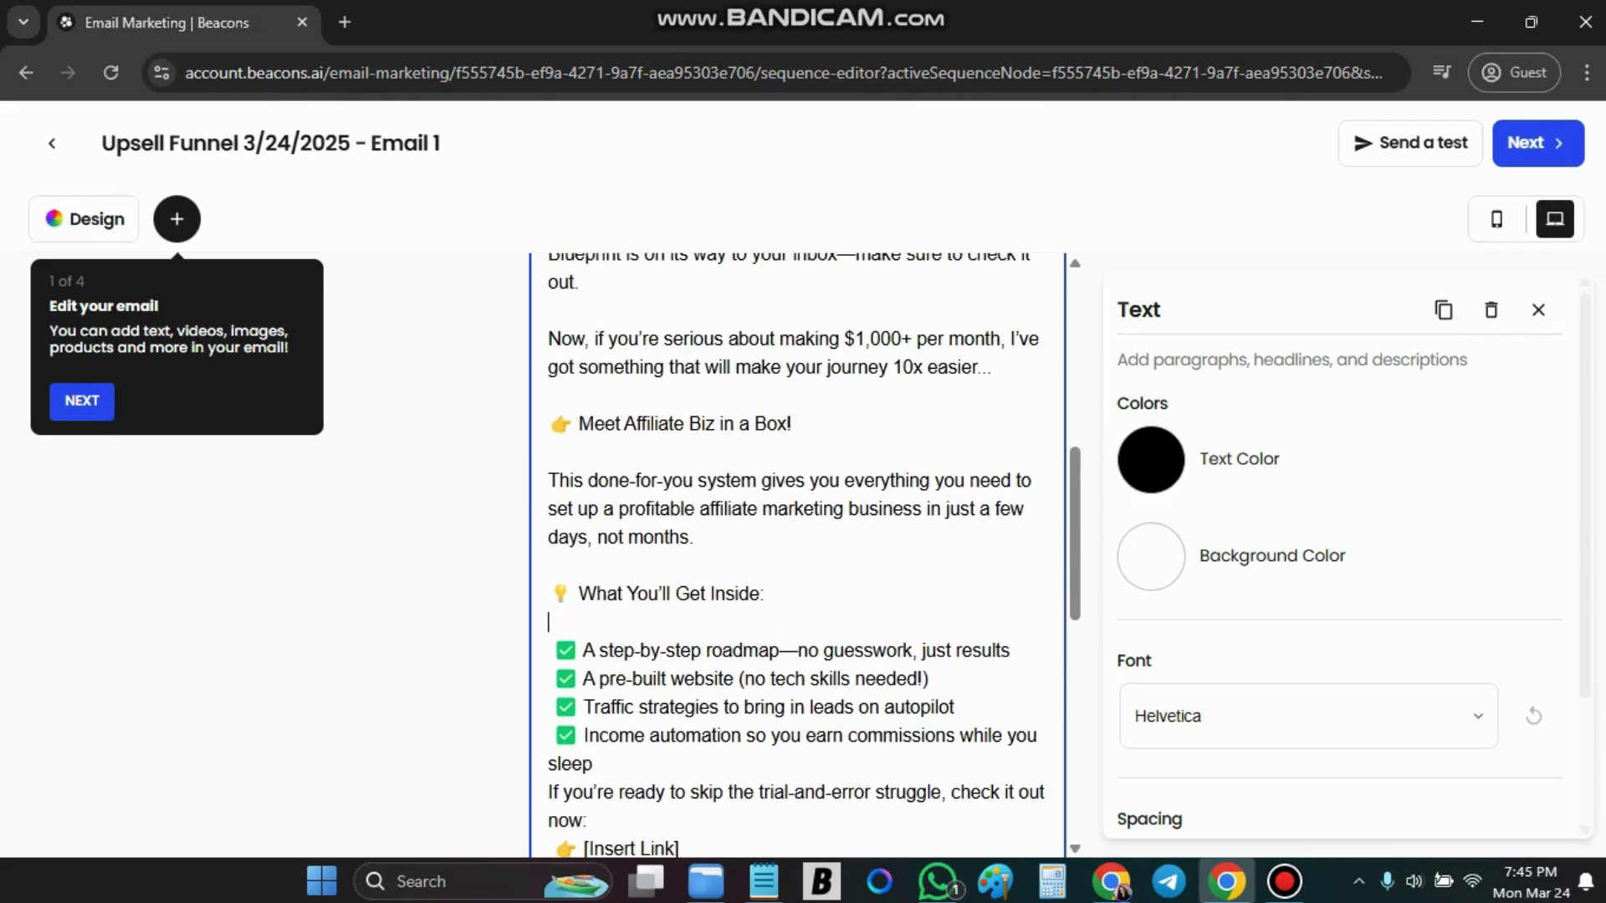
pyautogui.scroll(-1, 797, 552)
pyautogui.click(595, 646)
pyautogui.press('Return')
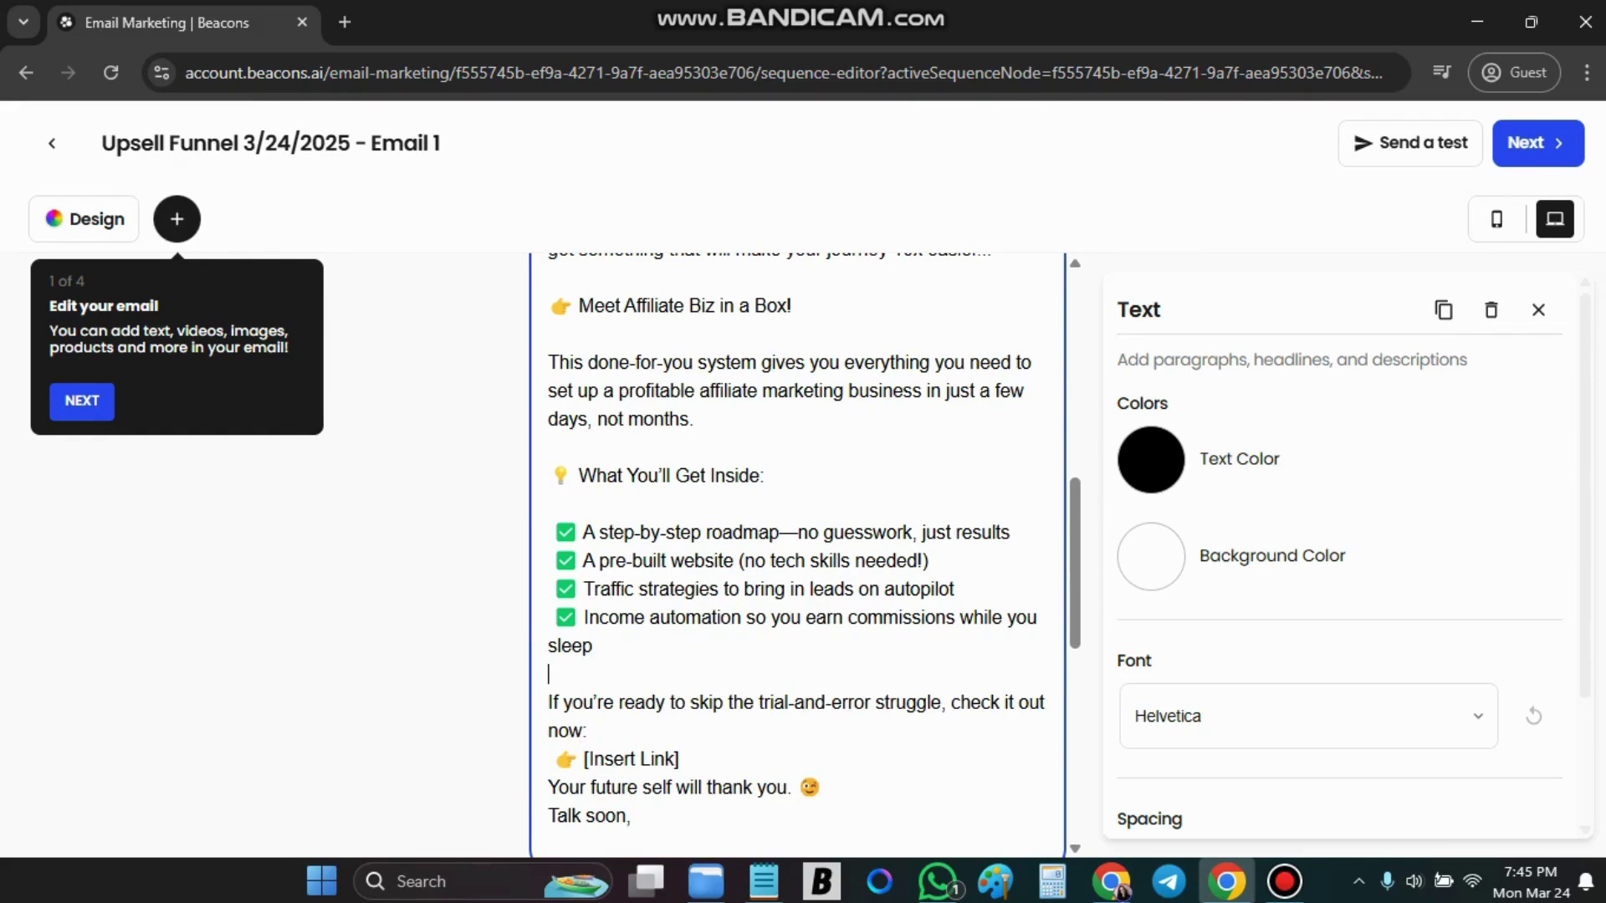
pyautogui.press('Return')
pyautogui.scroll(-3, 797, 552)
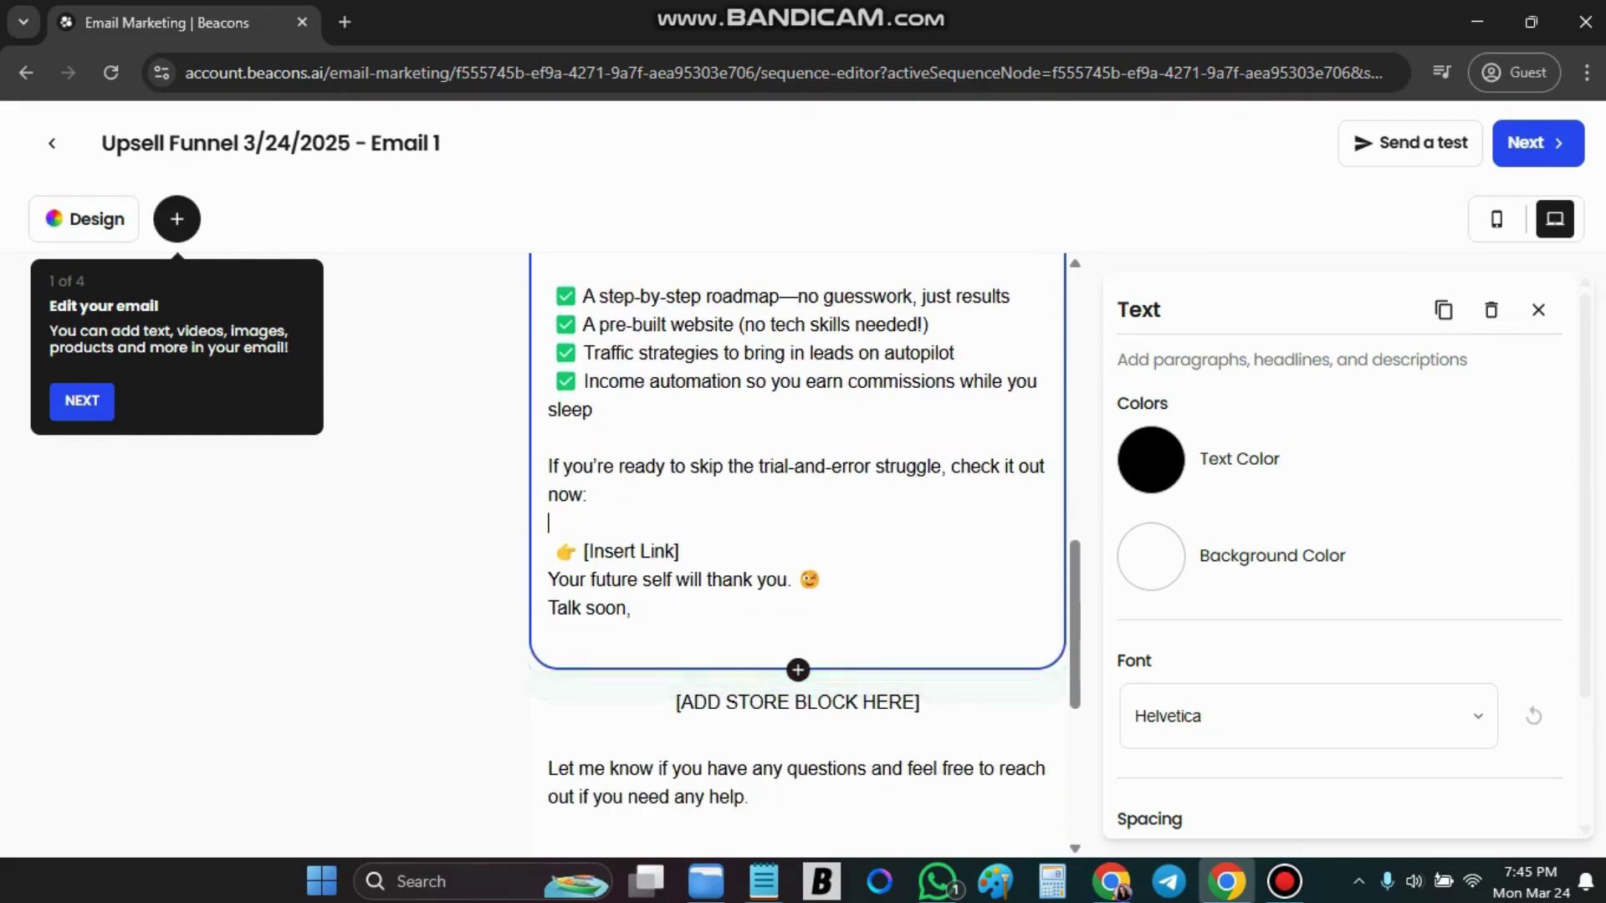
pyautogui.click(679, 552)
pyautogui.press('Return')
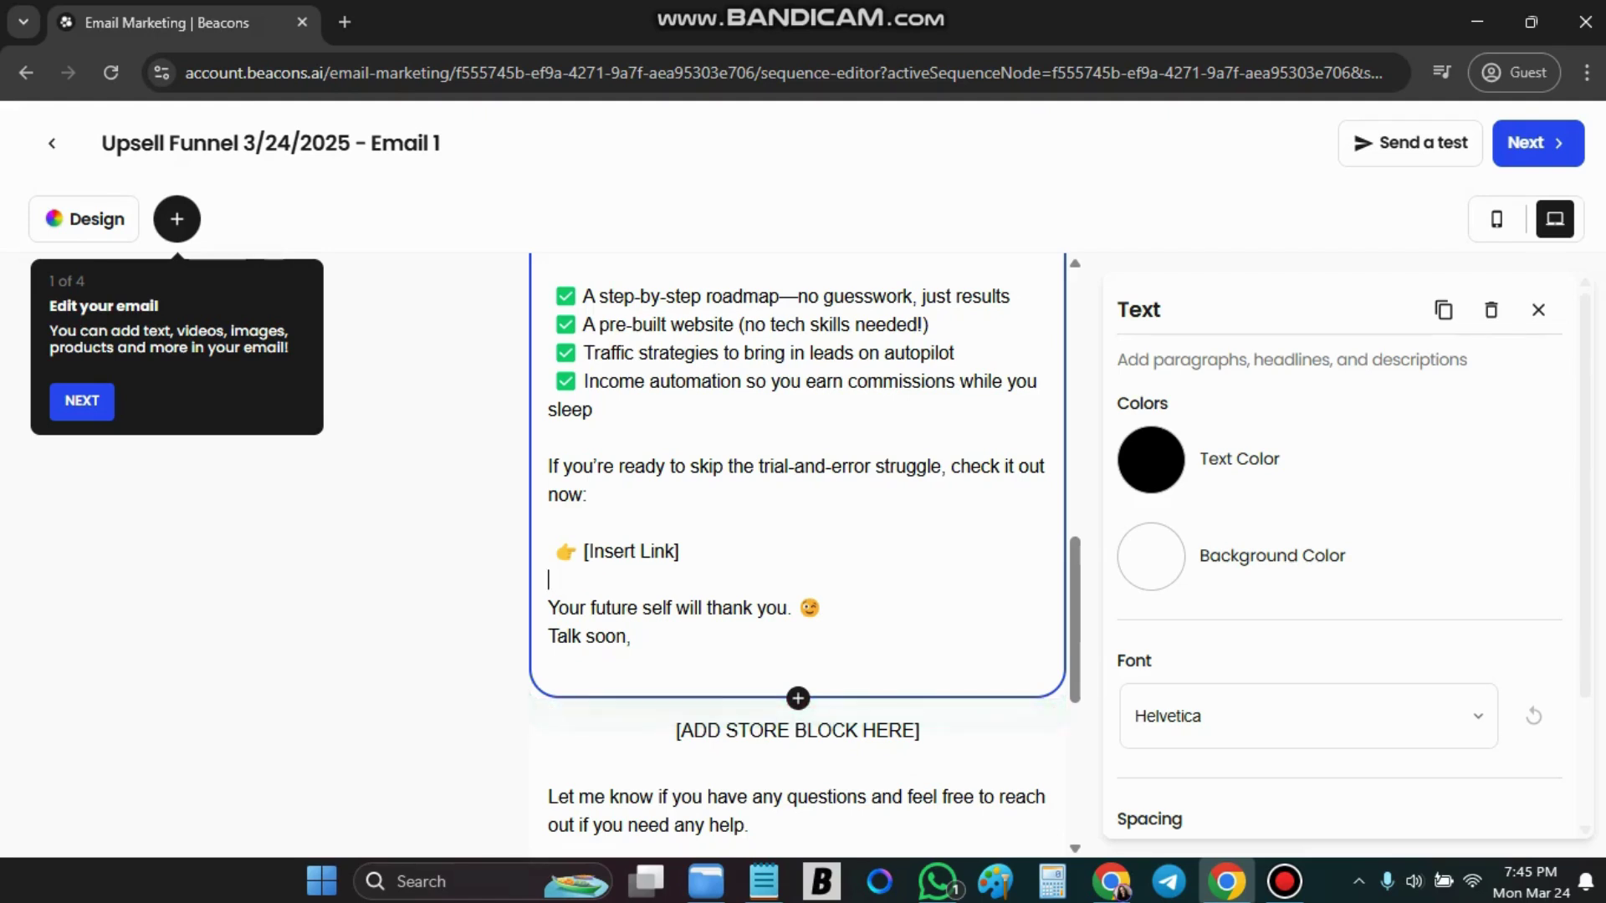
# Replace the "[Insert Link]" placeholder in the email body with "Click Here".
pyautogui.moveTo(631, 551); pyautogui.dragTo(584, 552)
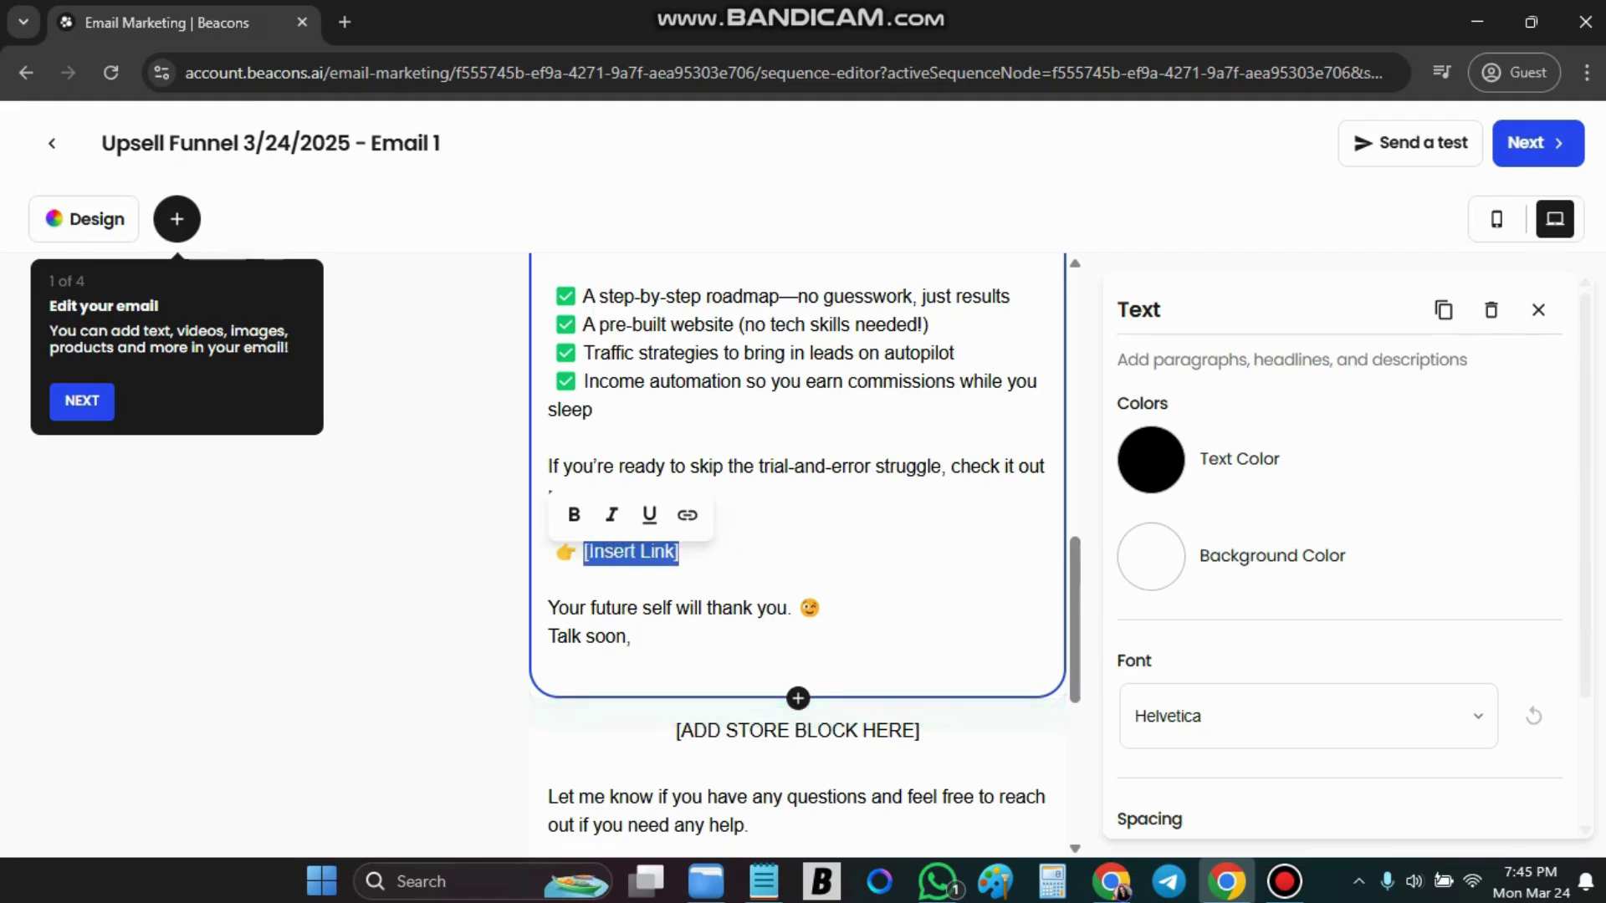
pyautogui.write('Click')
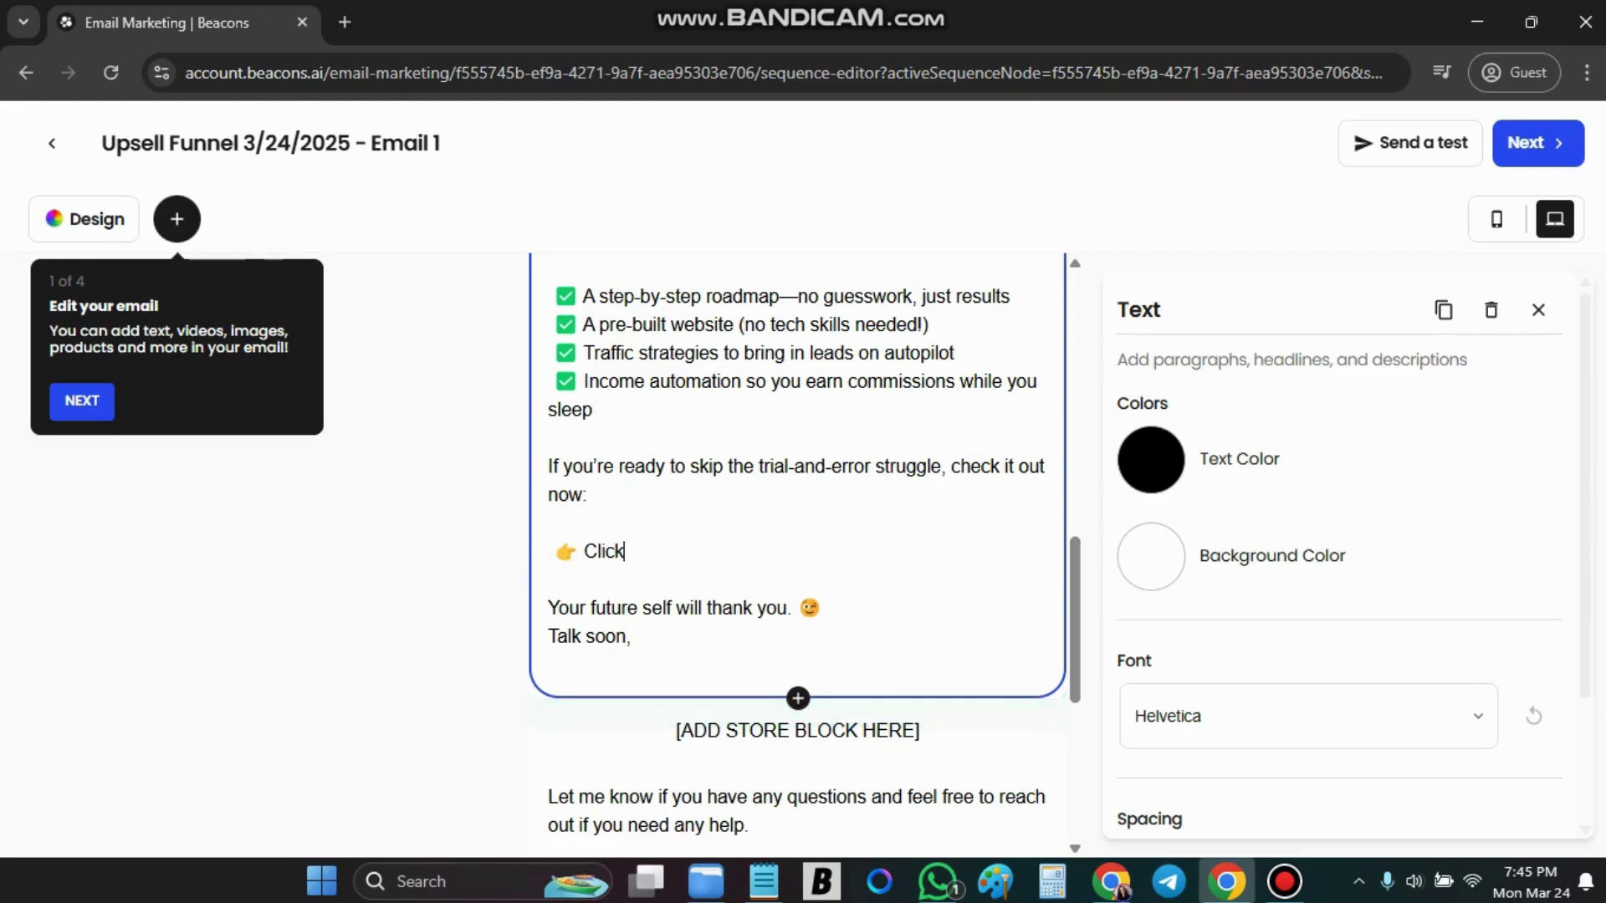
pyautogui.write(' Here')
# Start a hyperlink on the "Click Here" text and copy the selected affiliate URL from the Notepad notes.
pyautogui.moveTo(583, 551); pyautogui.dragTo(669, 551)
pyautogui.click(682, 515)
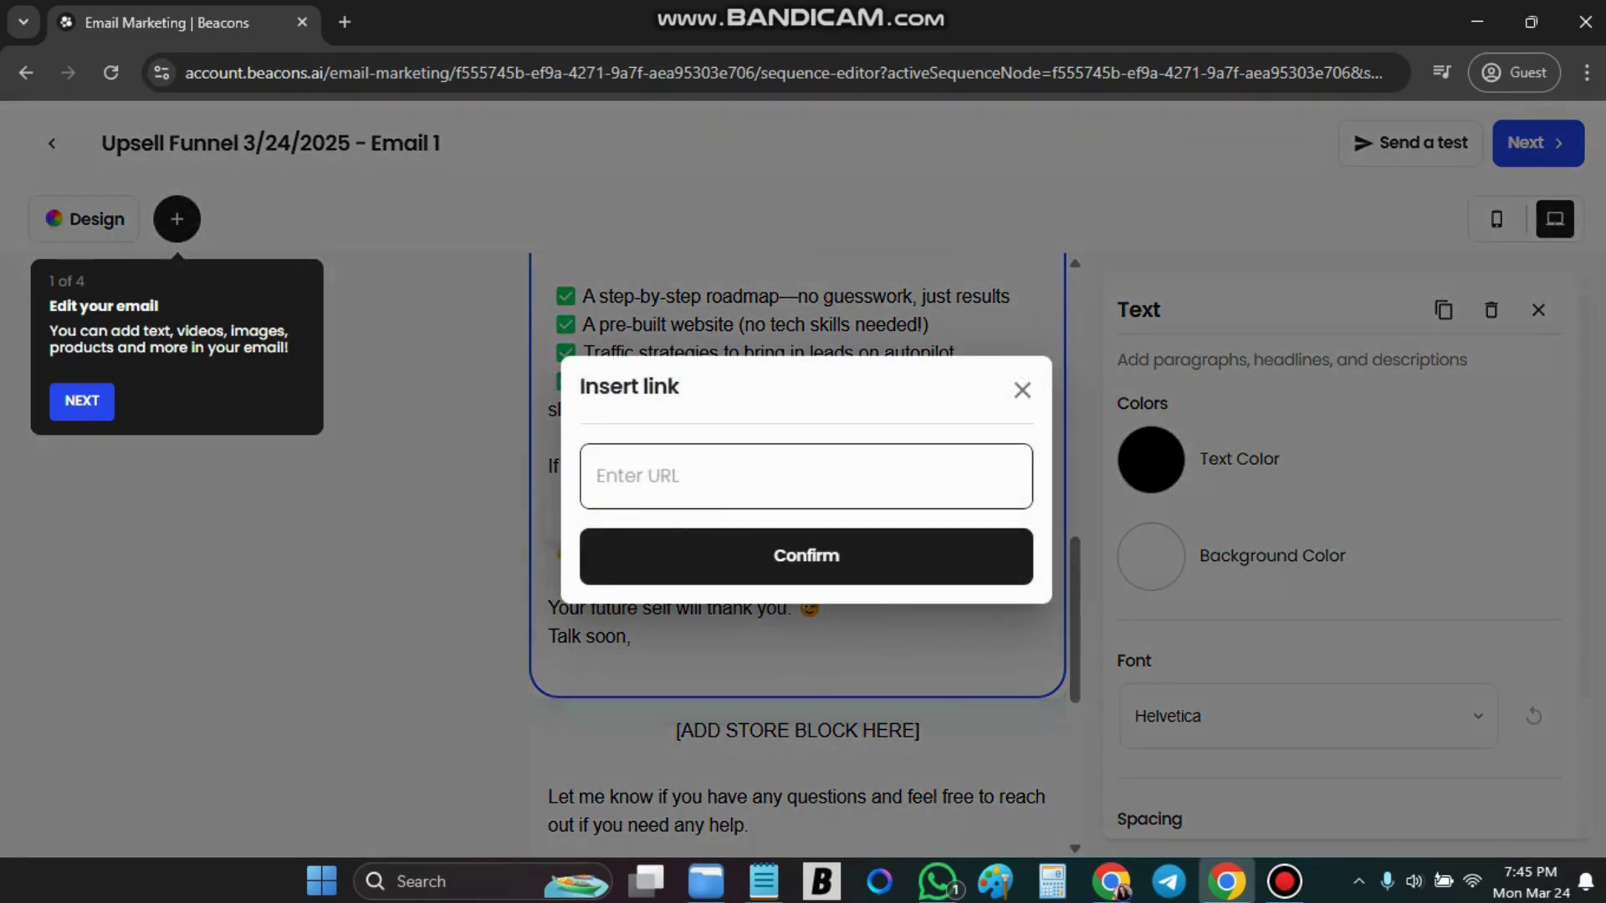
pyautogui.click(763, 881)
pyautogui.rightClick(550, 354)
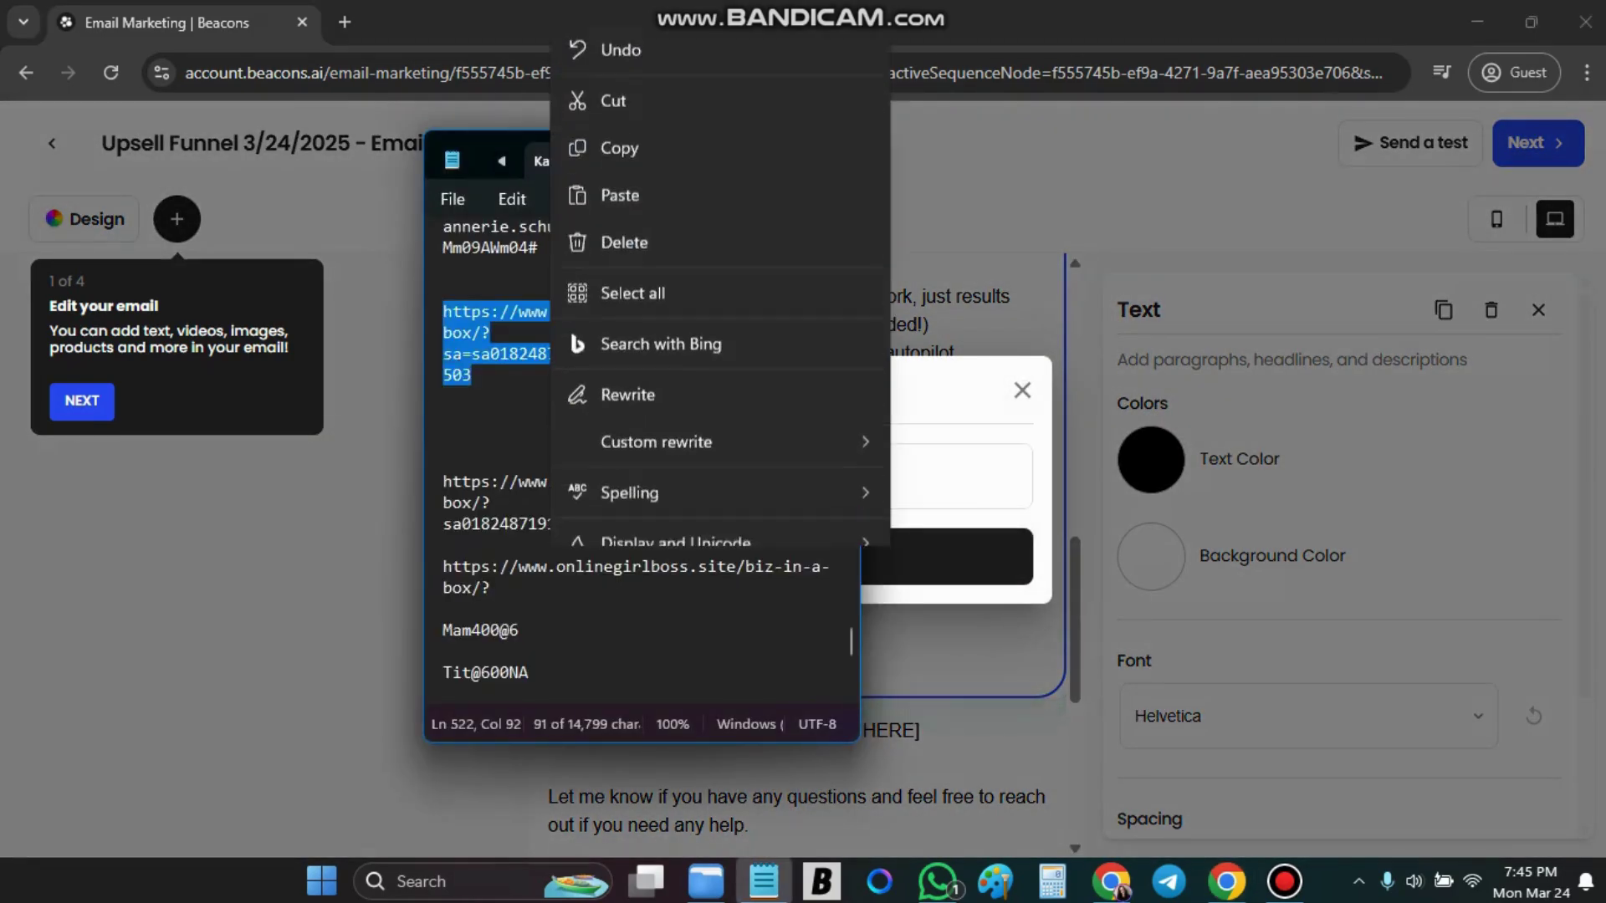
pyautogui.press('Down')
pyautogui.press('Down')
pyautogui.press('Down')
pyautogui.press('Return')
pyautogui.hotkey('alt', 'Tab')
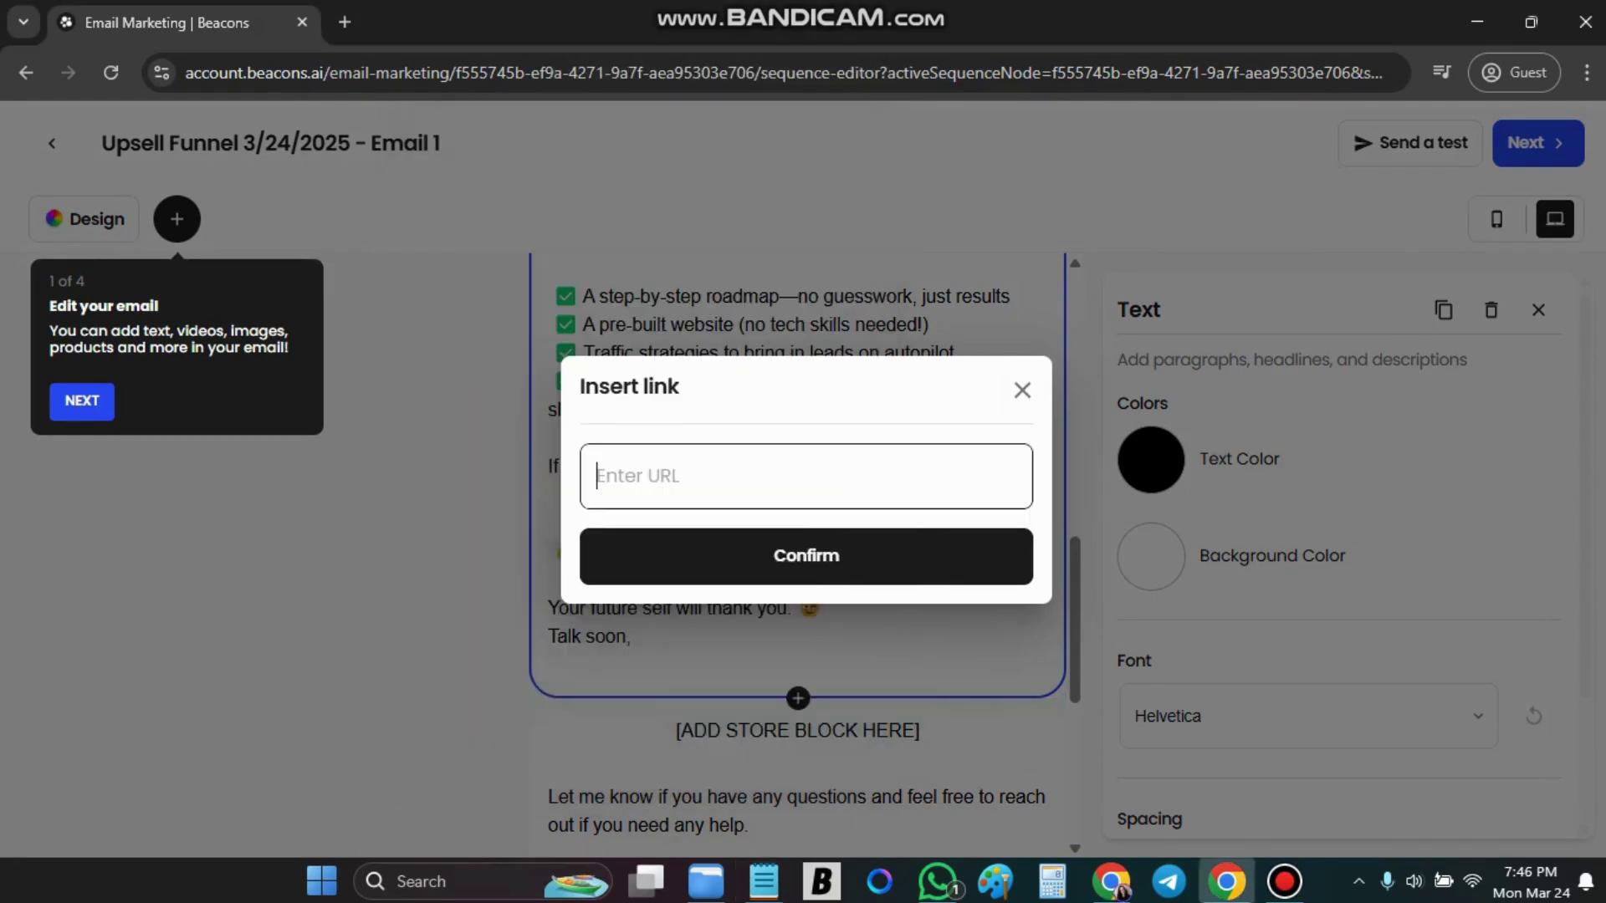
# Paste the copied affiliate URL as the link target of "Click Here" and confirm it.
pyautogui.hotkey('shift', 'F10')
pyautogui.press('Down')
pyautogui.press('Down')
pyautogui.press('Down')
pyautogui.press('Down')
pyautogui.press('Return')
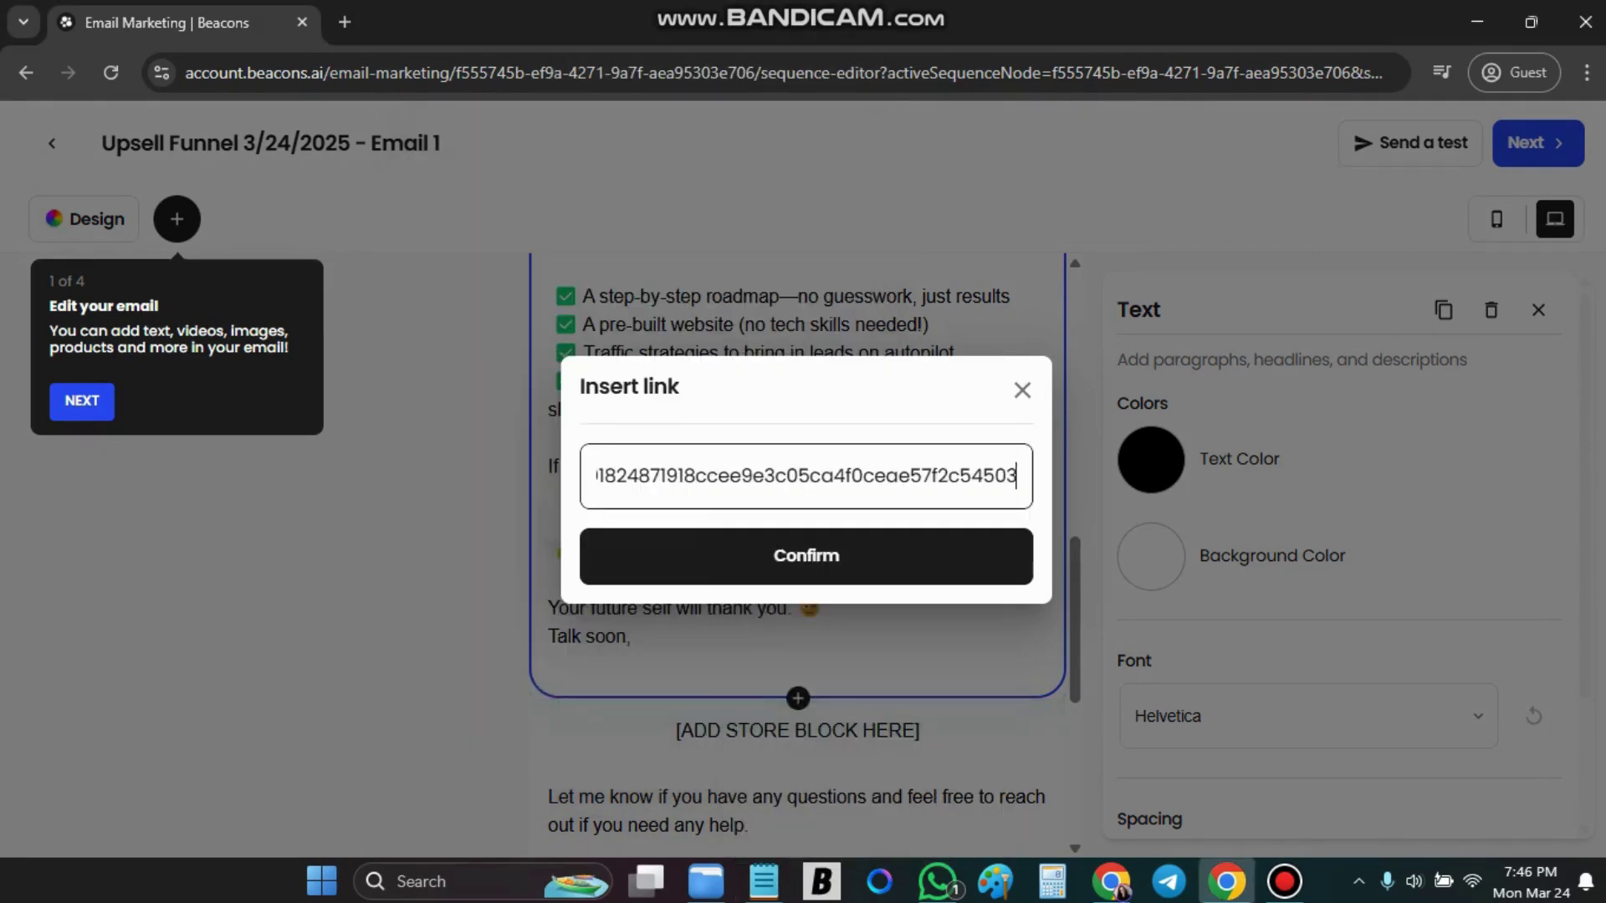
pyautogui.press('Return')
pyautogui.scroll(-7, 798, 552)
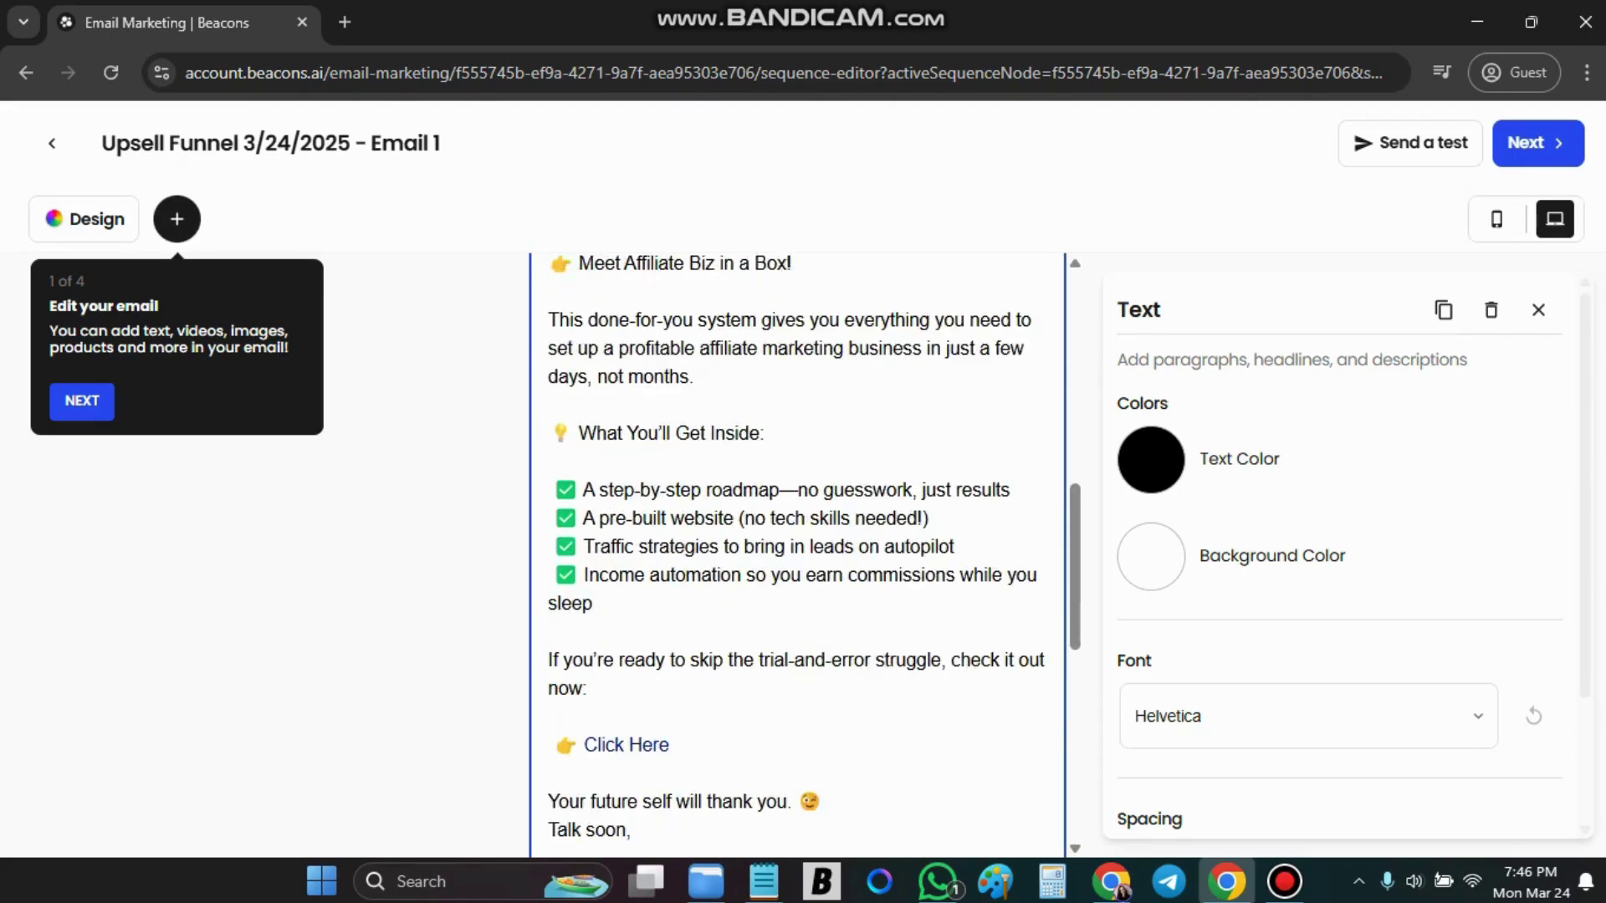
pyautogui.scroll(-4, 798, 552)
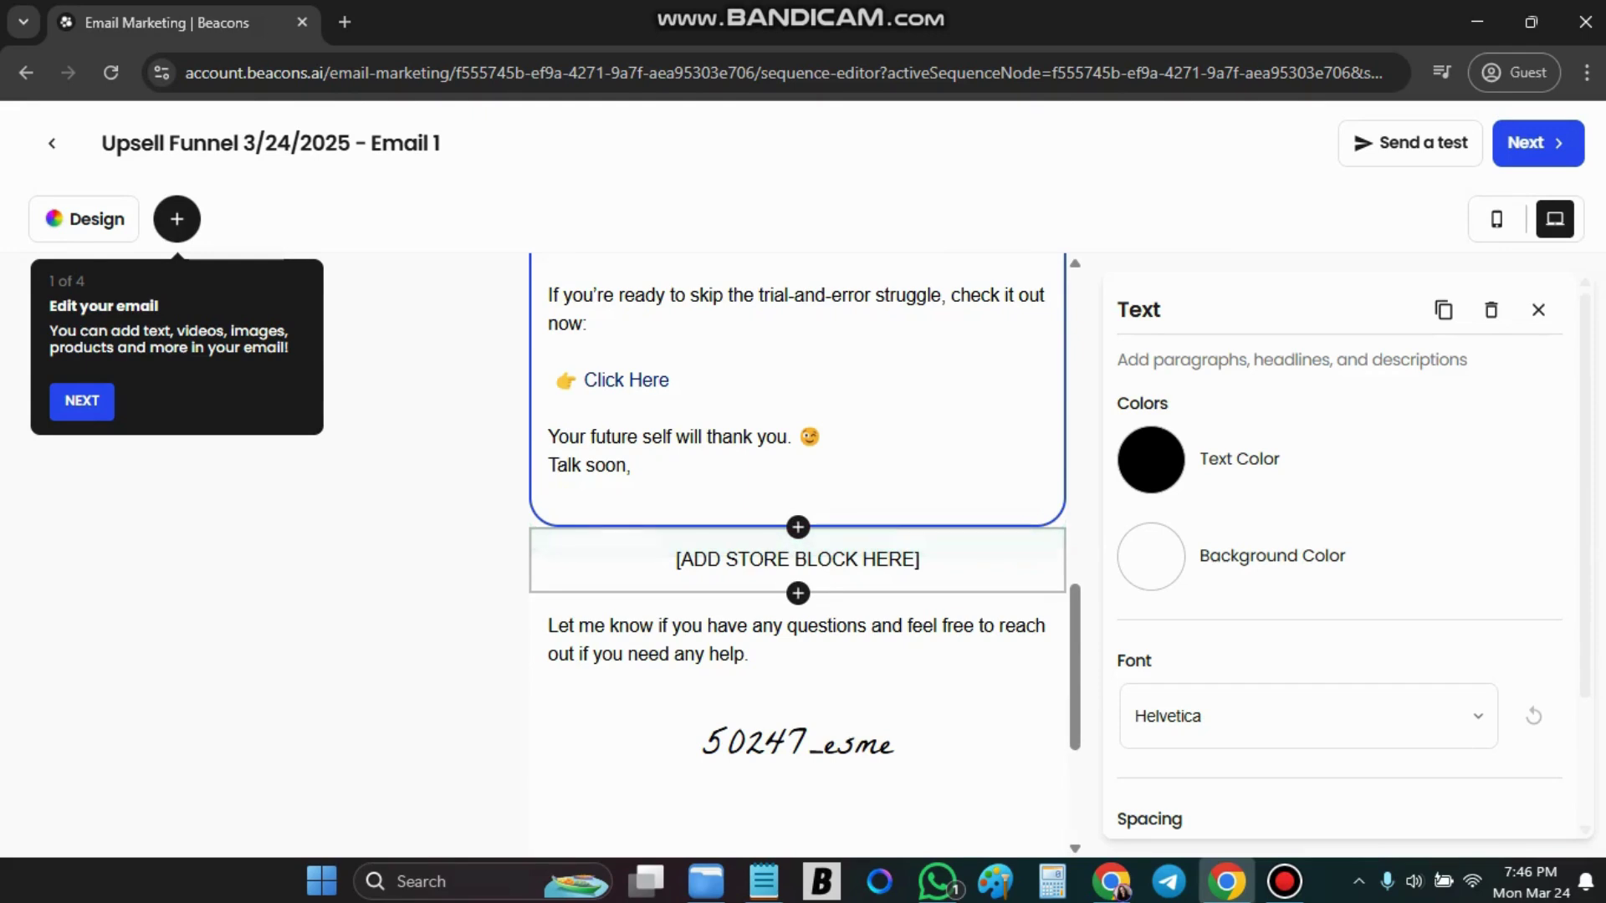
pyautogui.scroll(-2, 798, 560)
pyautogui.scroll(-1, 797, 560)
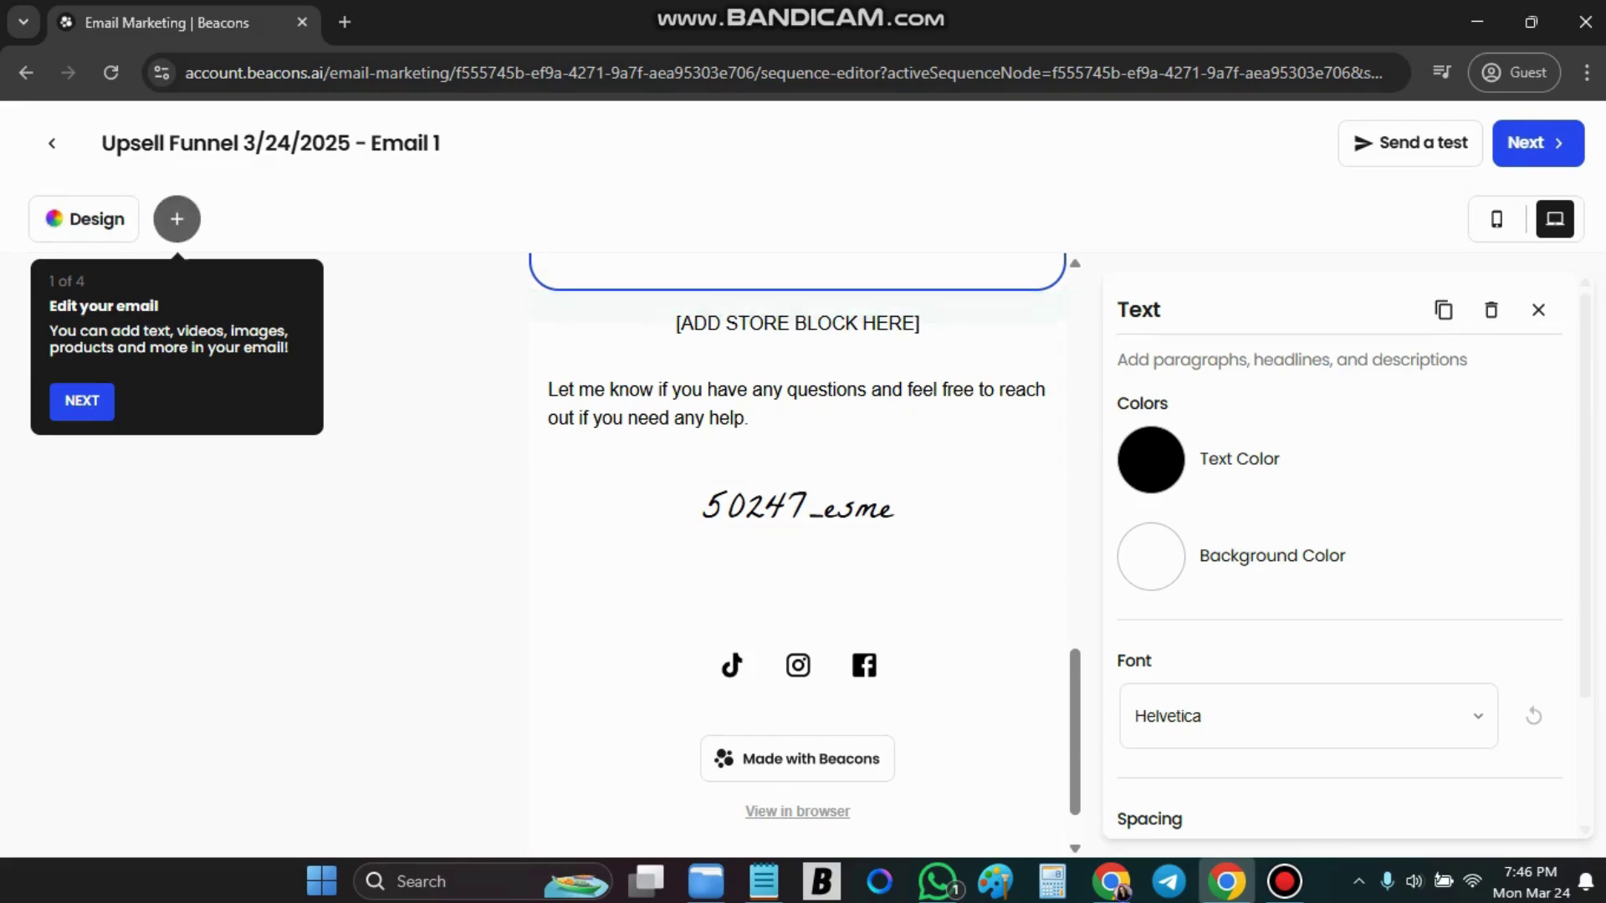
# Look at the block types that can be added to the email and finish the editor's introductory tour.
pyautogui.click(177, 219)
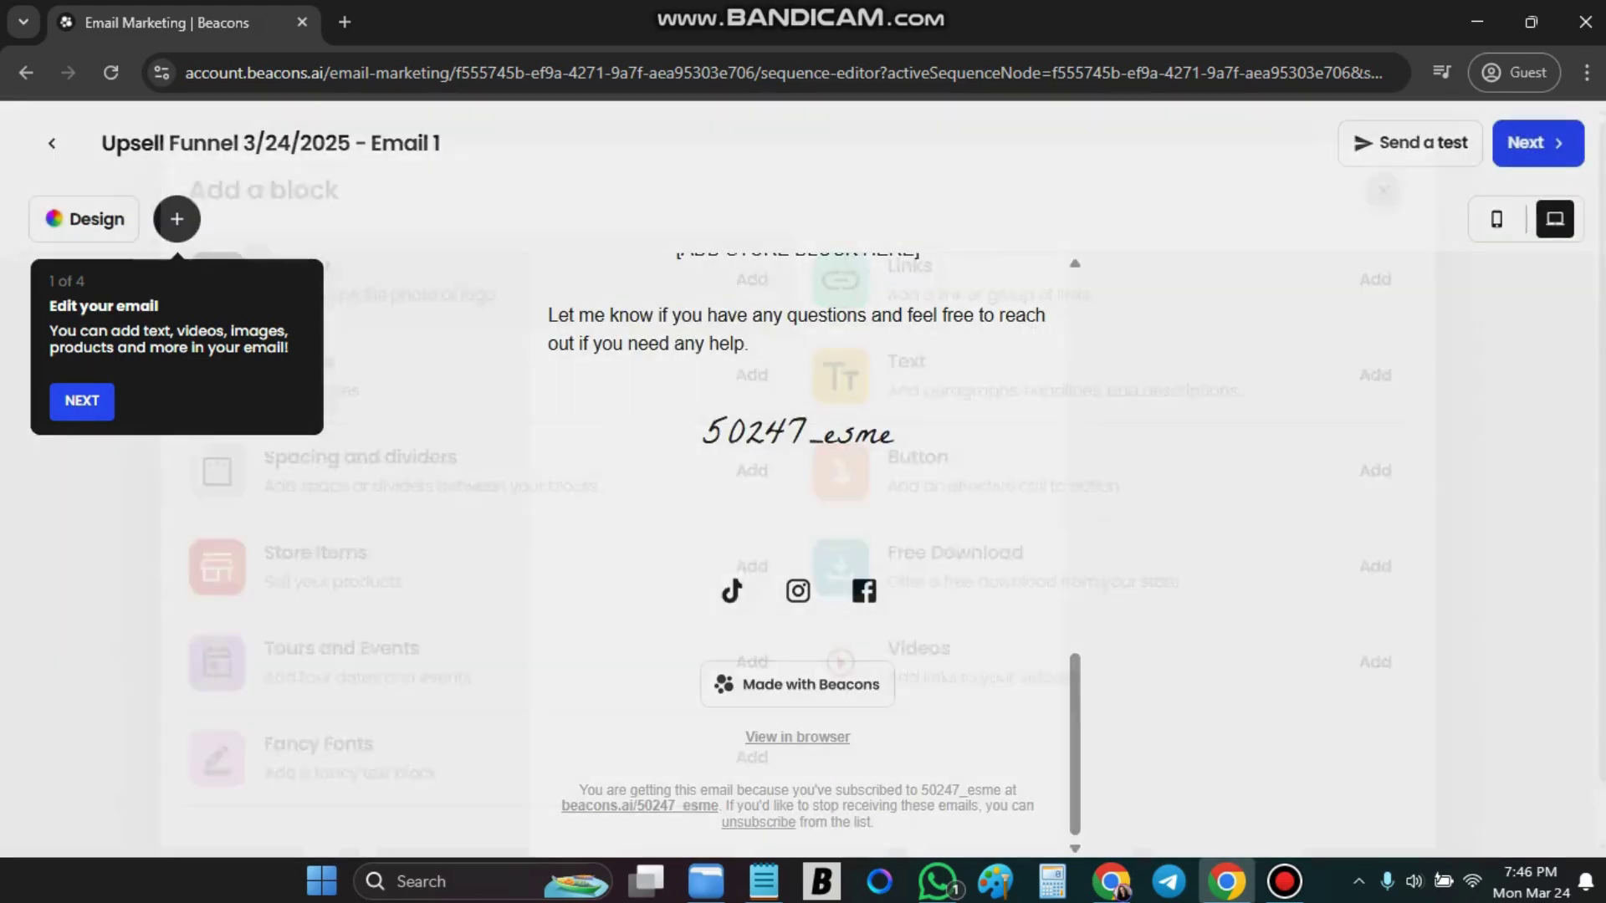
pyautogui.click(1383, 191)
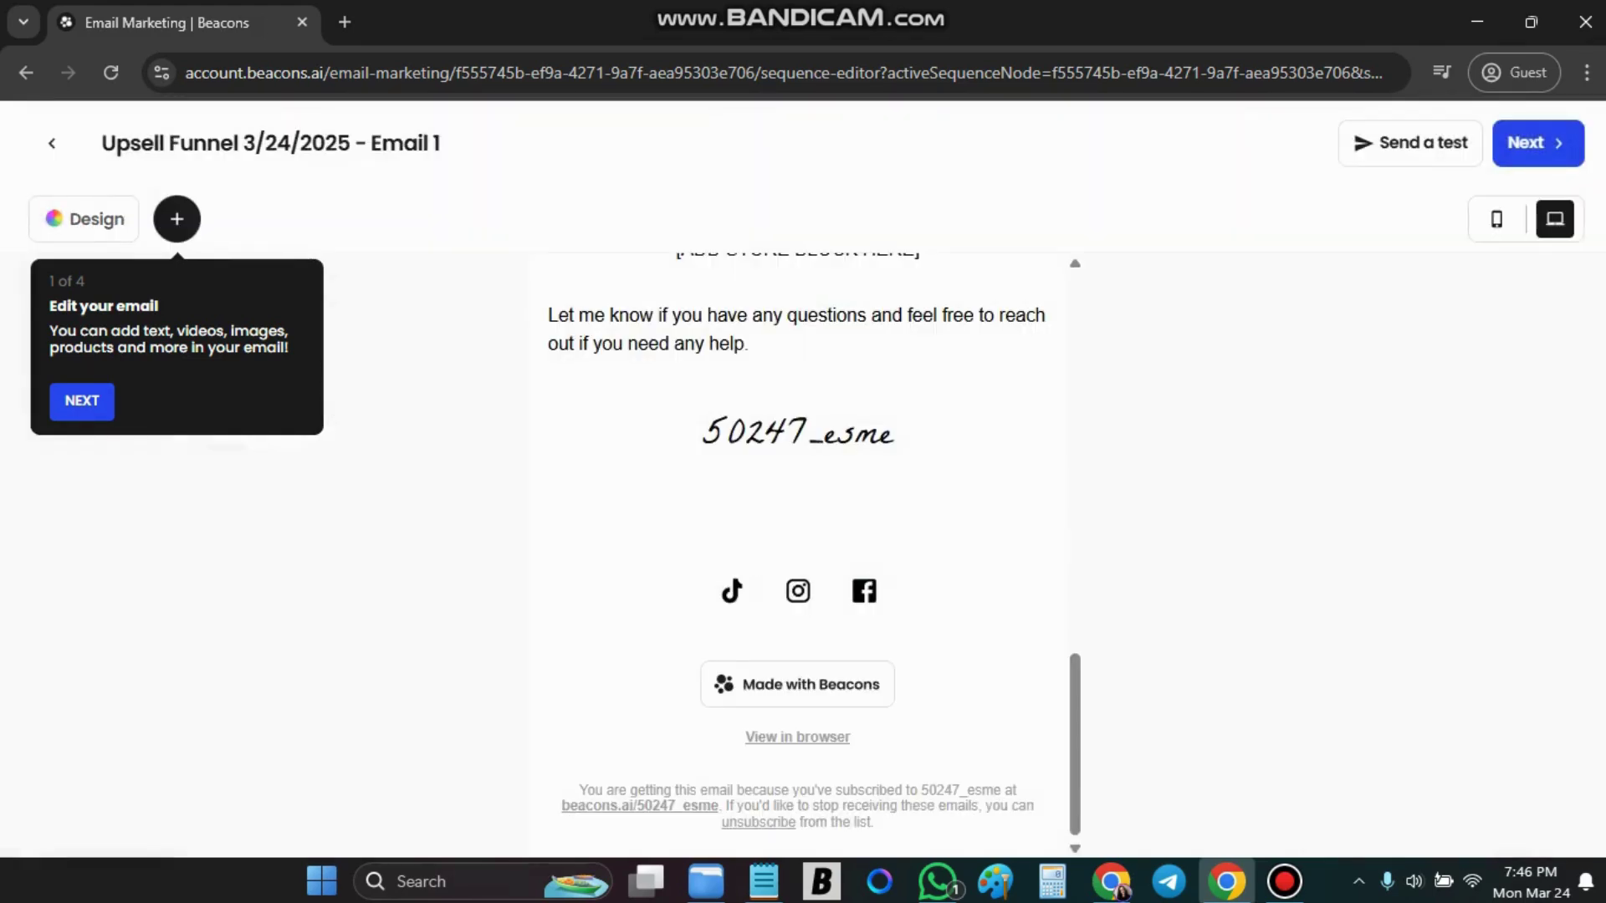
pyautogui.click(82, 402)
pyautogui.click(237, 394)
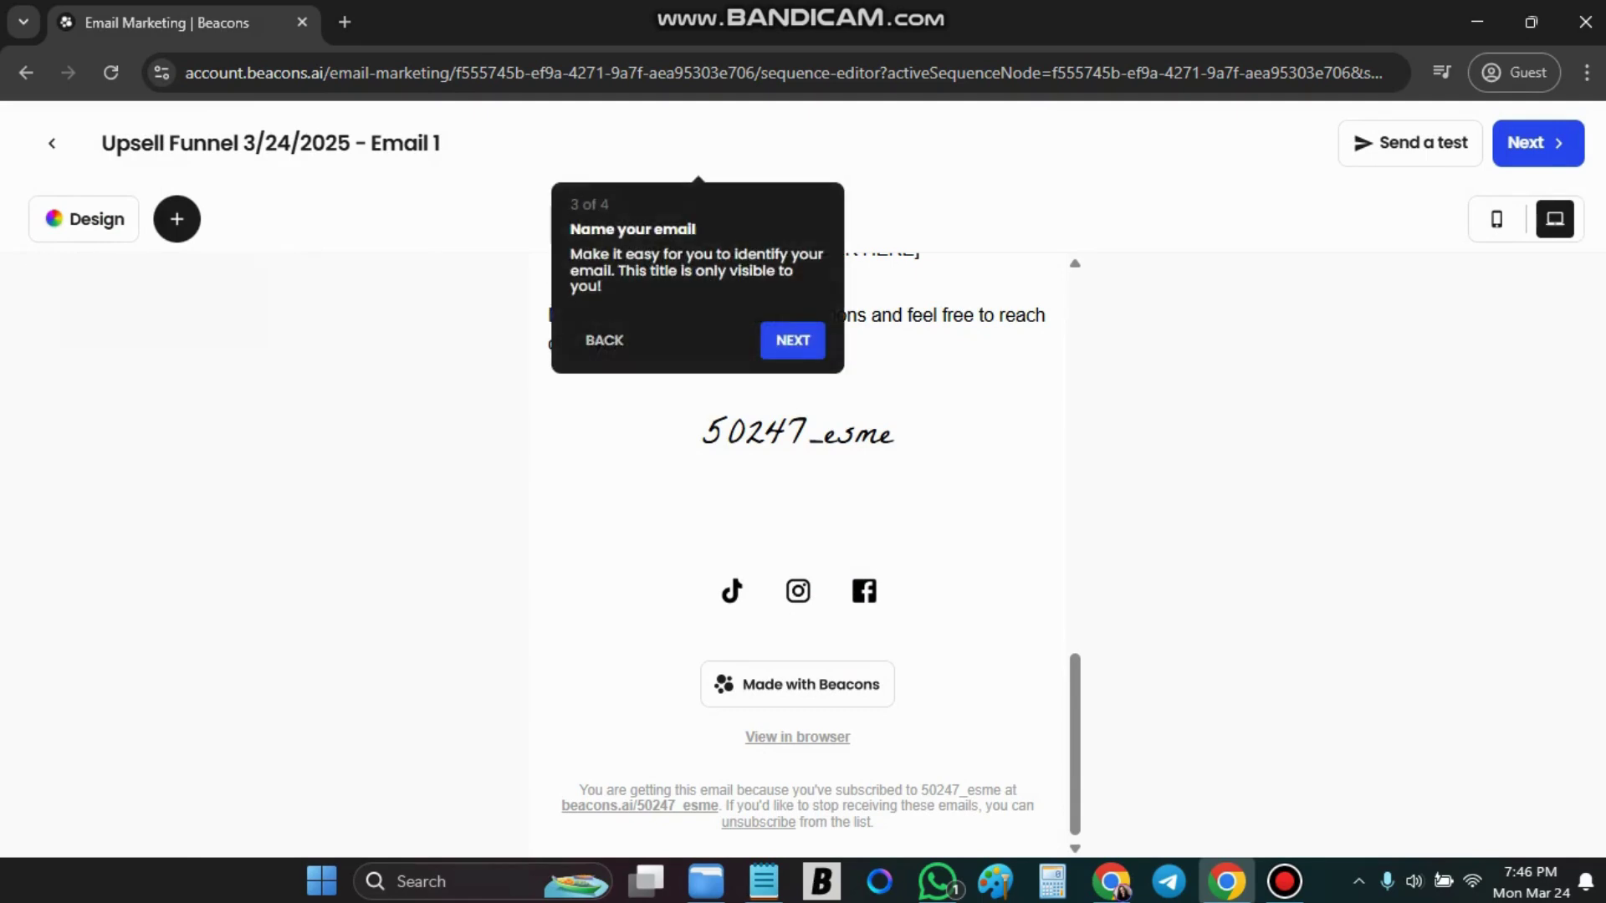
pyautogui.click(792, 341)
pyautogui.click(1537, 342)
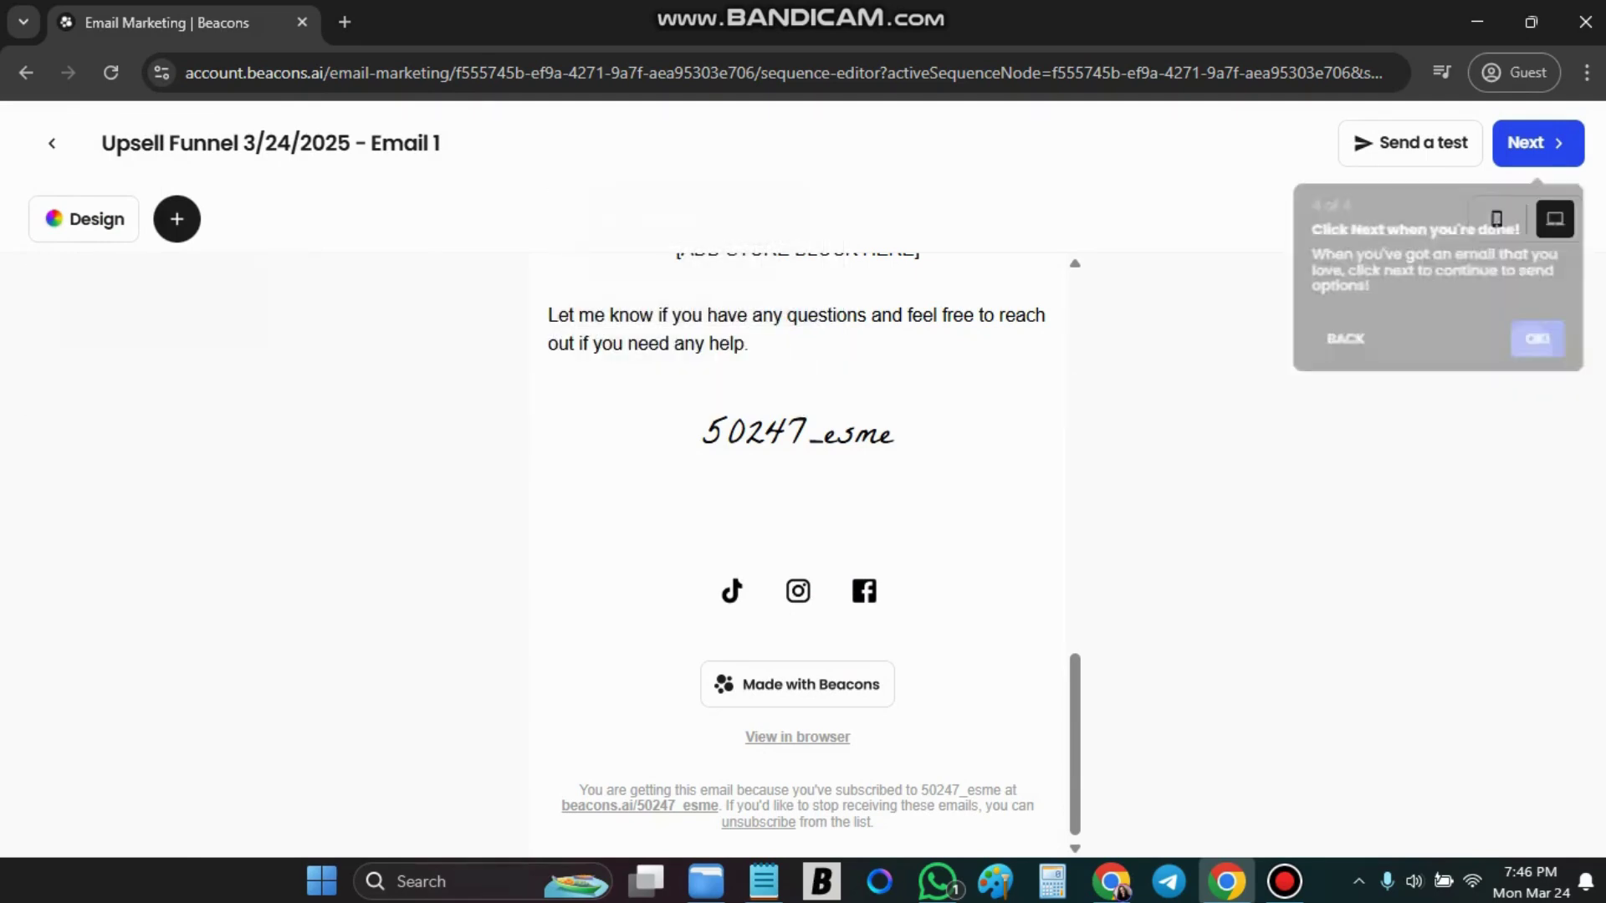
# Check the email's design options and review its content from the header to the "Click Here" link.
pyautogui.click(84, 219)
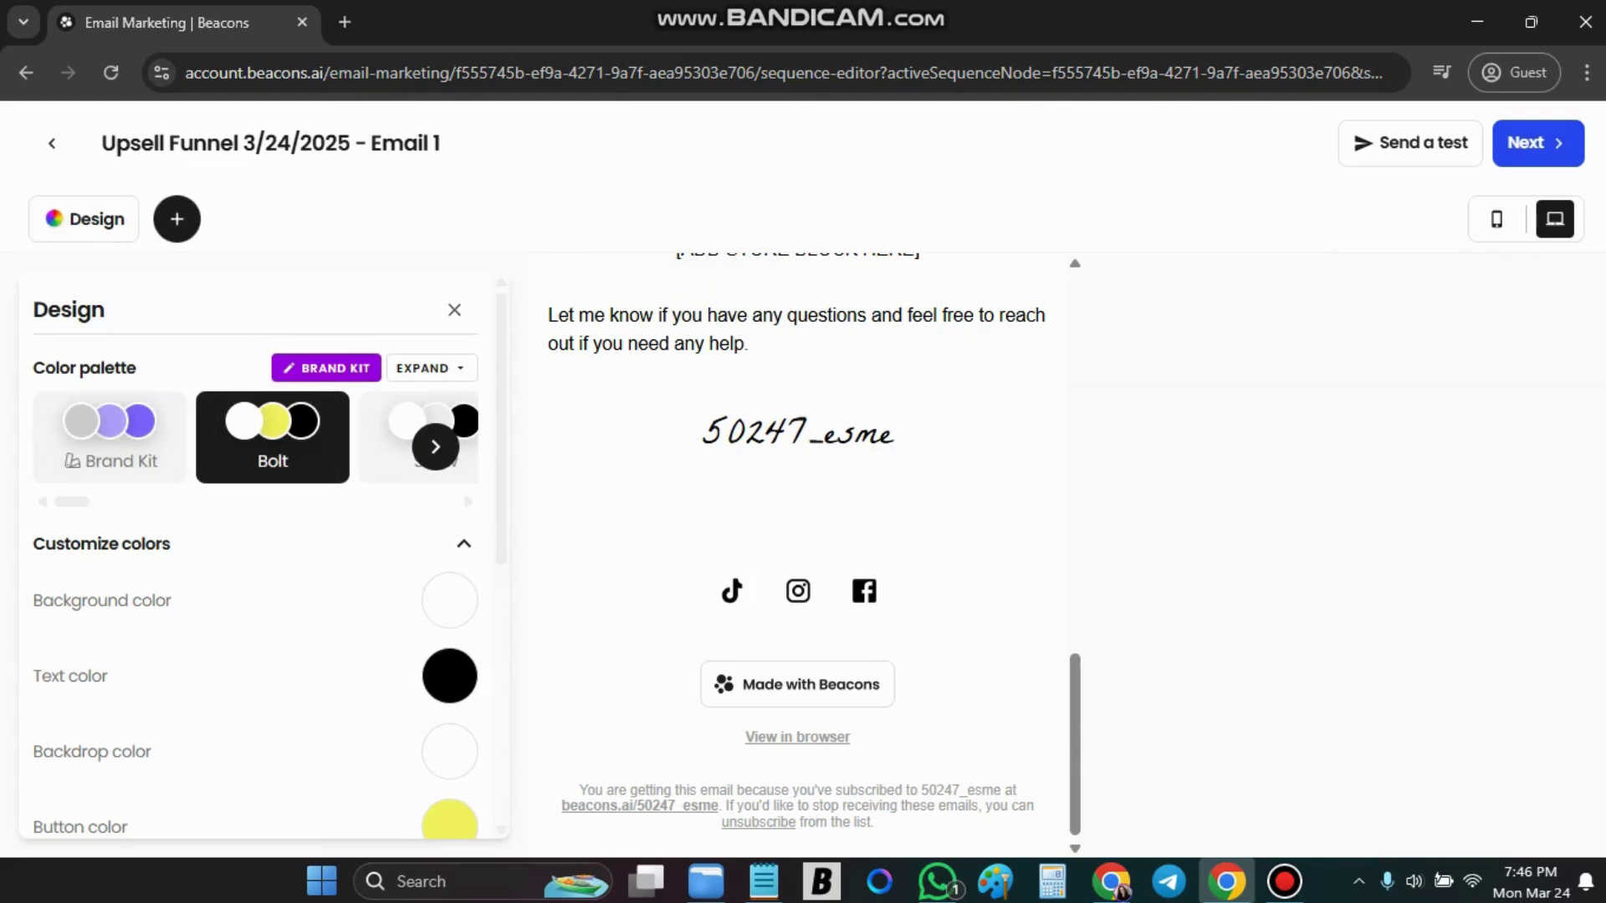
pyautogui.click(454, 309)
pyautogui.scroll(8, 797, 669)
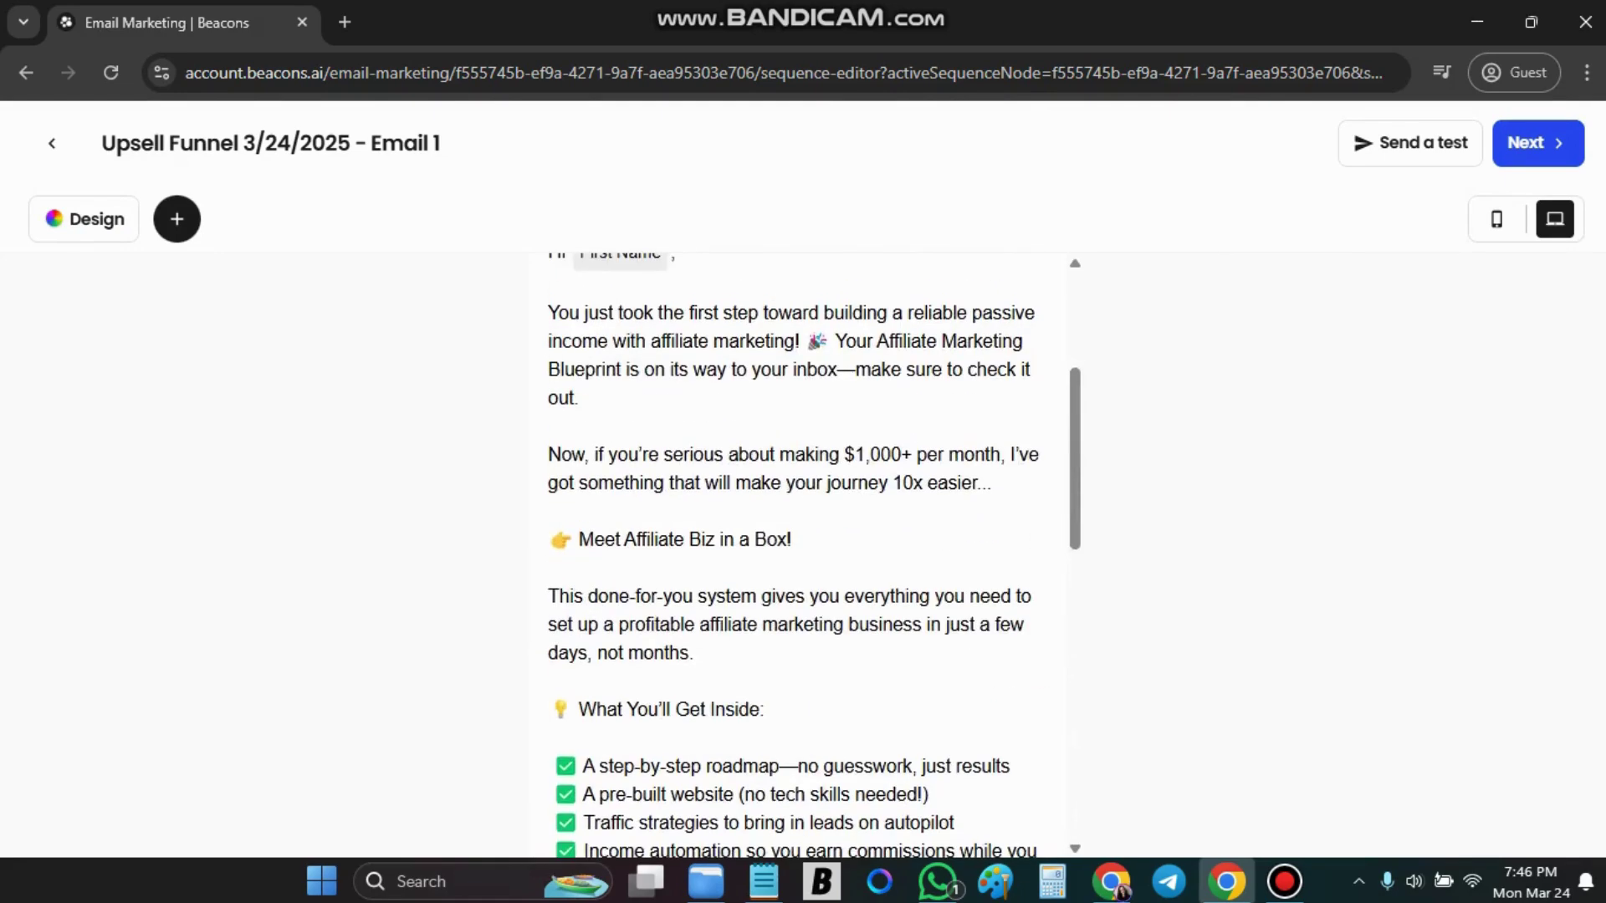
pyautogui.scroll(3, 794, 552)
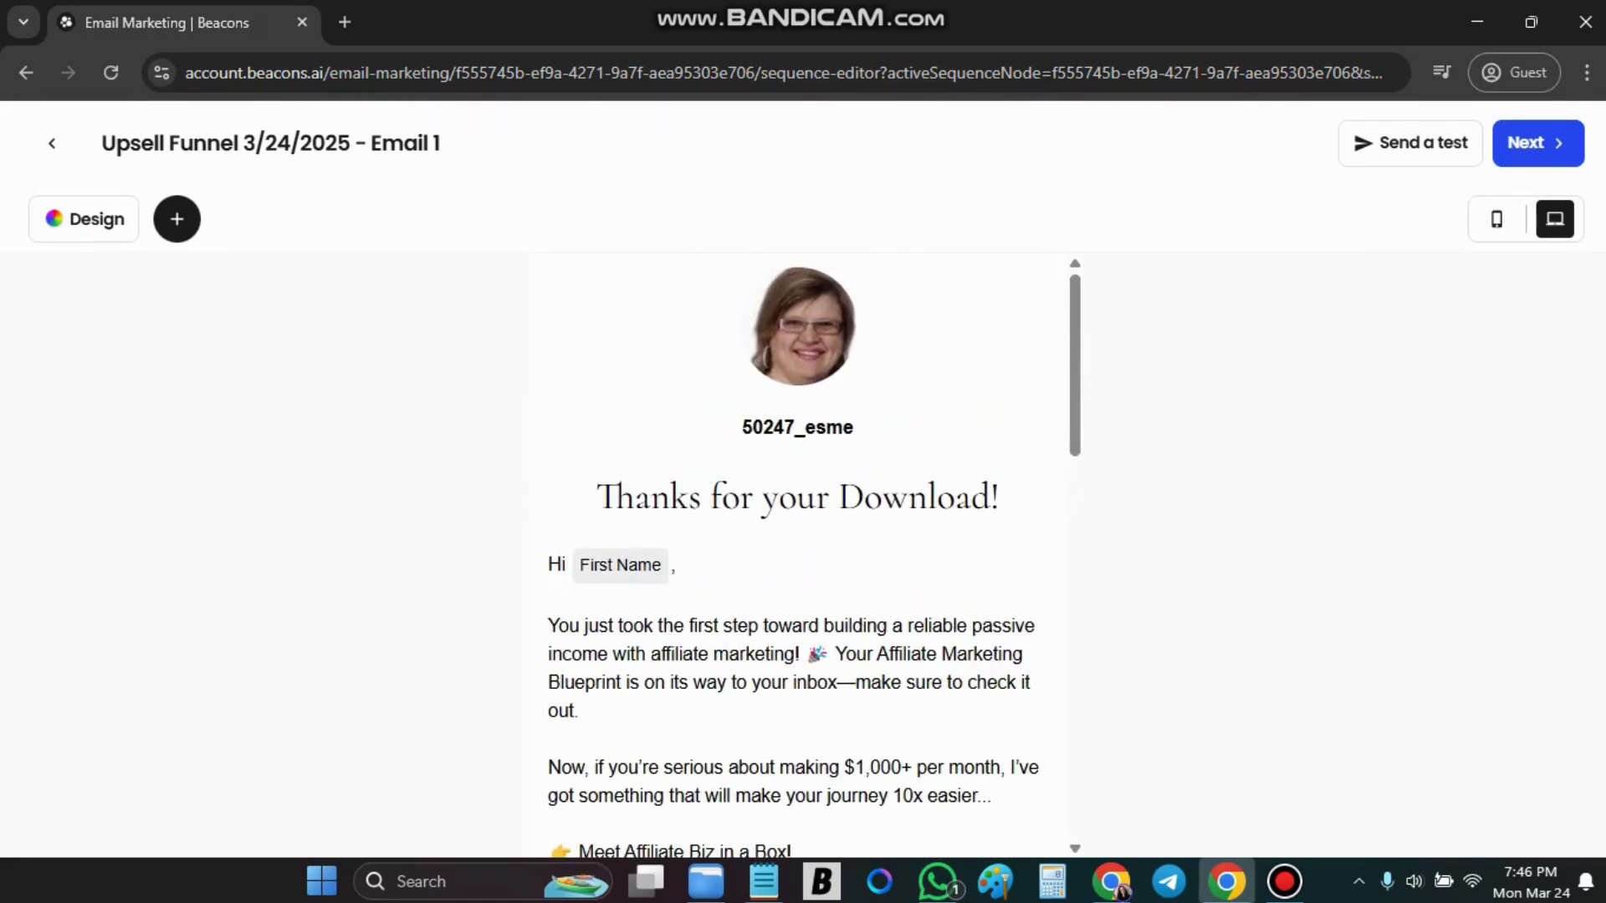
pyautogui.scroll(-7, 798, 552)
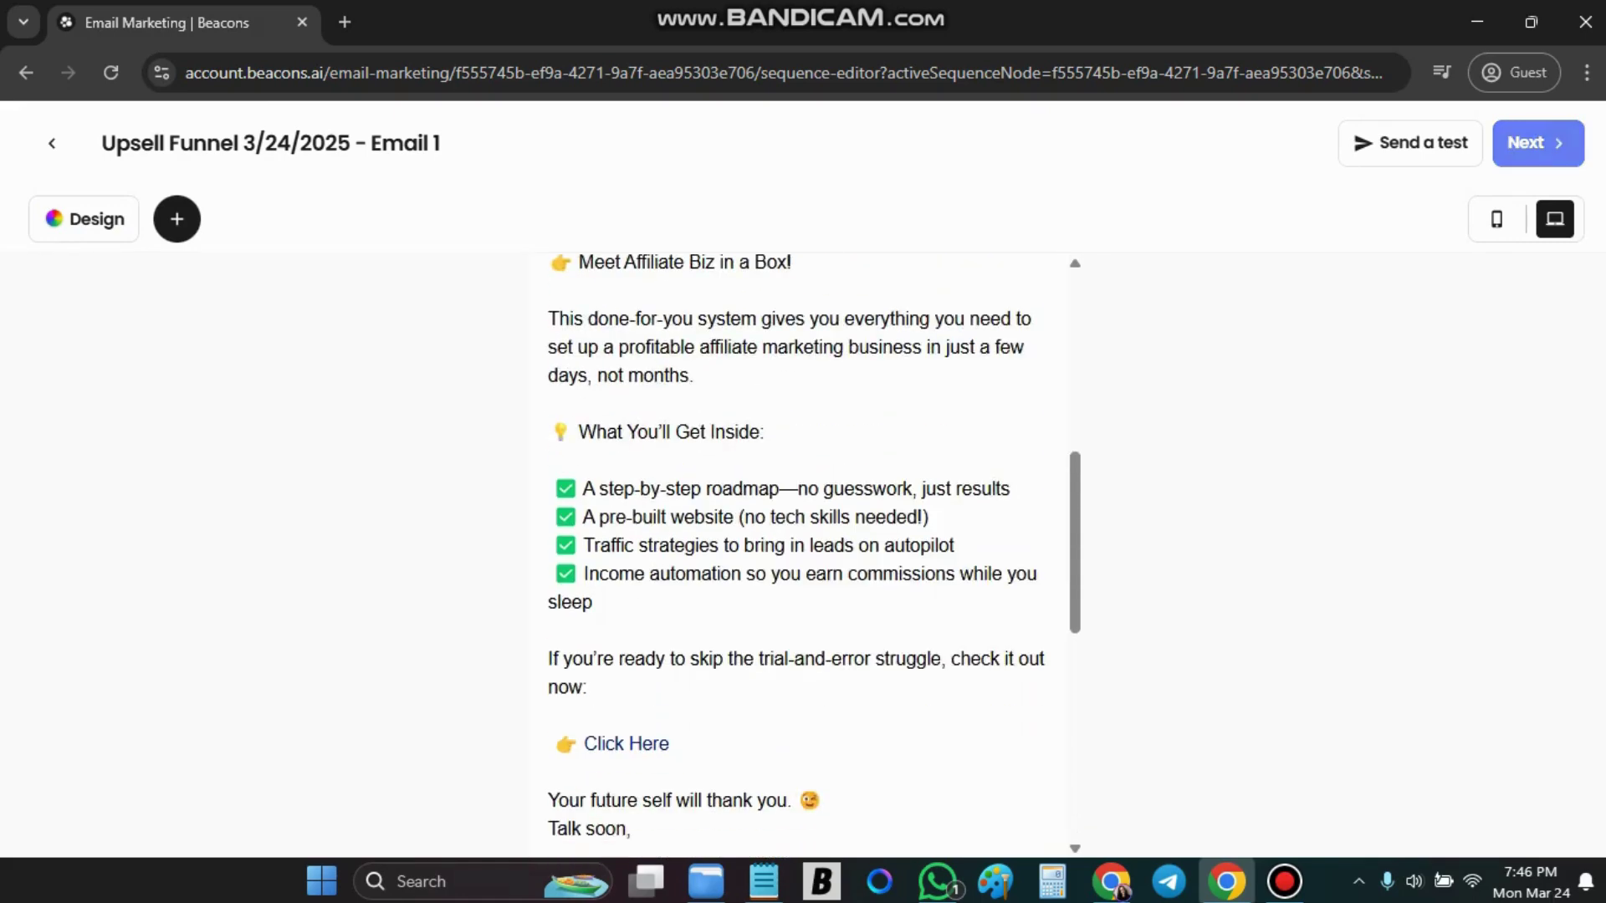
# Continue to the subject settings of Email 1 and paste "Your Free Affiliate Blueprint + What's Next" as the subject line.
pyautogui.click(1535, 143)
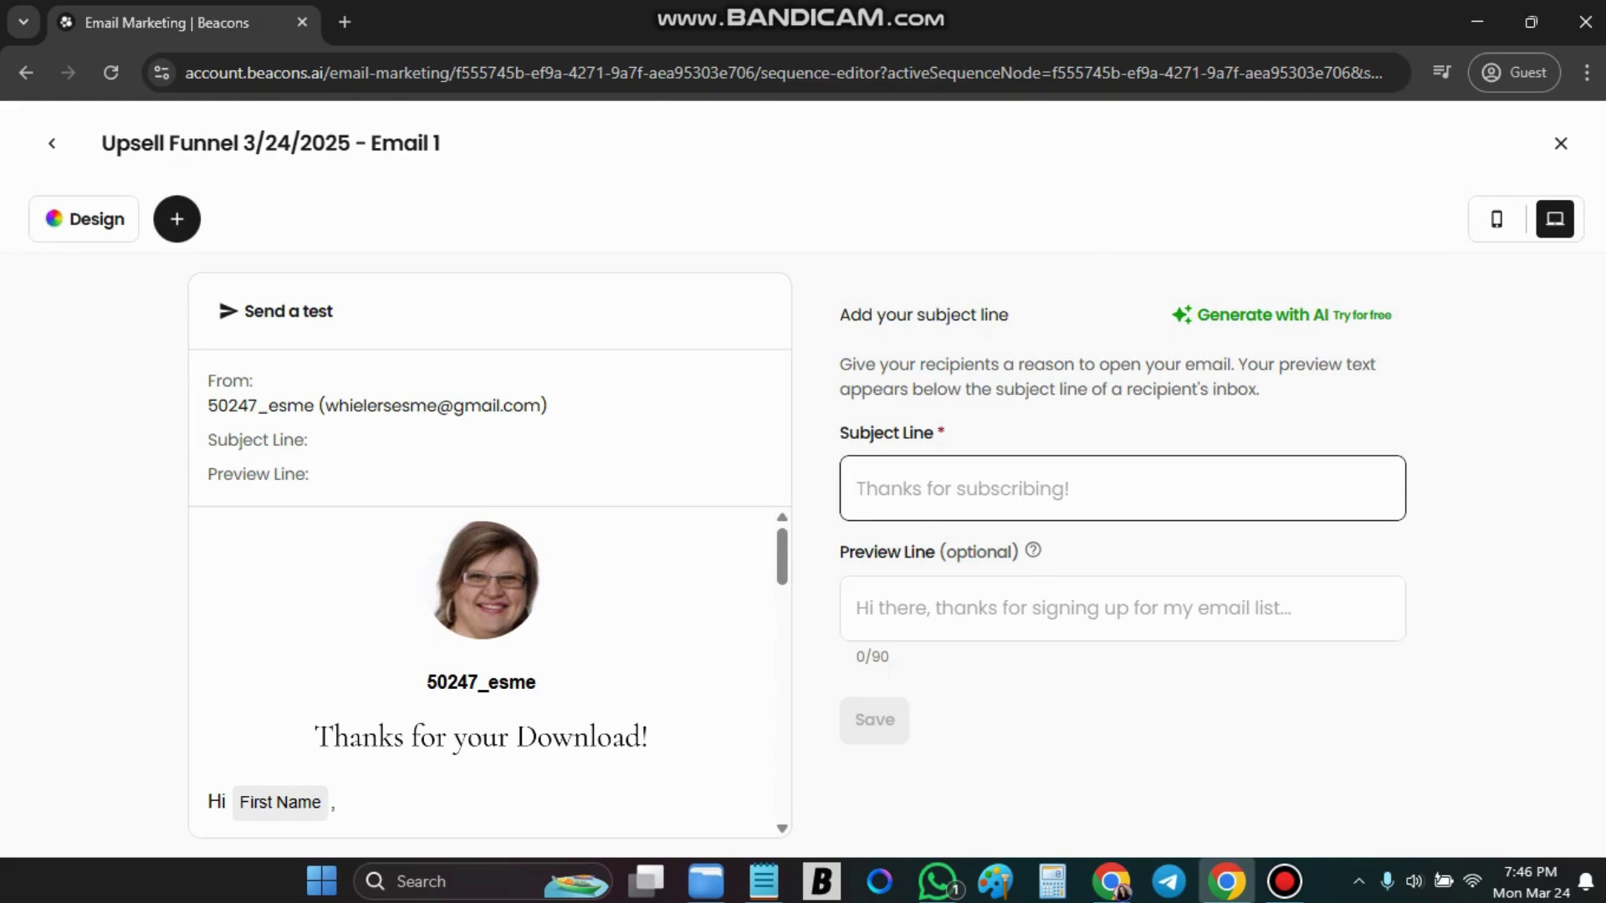
pyautogui.hotkey('alt', 'Tab')
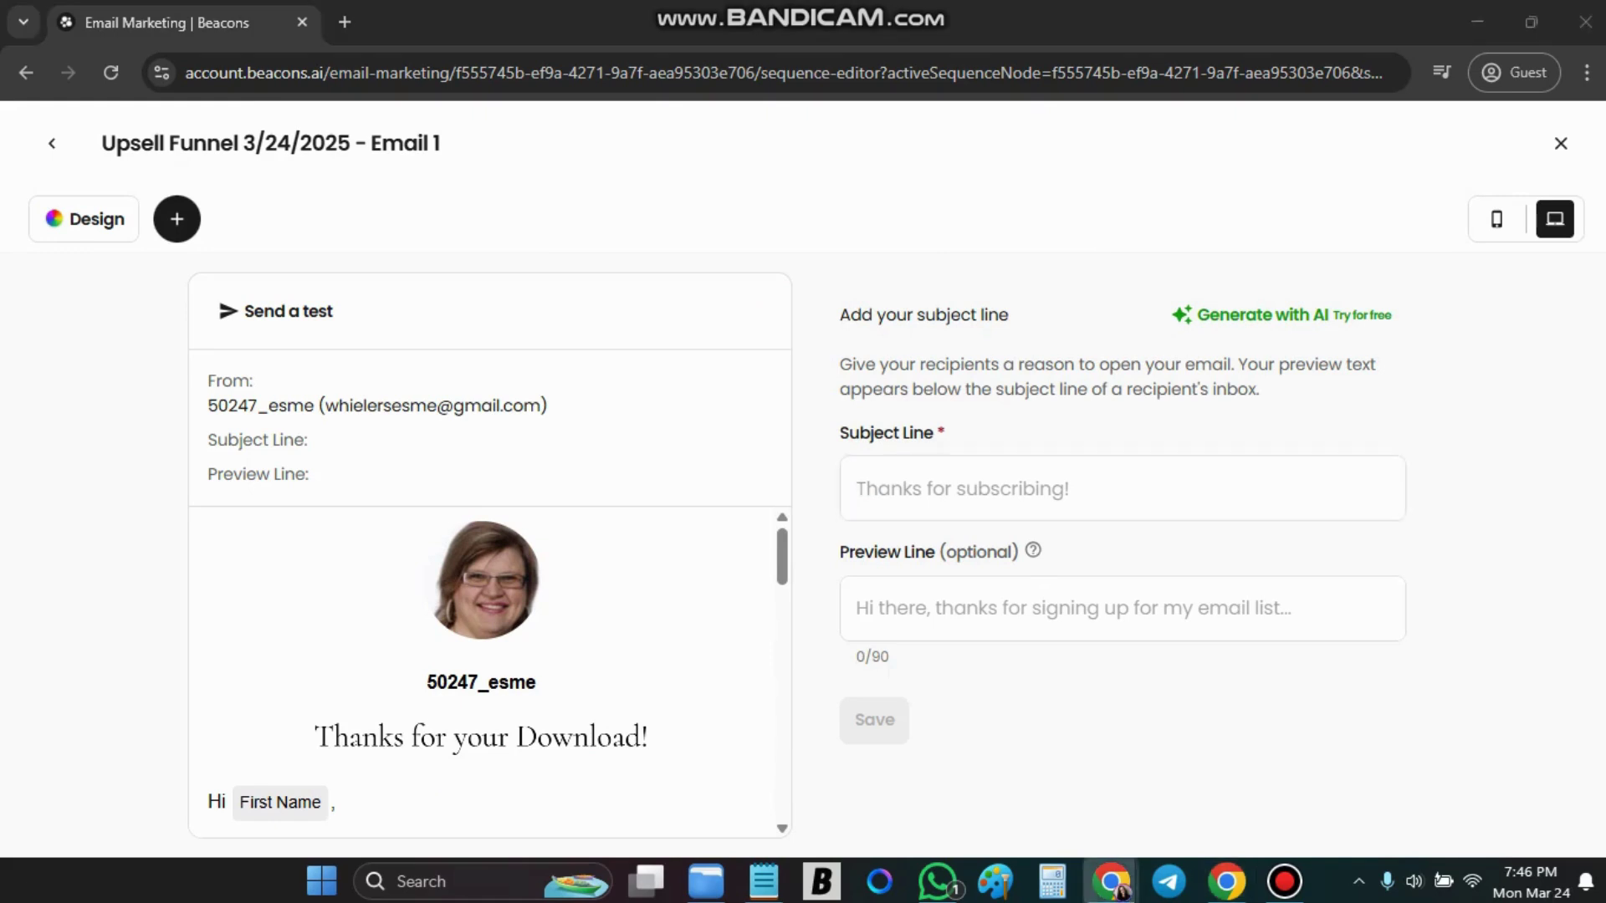
pyautogui.hotkey('alt', 'Tab')
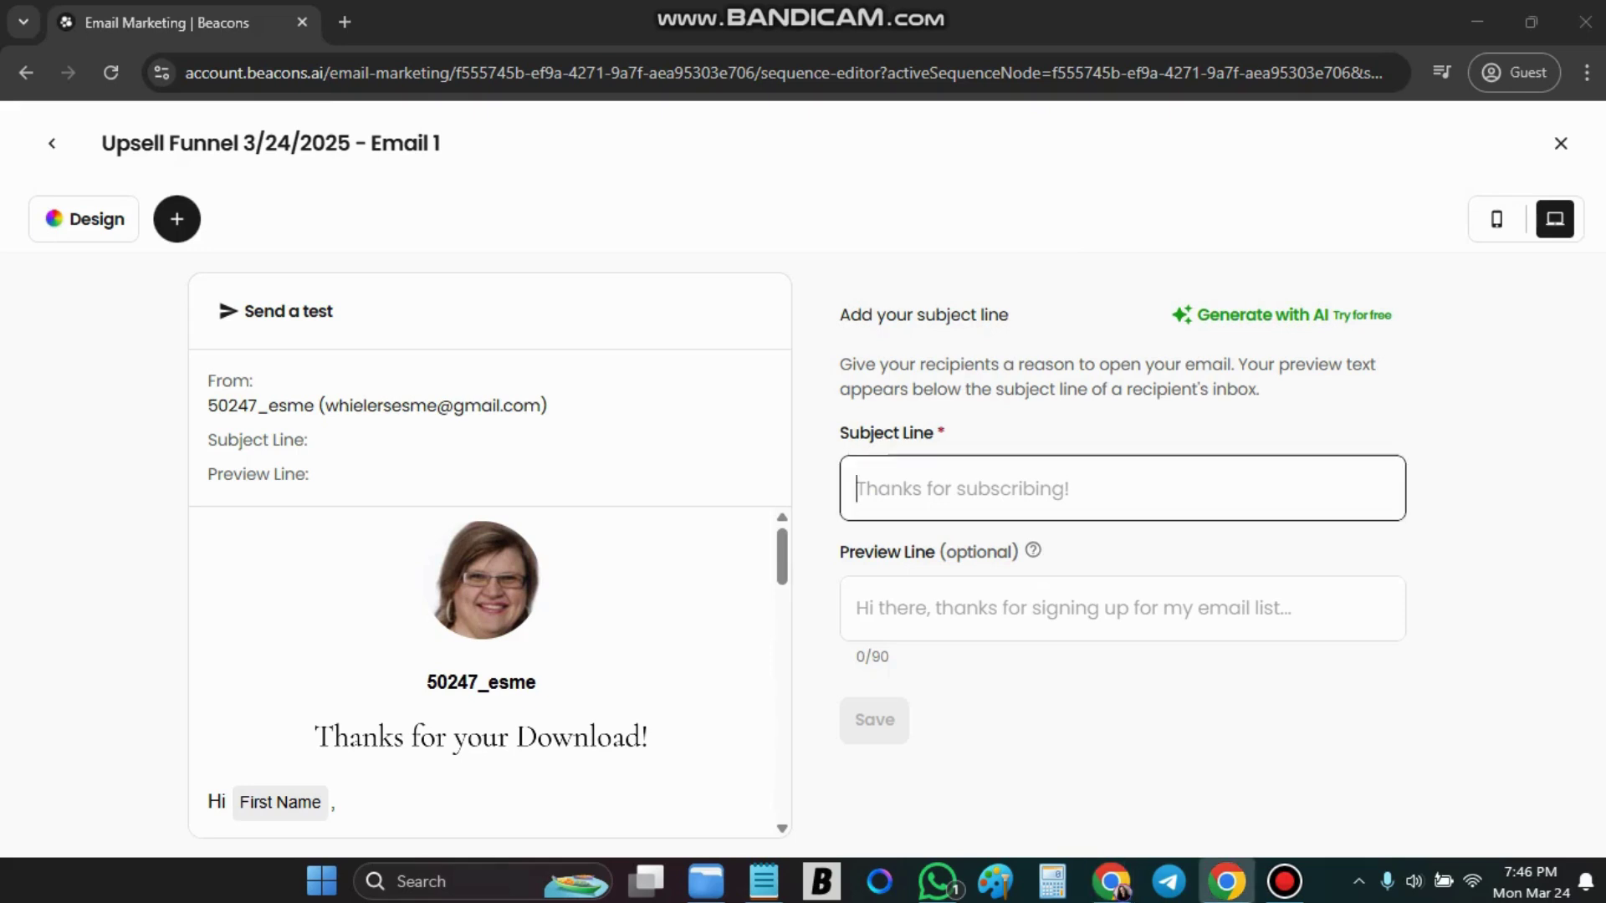
pyautogui.rightClick(887, 489)
pyautogui.click(928, 590)
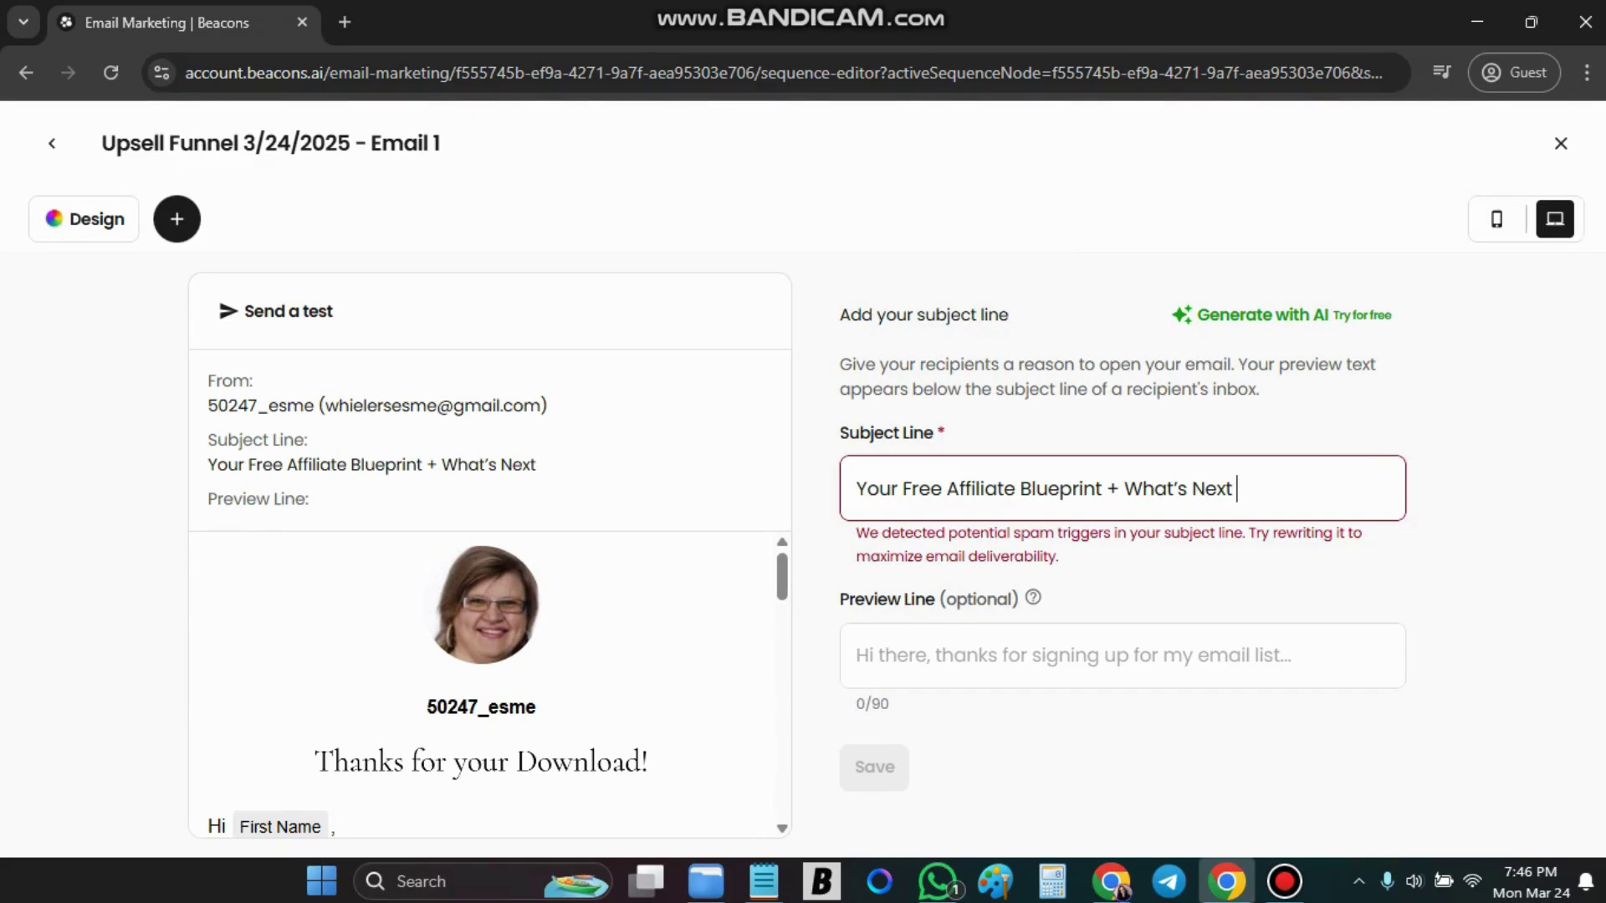
# Remove "Affiliate" from the subject line so it reads "Your Free Blueprint + What's Next" and save it.
pyautogui.moveTo(1016, 489); pyautogui.dragTo(946, 490)
pyautogui.press('BackSpace')
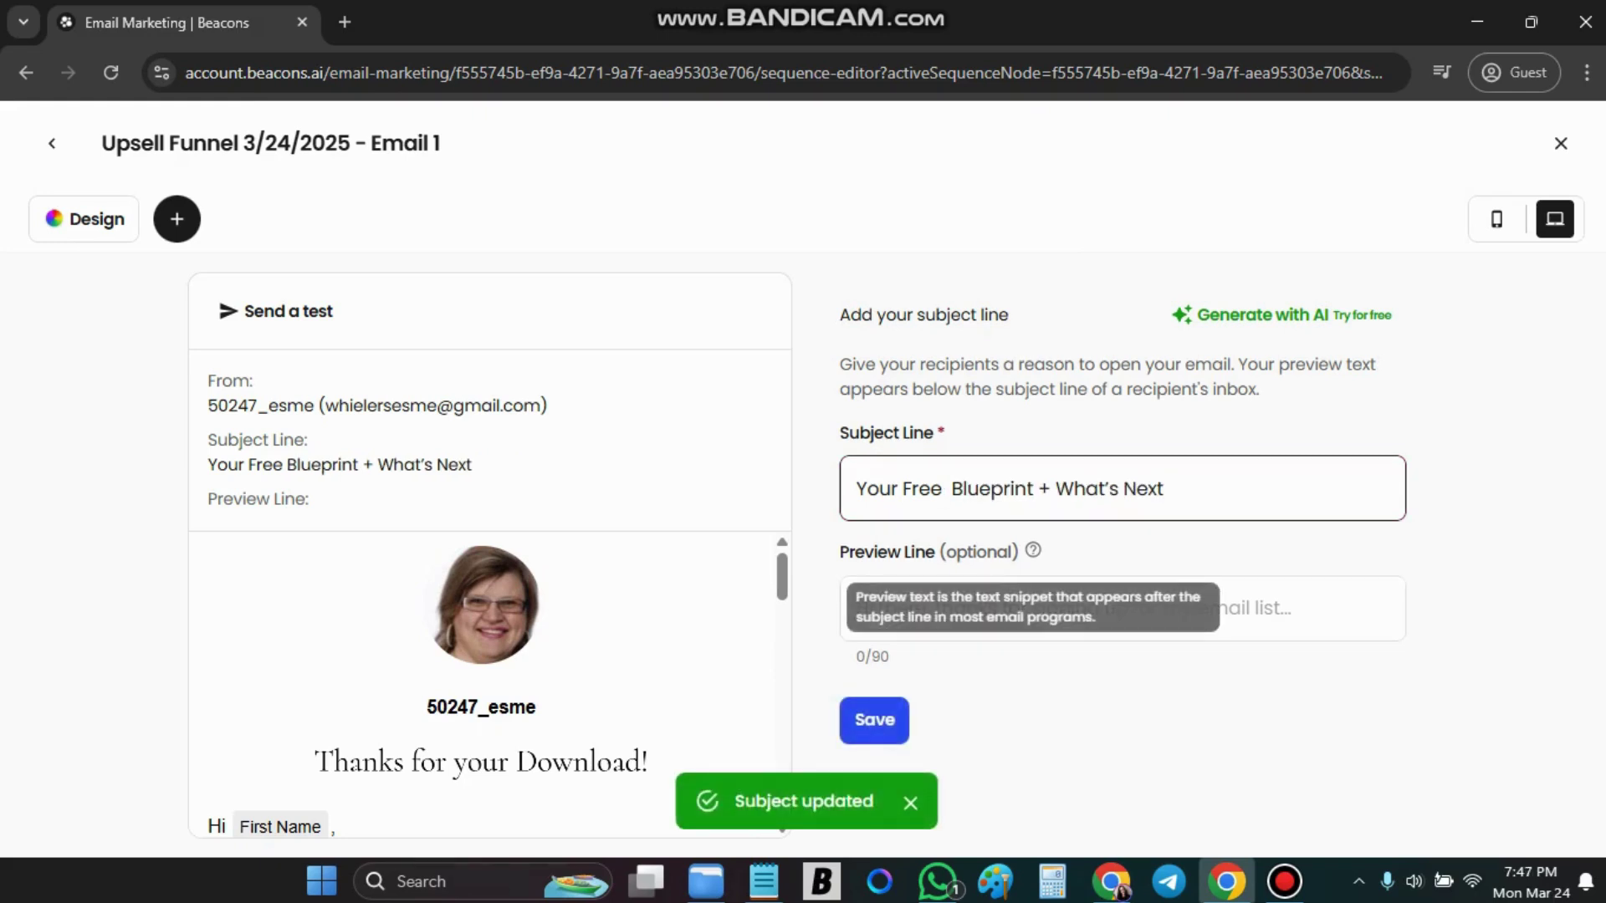
pyautogui.press('BackSpace')
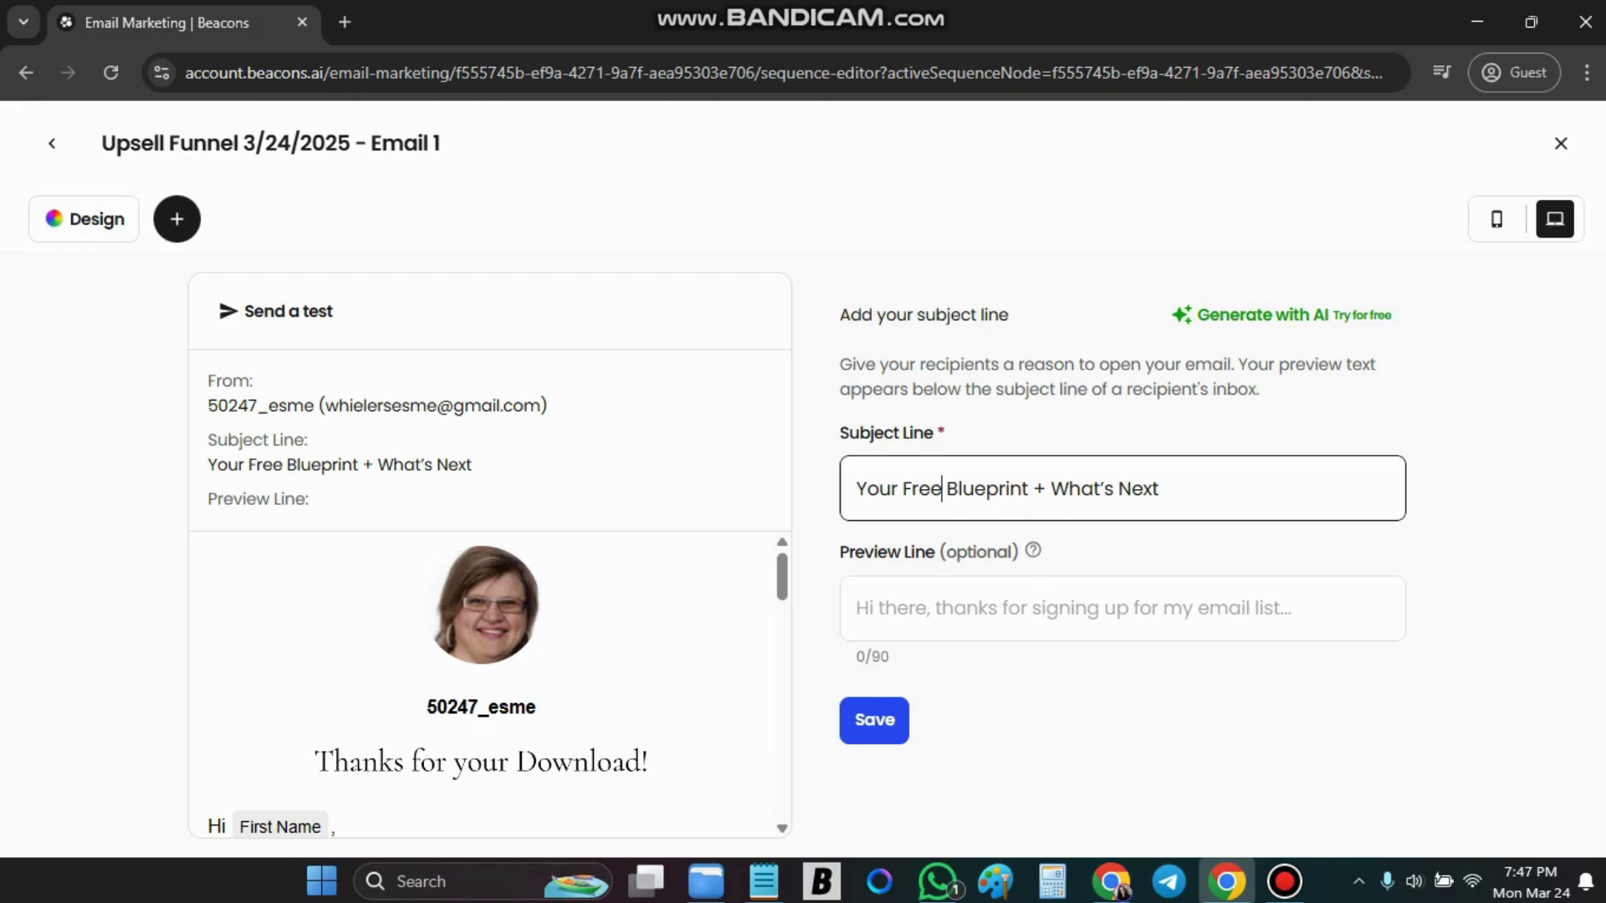
pyautogui.click(873, 720)
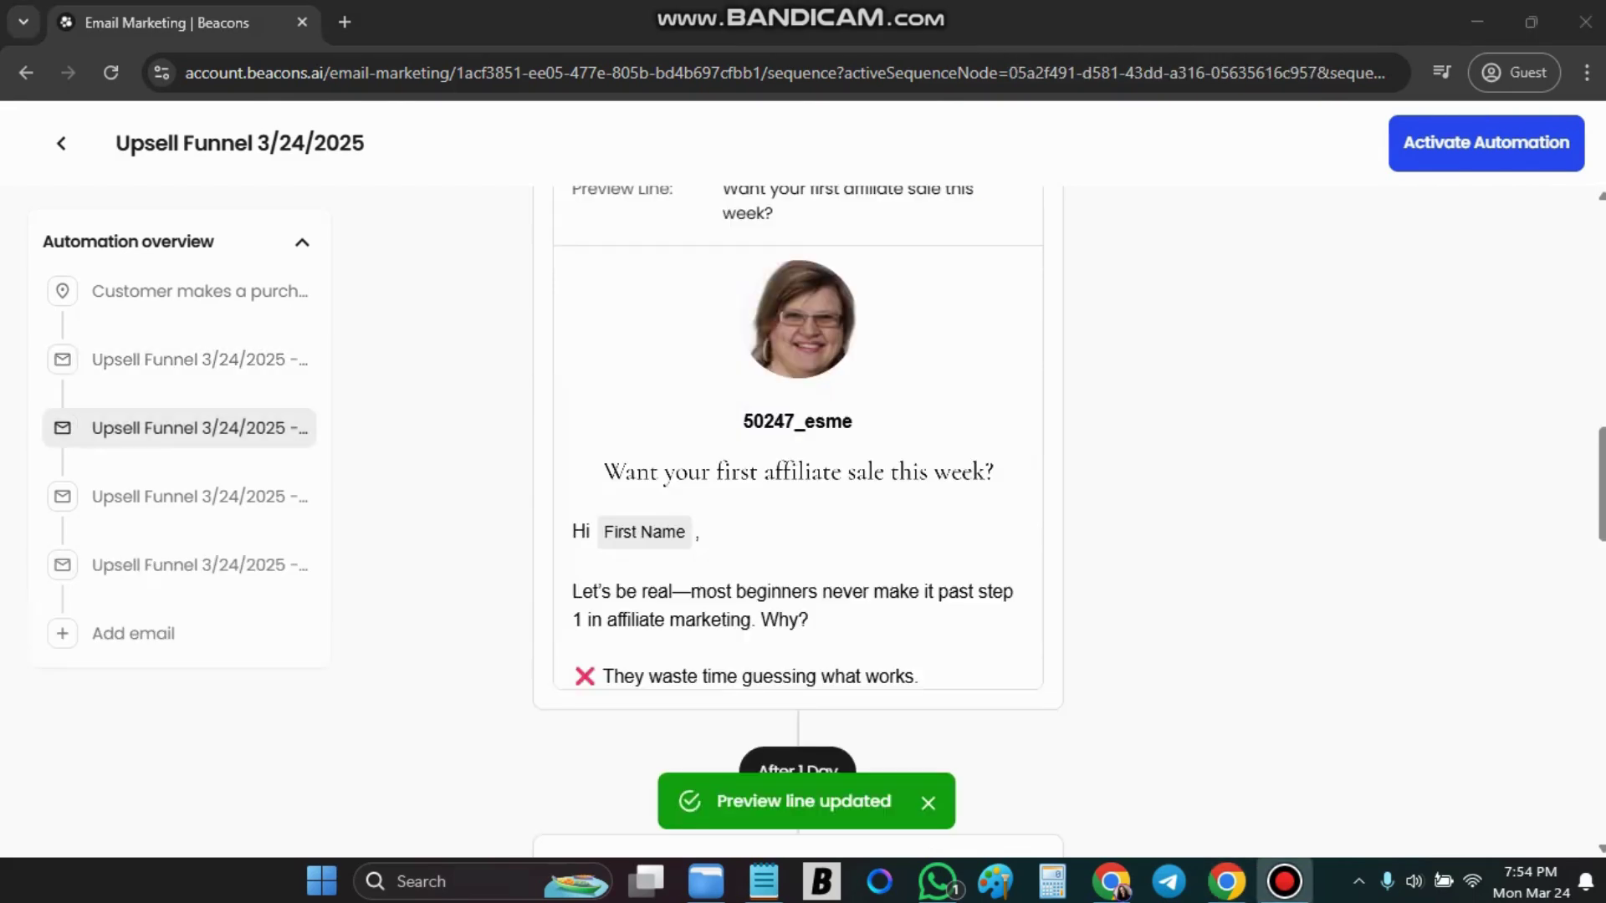
# Check the four emails of the Upsell Funnel 3/24/2025 sequence and activate the automation.
pyautogui.scroll(-10, 798, 485)
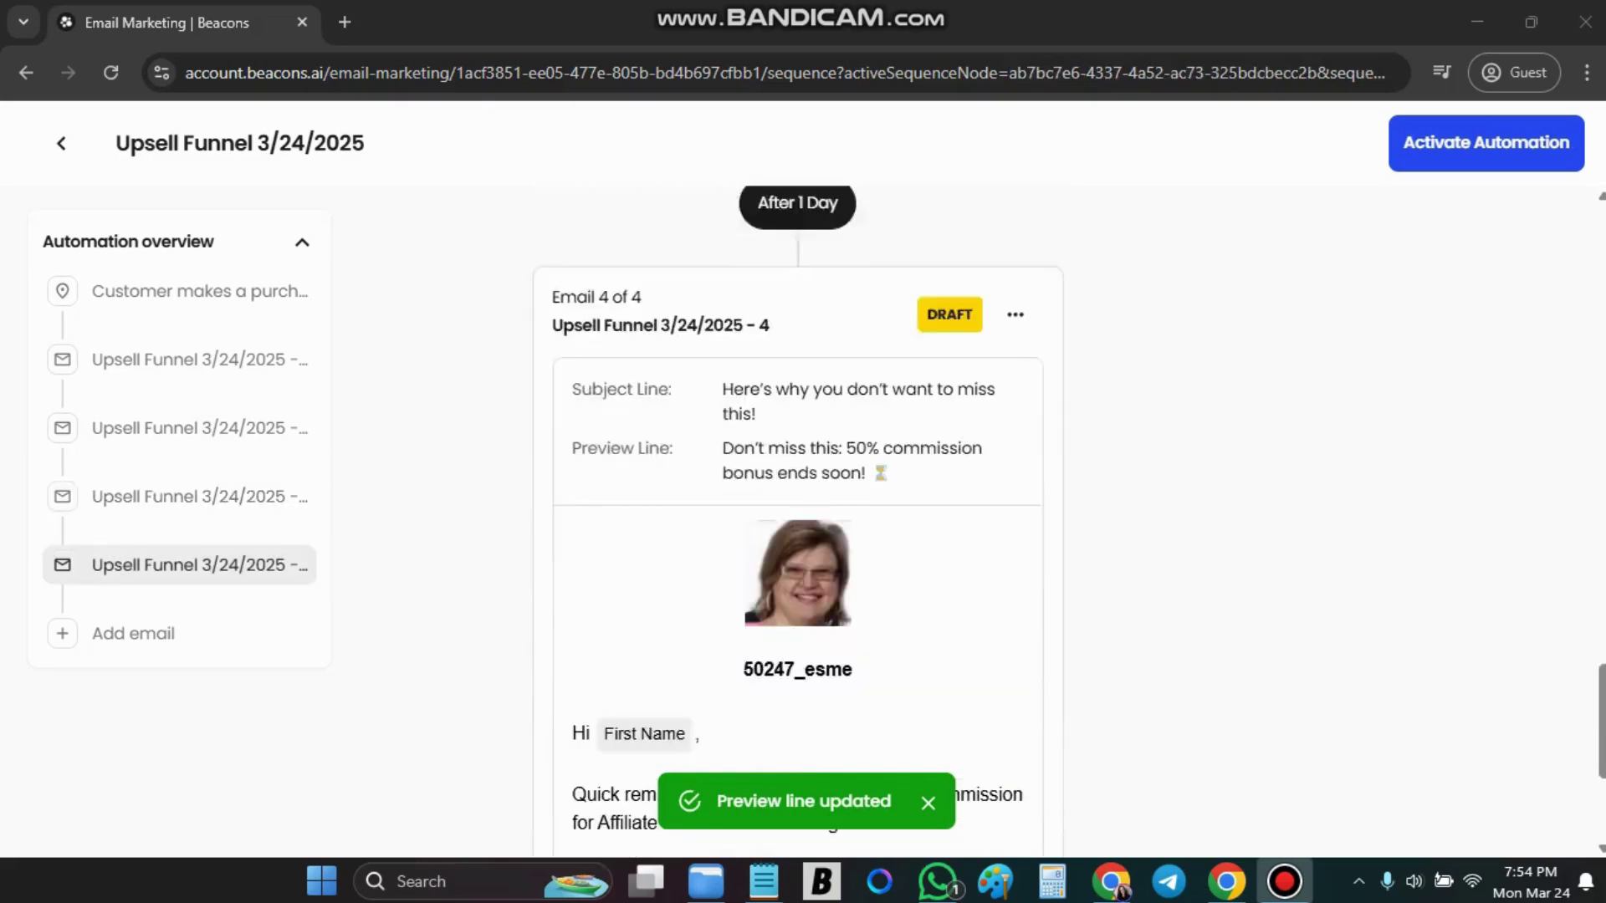
pyautogui.scroll(-3, 798, 518)
pyautogui.scroll(12, 798, 519)
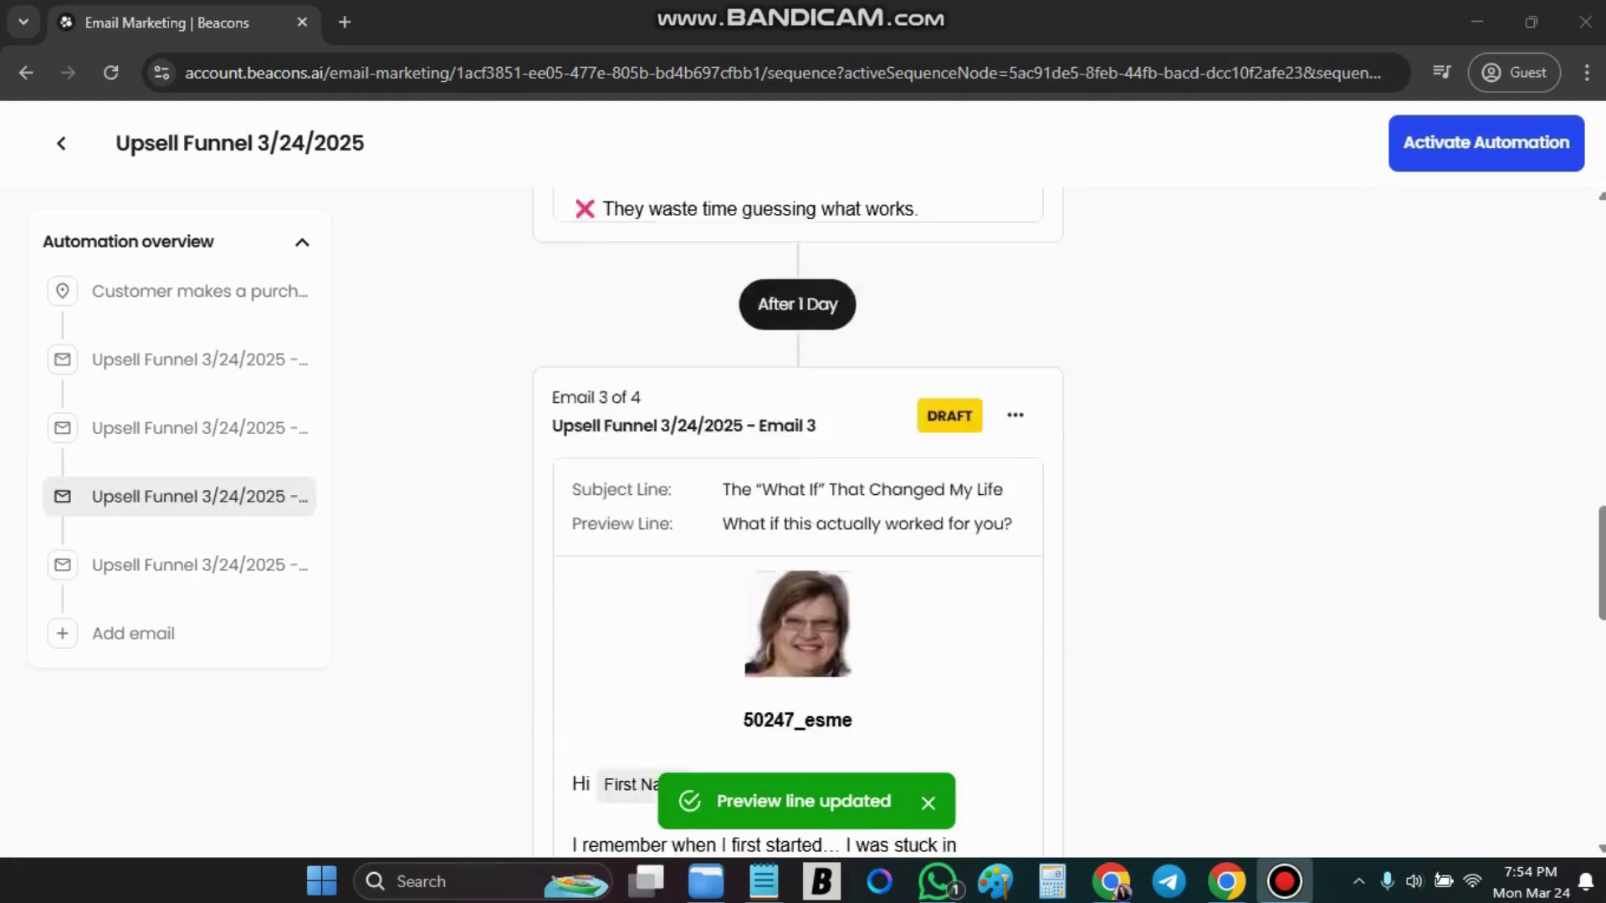
pyautogui.scroll(10, 798, 518)
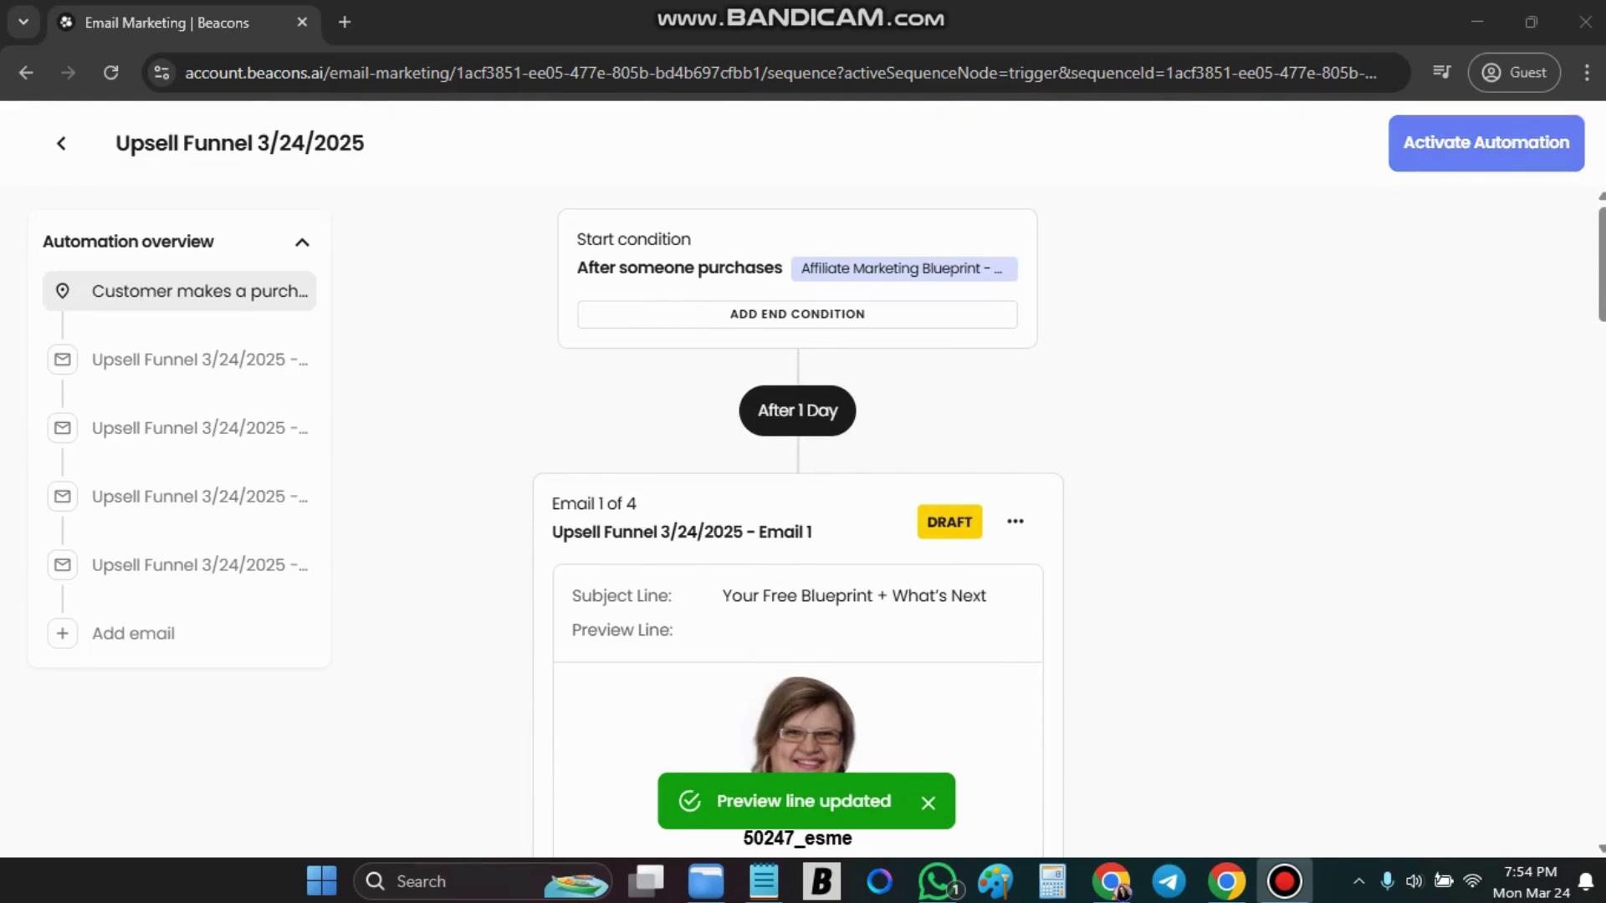
pyautogui.click(1455, 143)
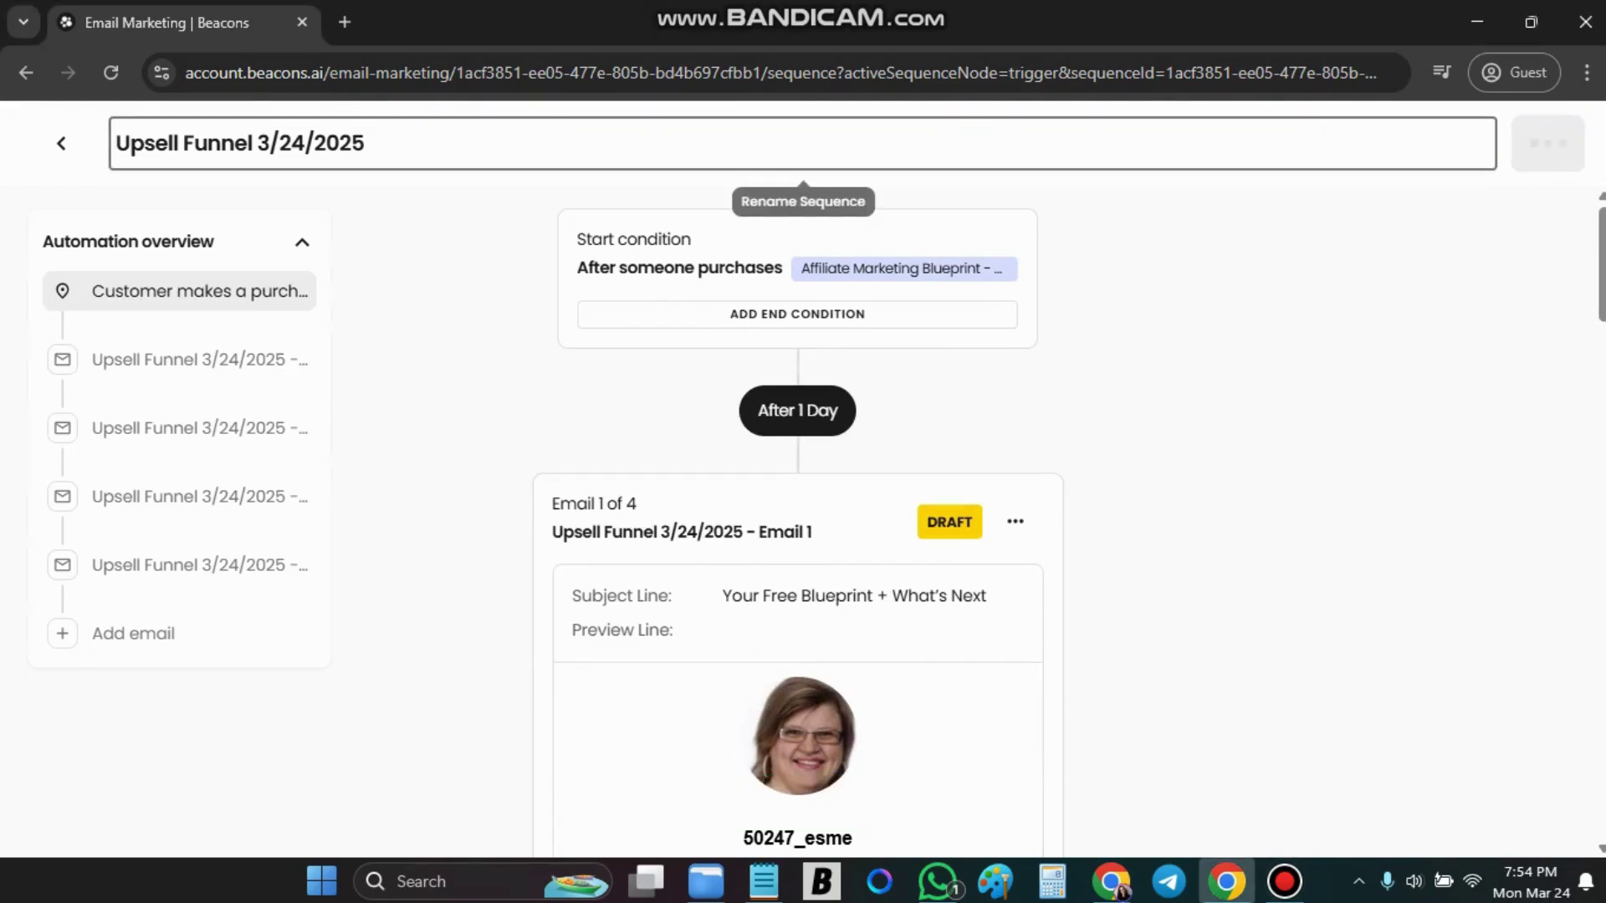
pyautogui.tripleClick(1455, 143)
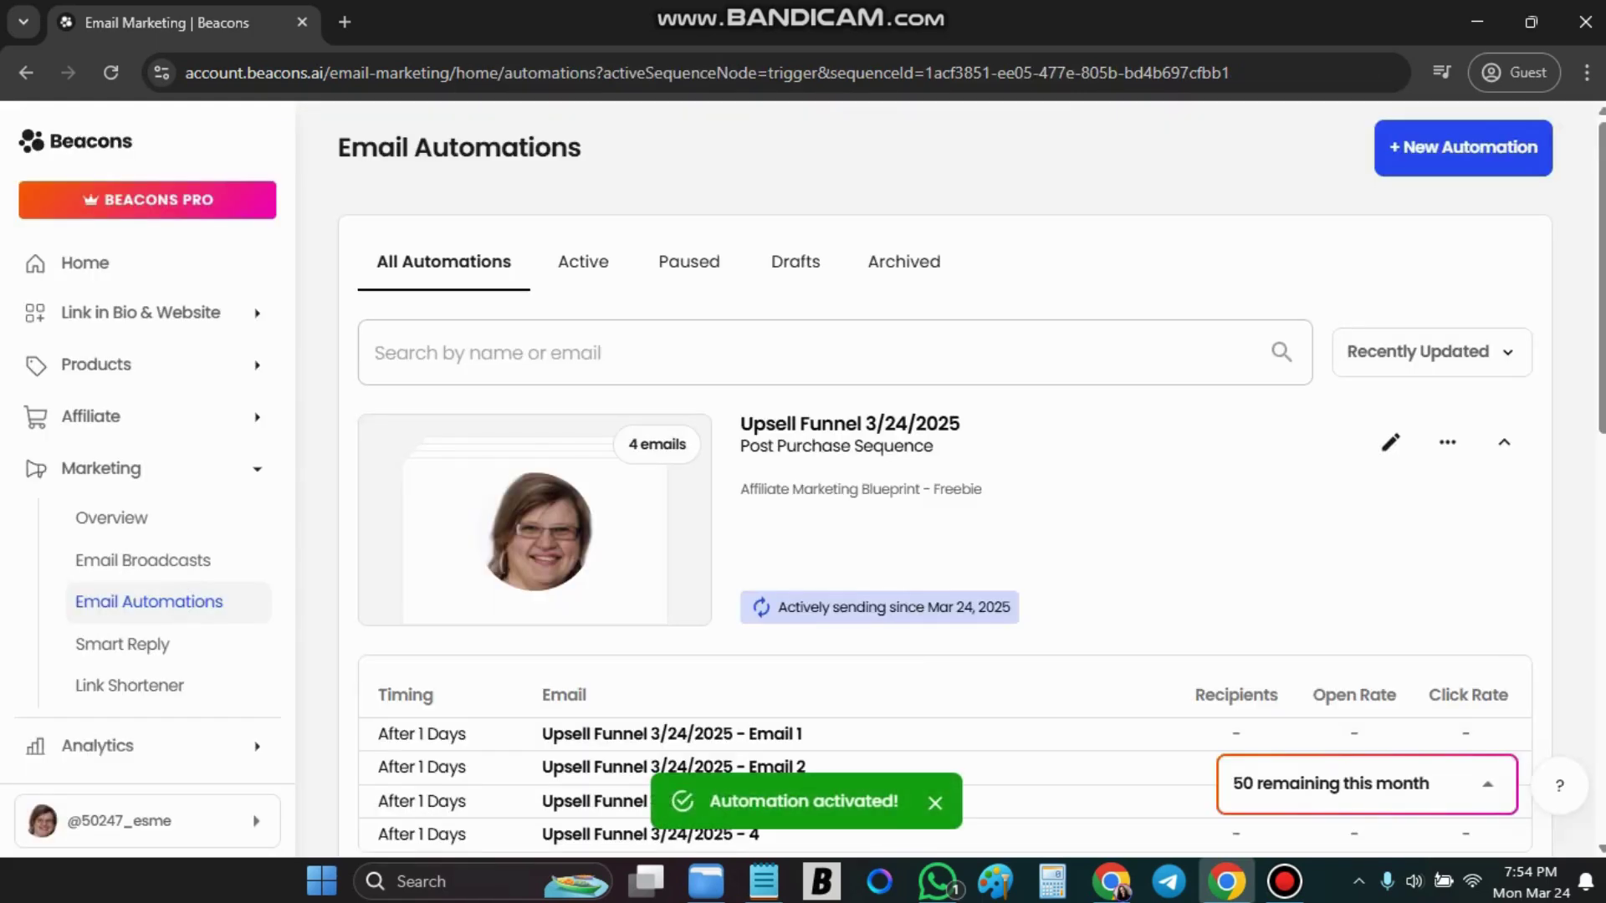
# Review the email automations list, including the Upsell Funnel's emails and timing and the Welcome Email Sequence.
pyautogui.scroll(-5, 953, 483)
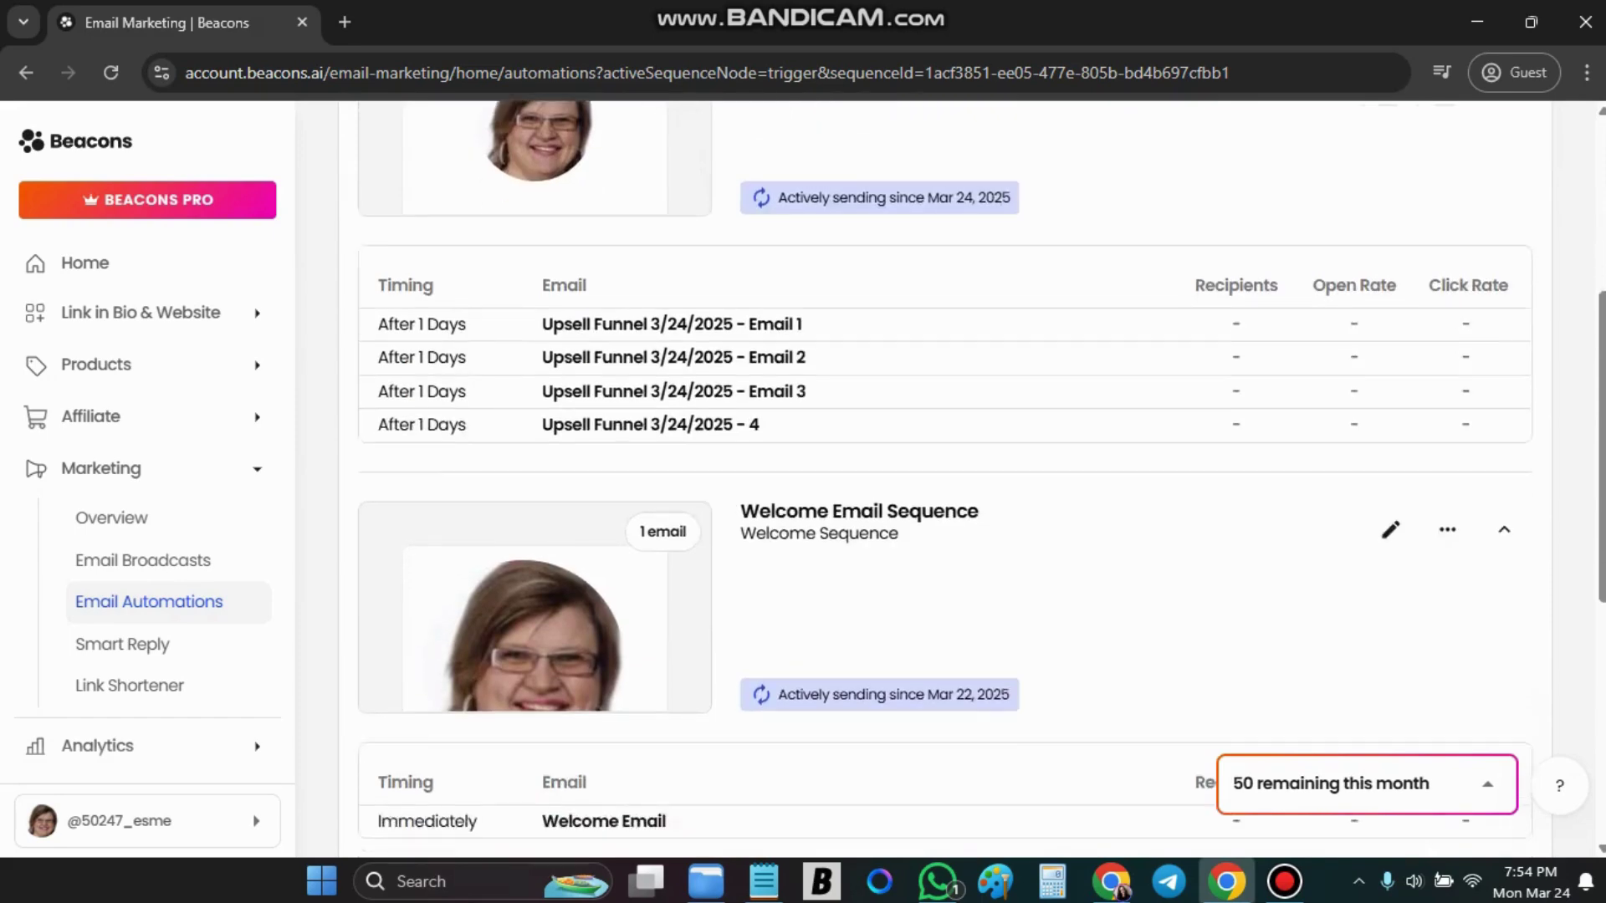
pyautogui.scroll(-3, 953, 483)
pyautogui.scroll(-3, 953, 482)
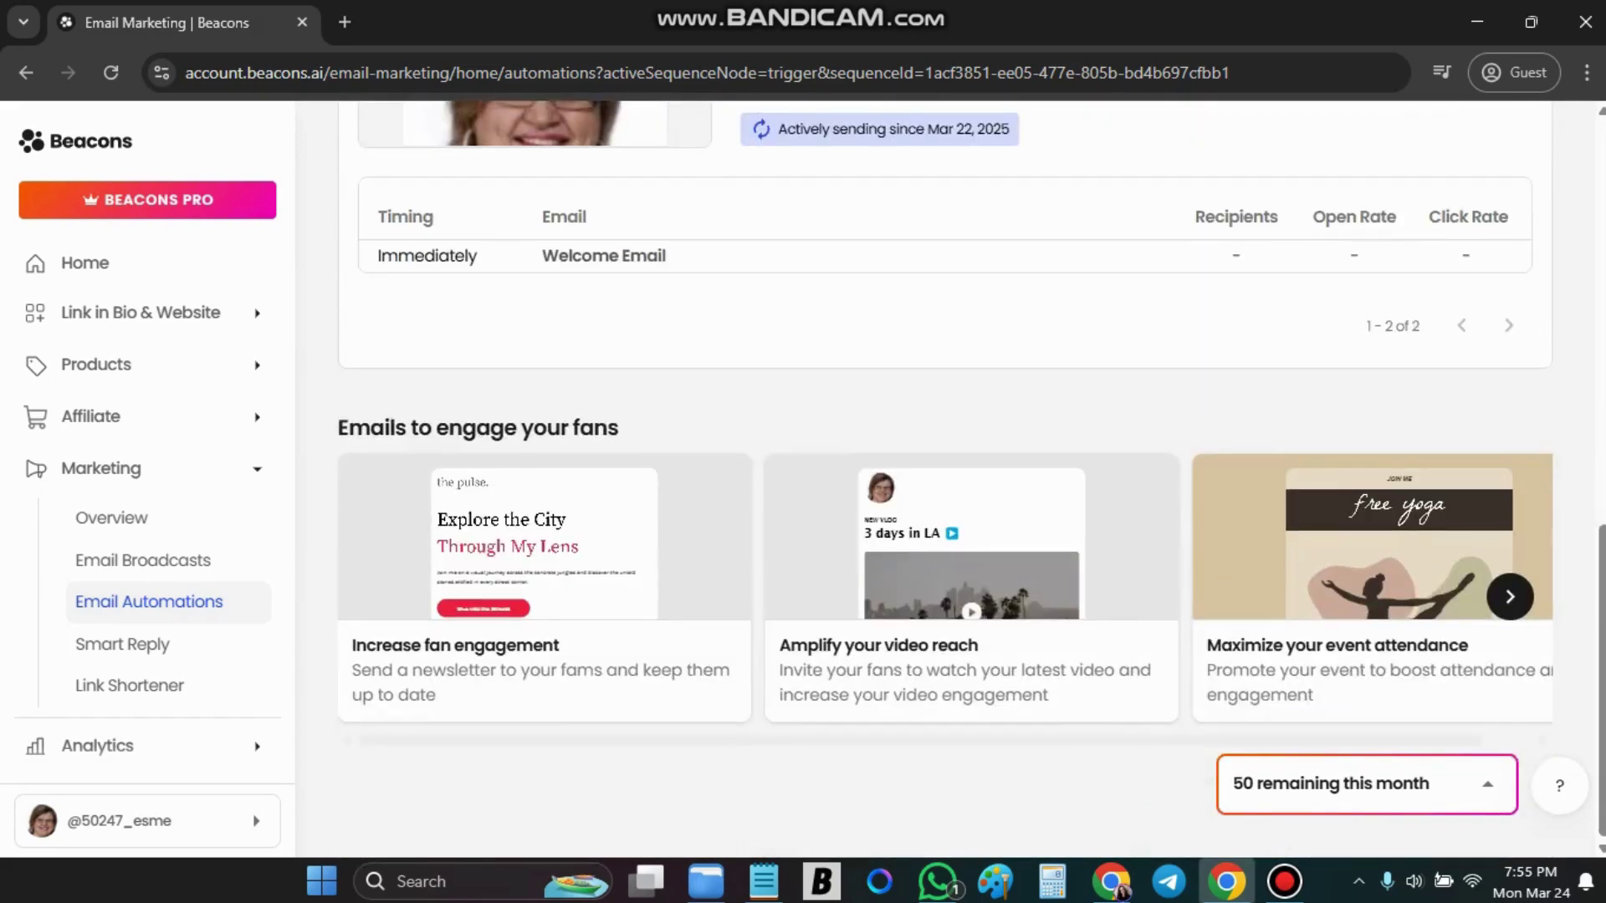
pyautogui.scroll(8, 954, 483)
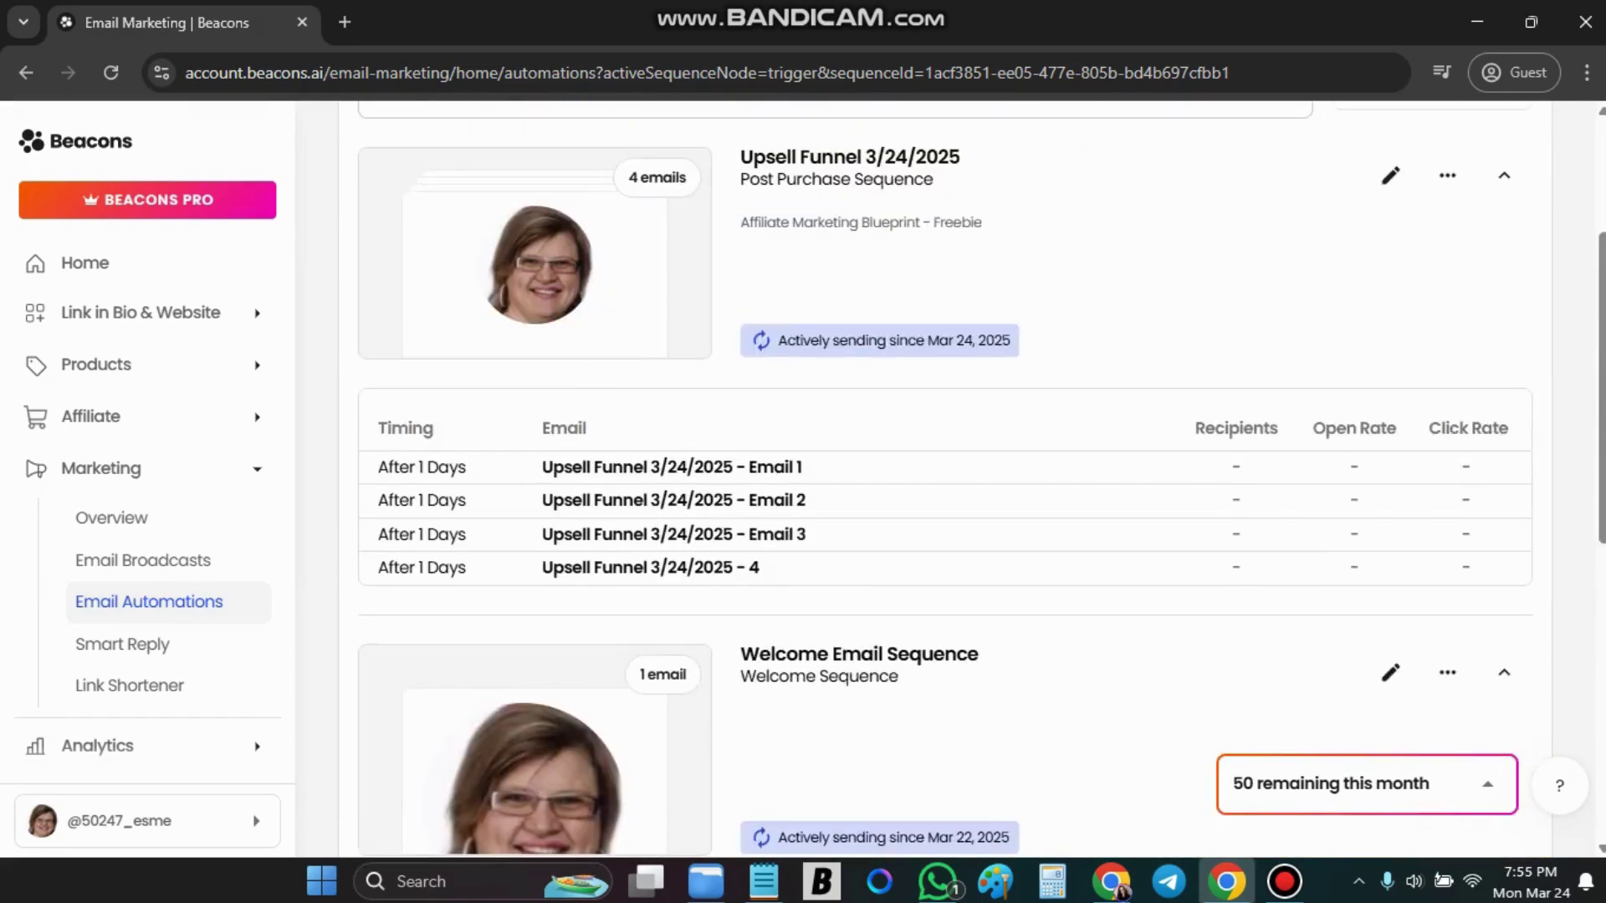